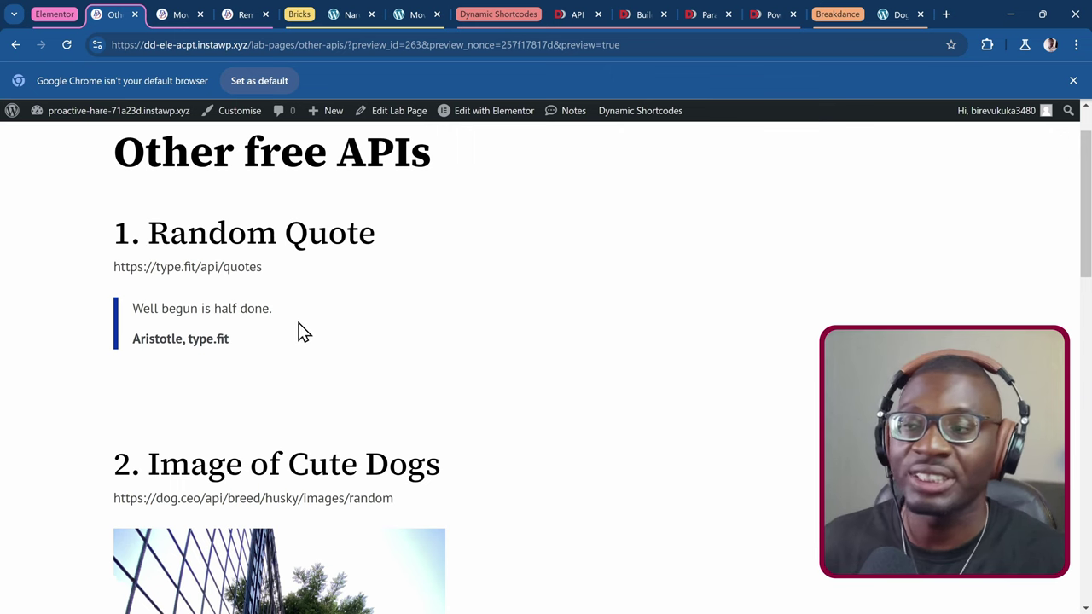
# - Examine the Random Quote, Image of Cute Dogs and Pixabay API examples on the Other free APIs page
pyautogui.scroll(-3, 299, 332)
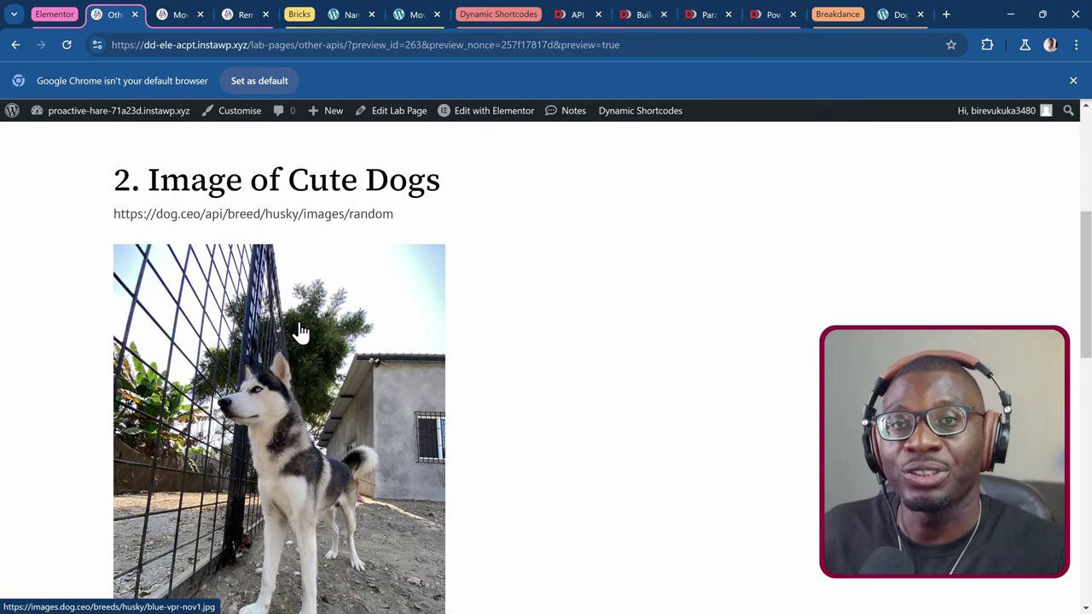
pyautogui.scroll(-1, 300, 332)
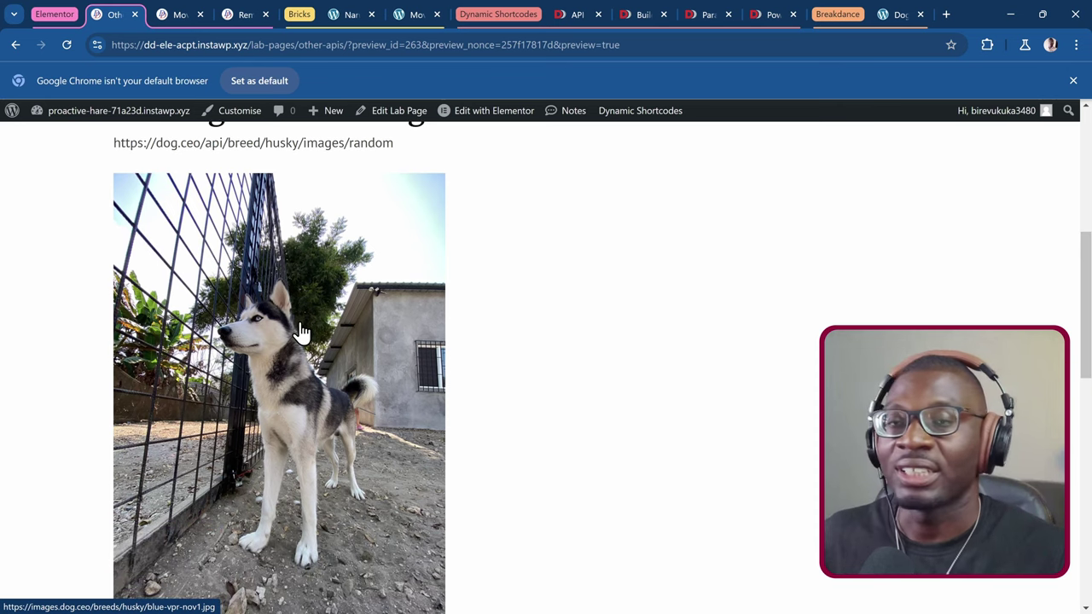
pyautogui.scroll(-1, 297, 334)
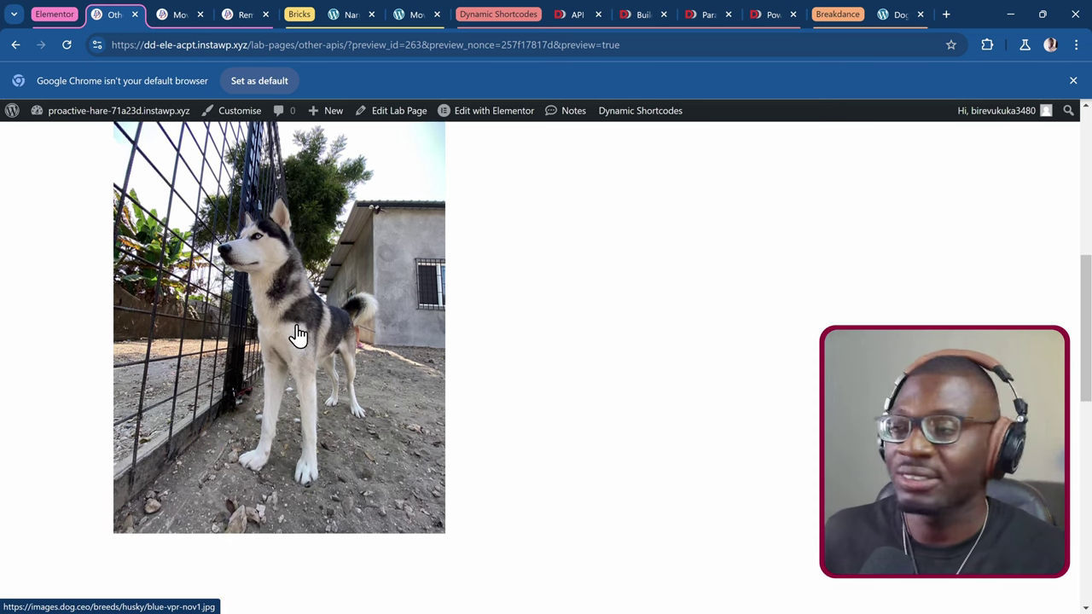
pyautogui.scroll(-6, 298, 335)
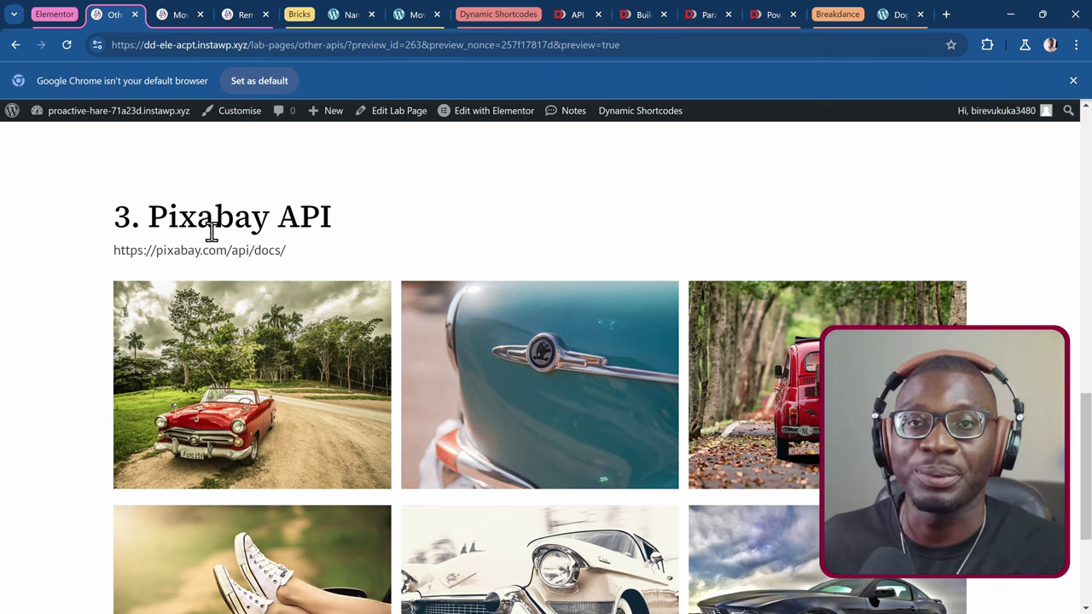
pyautogui.scroll(-1, 213, 235)
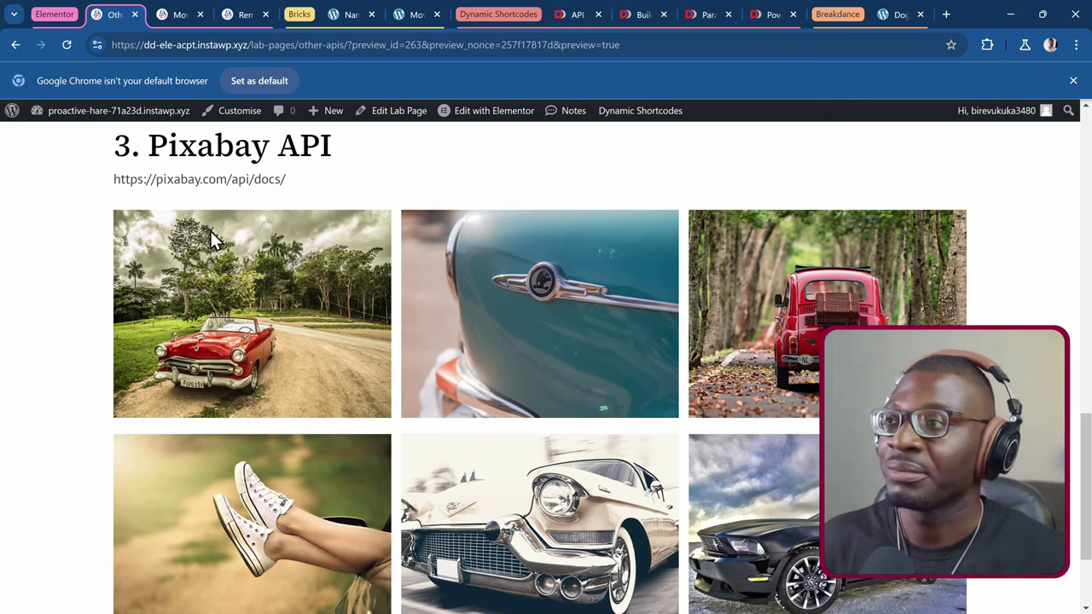
# - Load the Bricks Naruto API page with the URL's ch parameter set to Kakashi+Hatake
pyautogui.click(349, 15)
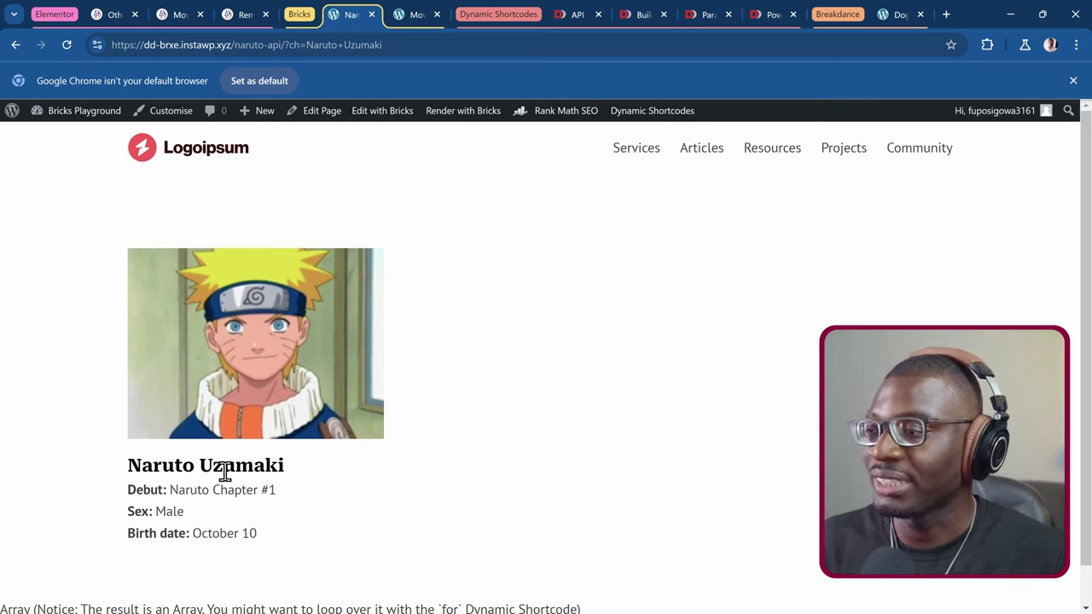
pyautogui.moveTo(421, 43); pyautogui.dragTo(308, 77)
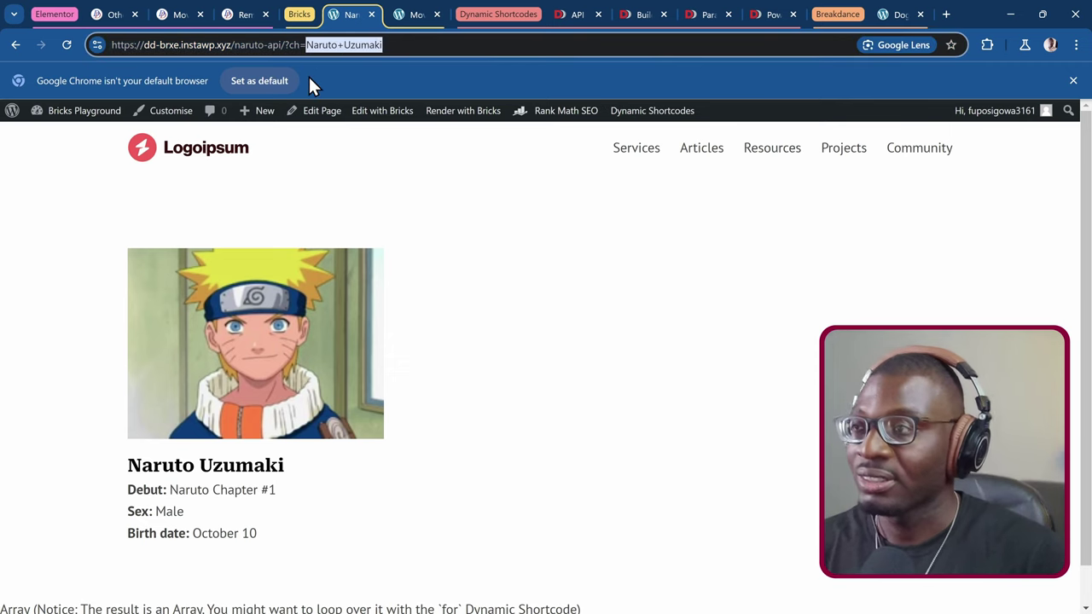
pyautogui.write('Ka')
pyautogui.press('Return')
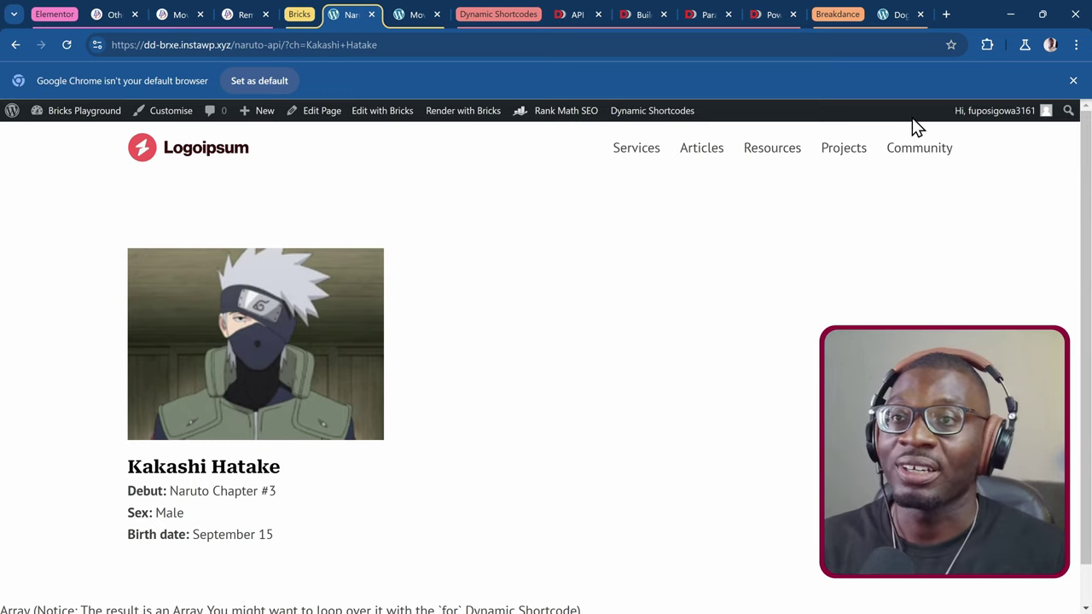
# - Examine the Breakdance Dog Gallery API page's images and reload the page
pyautogui.click(892, 14)
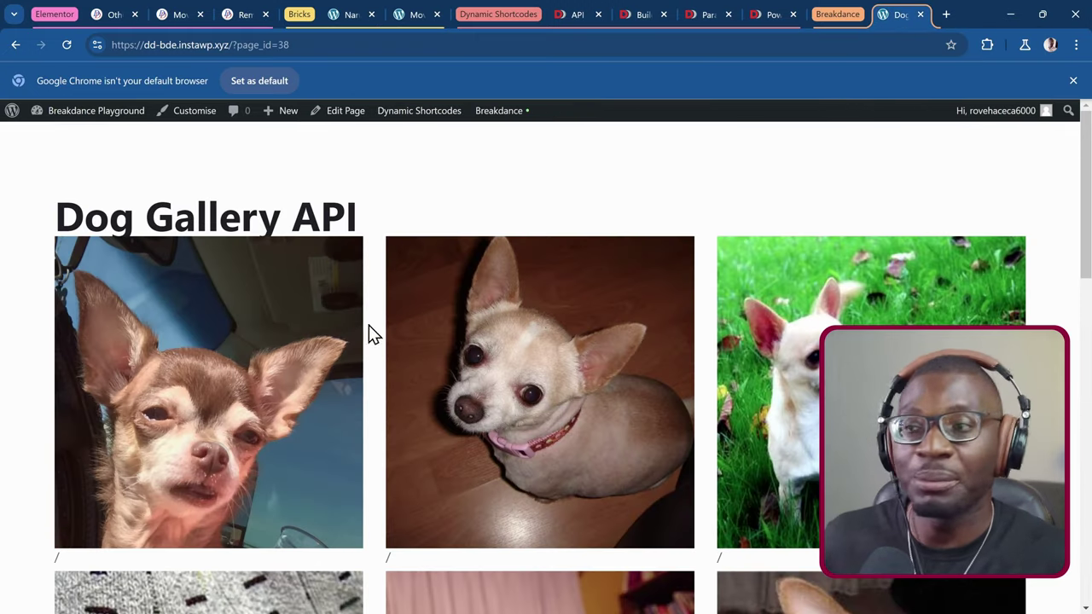
pyautogui.scroll(-6, 313, 332)
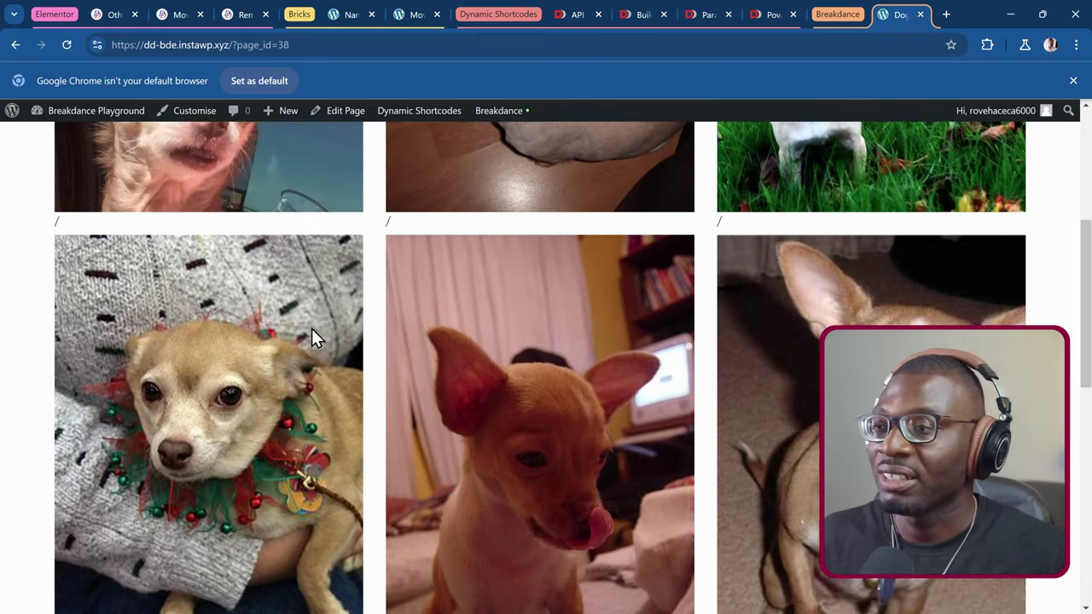
pyautogui.scroll(2, 308, 332)
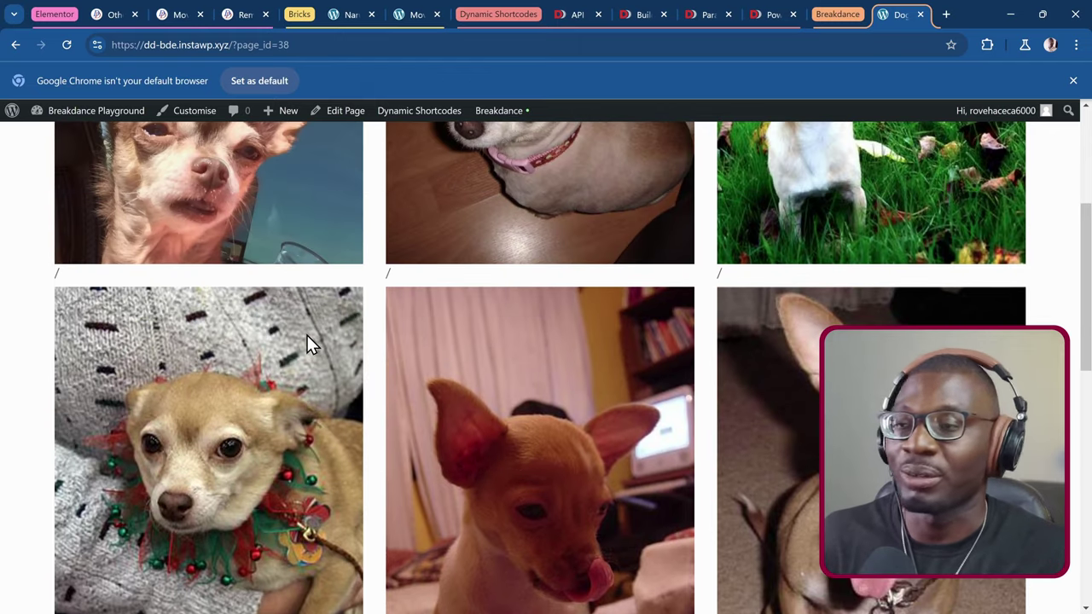
pyautogui.scroll(-6, 308, 333)
pyautogui.scroll(1, 302, 335)
pyautogui.scroll(-1, 301, 333)
pyautogui.press('F5')
pyautogui.scroll(3, 392, 247)
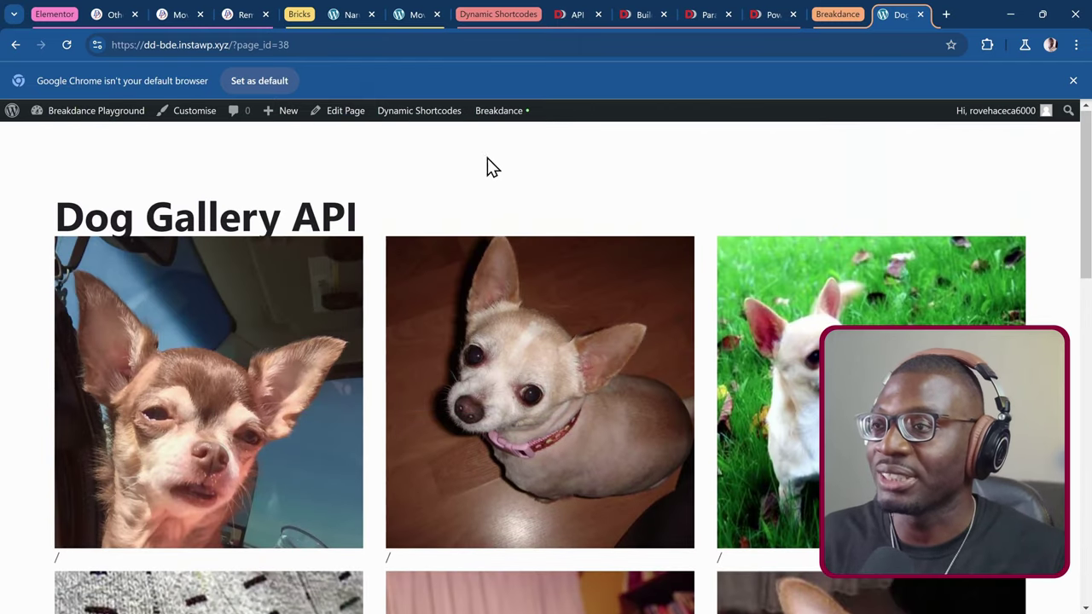
# - Revisit the Naruto API page and the beginning of the Other free APIs page
pyautogui.click(337, 14)
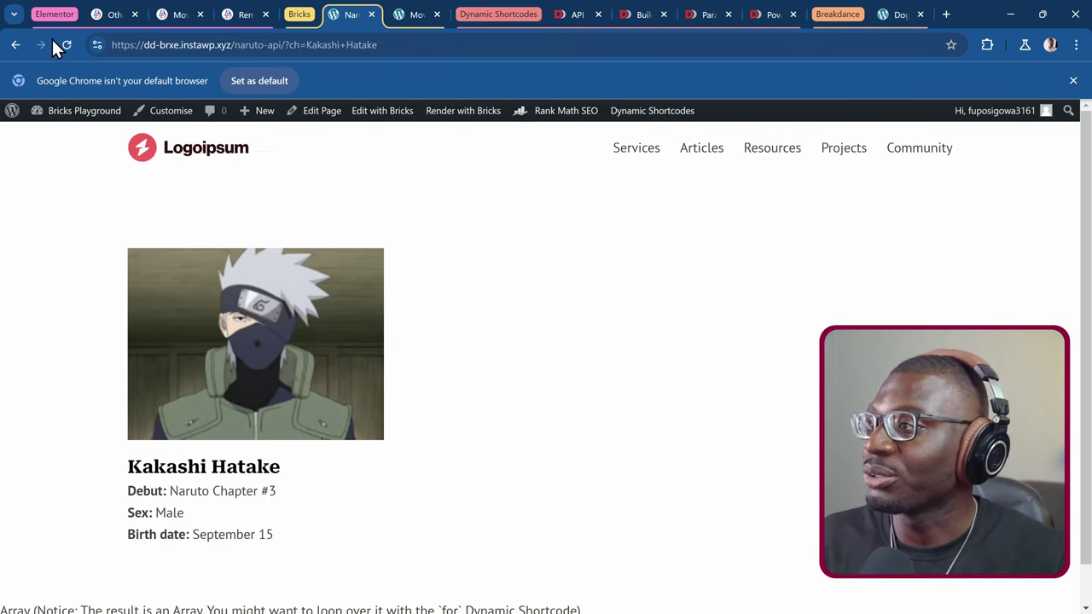
pyautogui.click(108, 15)
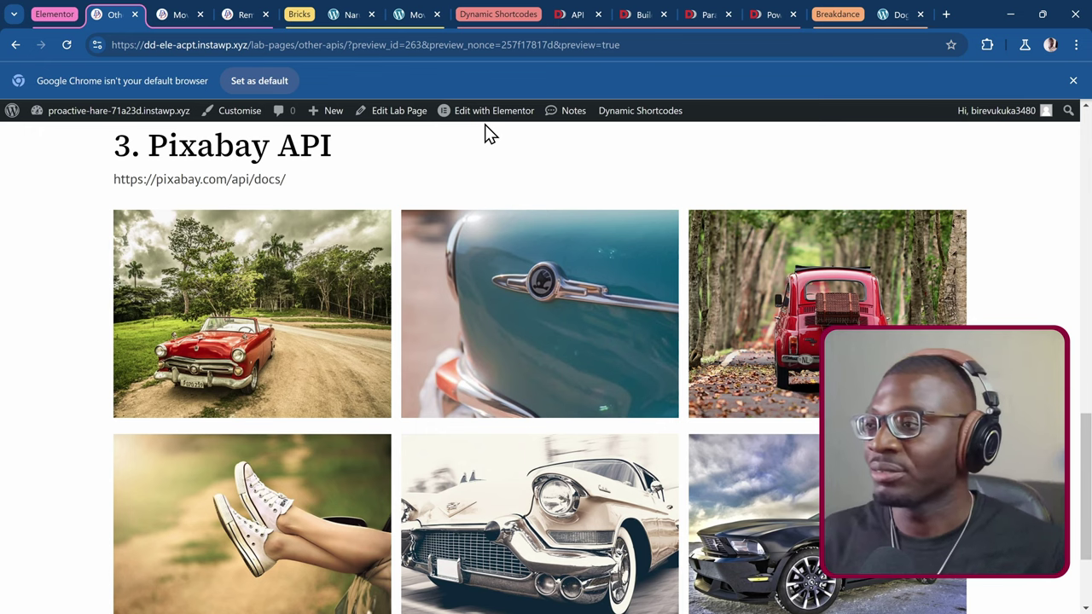
pyautogui.scroll(15, 485, 214)
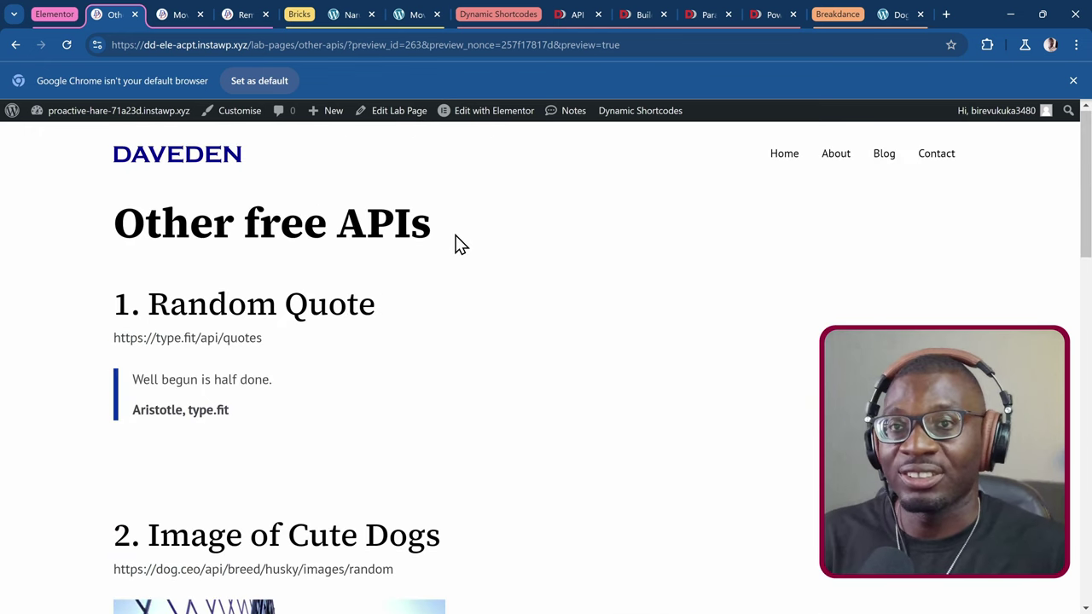
# - Submit "Minions: The Rise of Gru" as the IMDB movie title on the Elementor movie API page and view its details
pyautogui.click(178, 15)
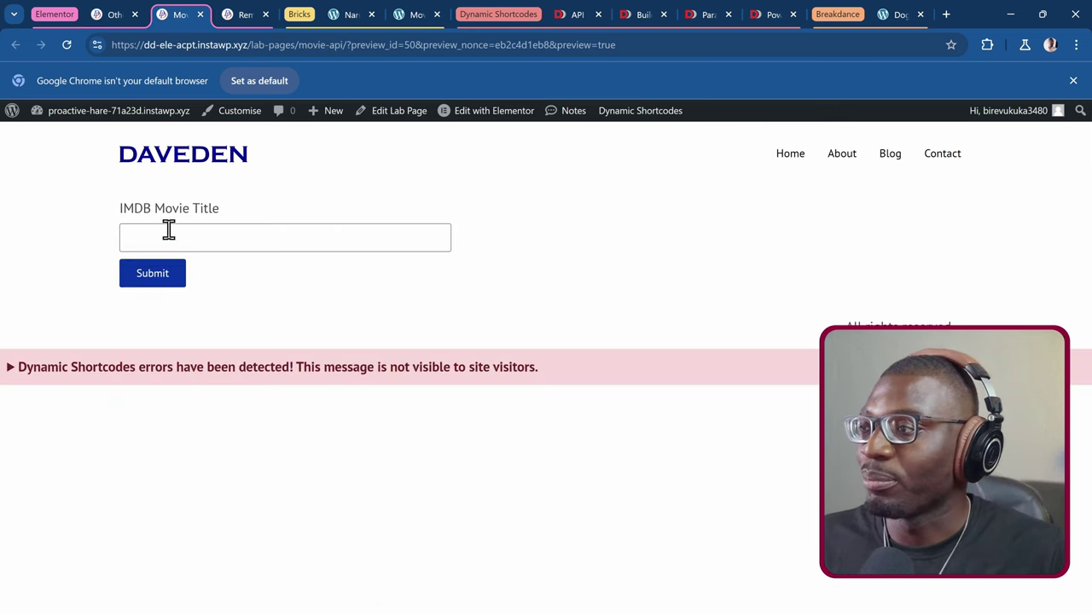
pyautogui.click(223, 239)
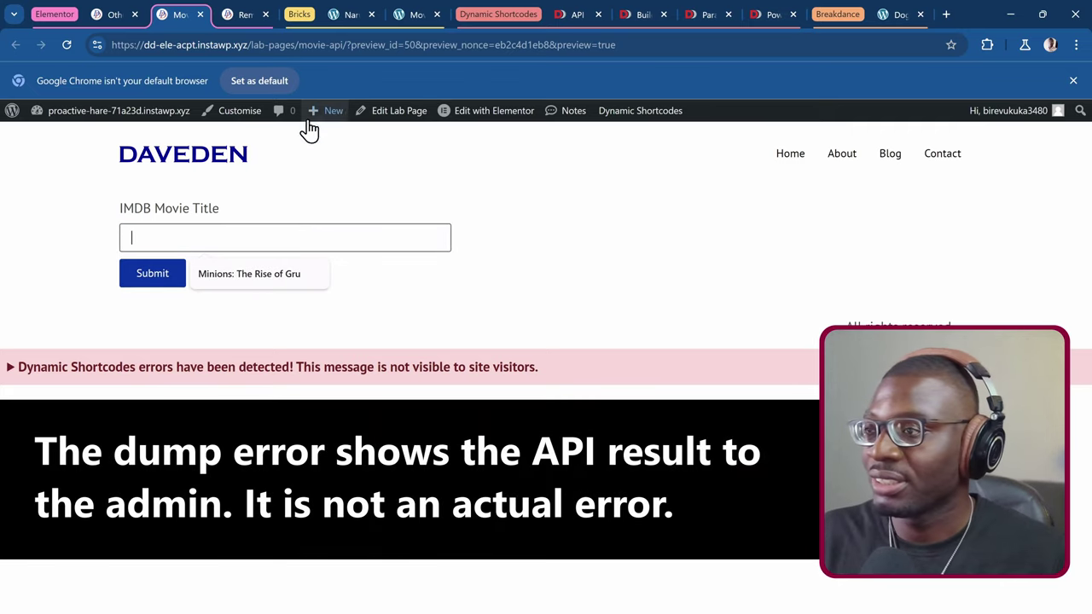
pyautogui.moveTo(324, 150)
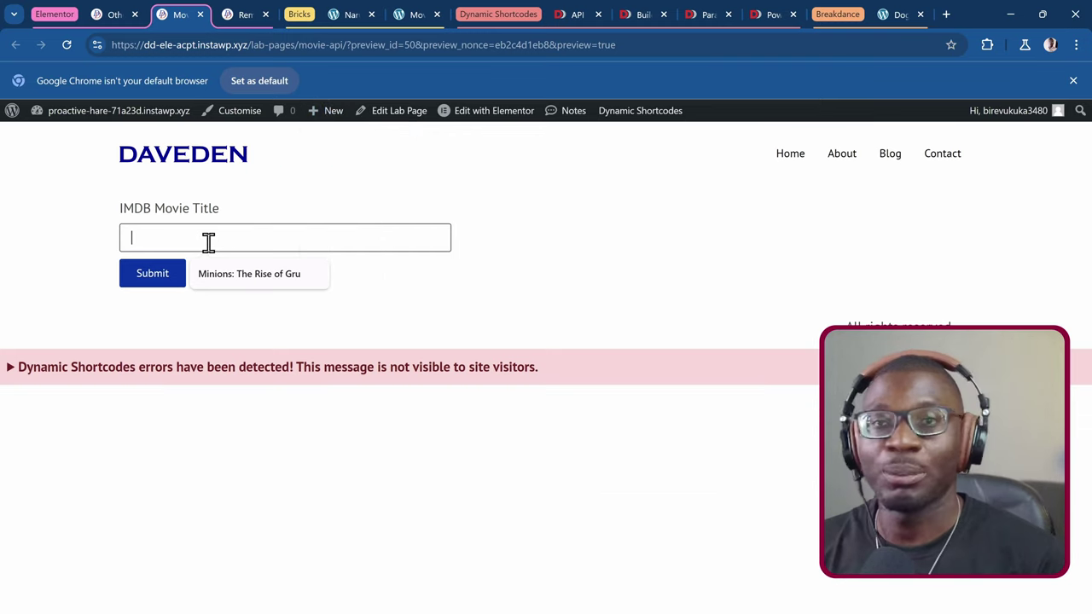
pyautogui.write('Dea')
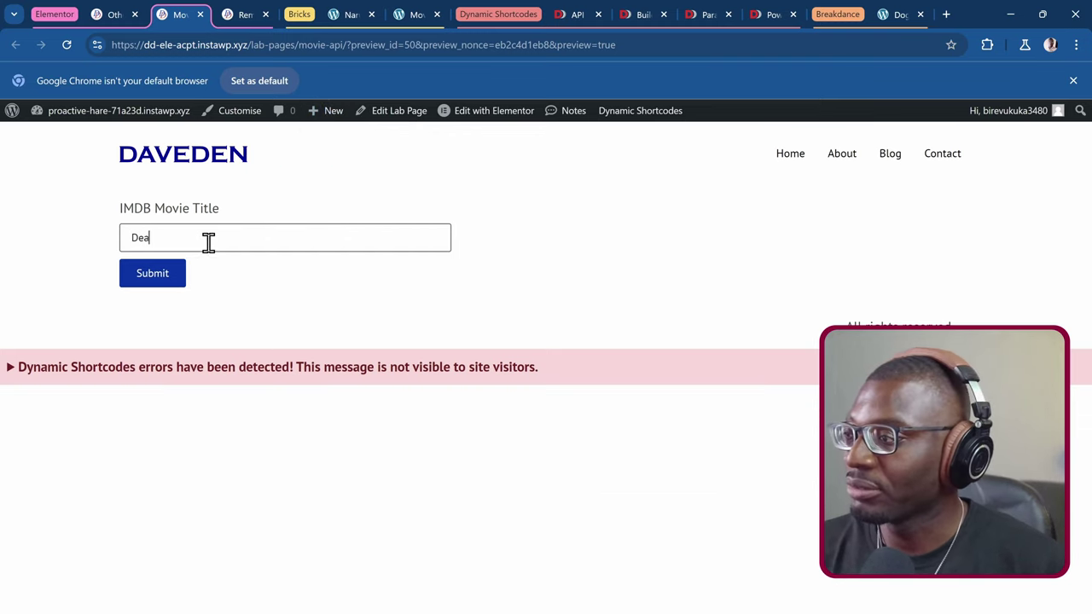
pyautogui.press('BackSpace')
pyautogui.press('BackSpace')
pyautogui.write('M')
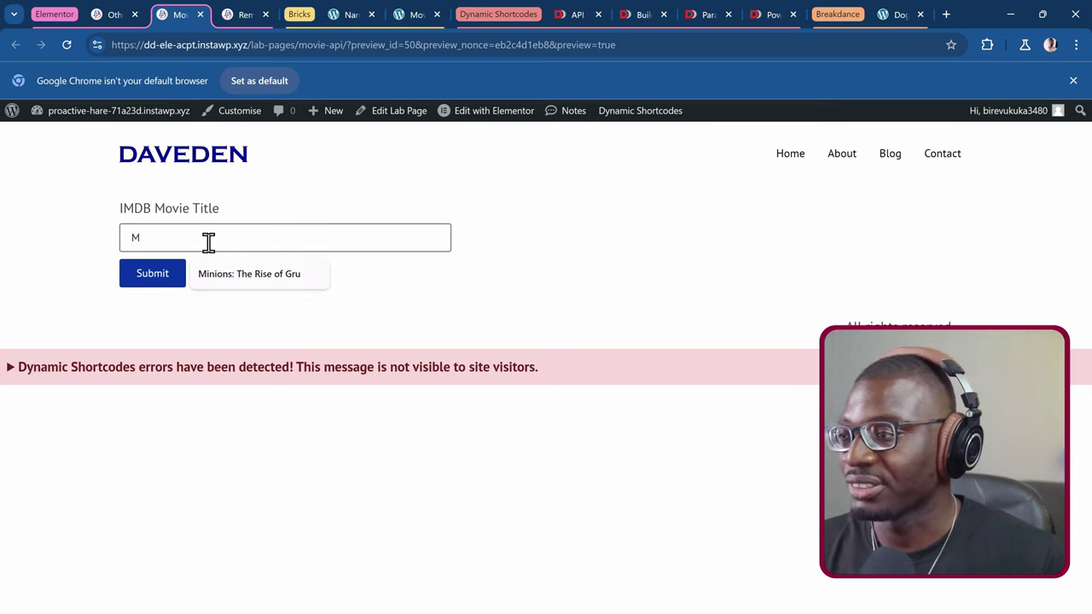
pyautogui.click(260, 282)
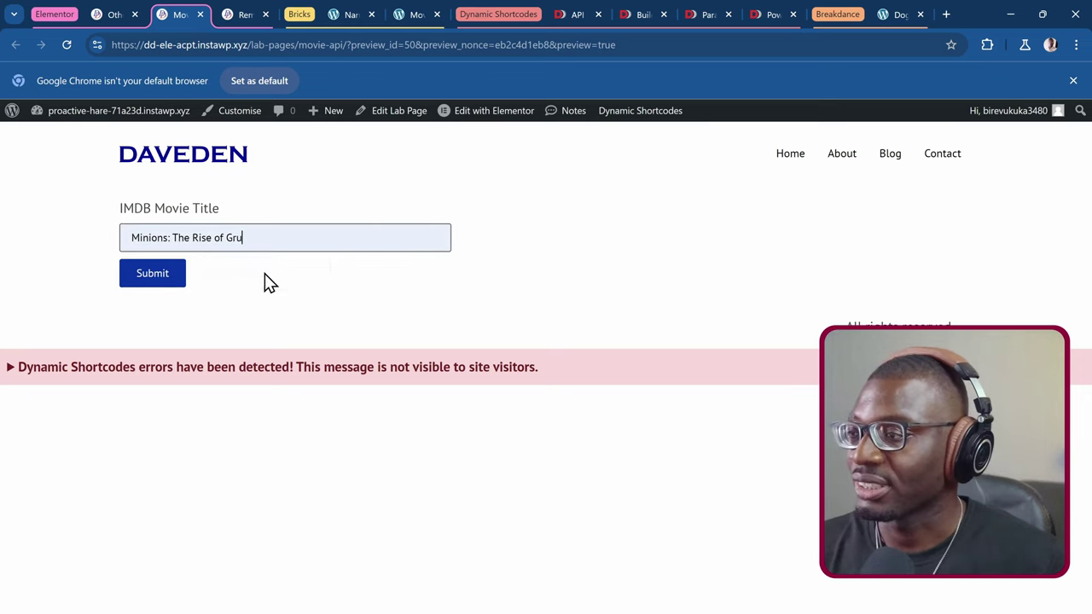
pyautogui.click(152, 273)
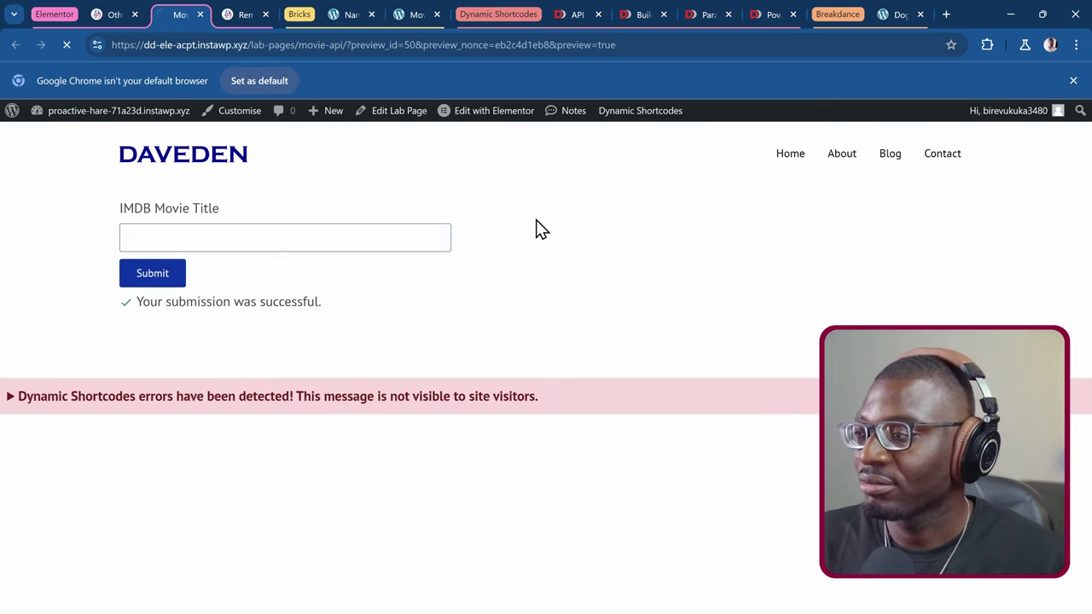
pyautogui.scroll(-2, 539, 227)
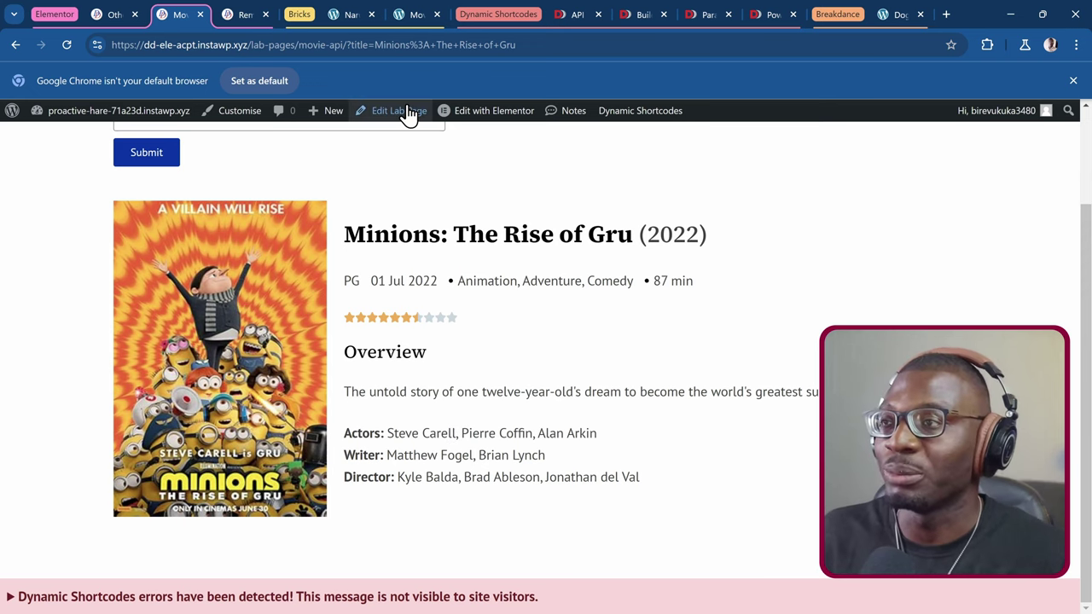
# - Submit "Deadpool Wolverine" as the movie title on the Bricks movie API page and view its details
pyautogui.click(338, 13)
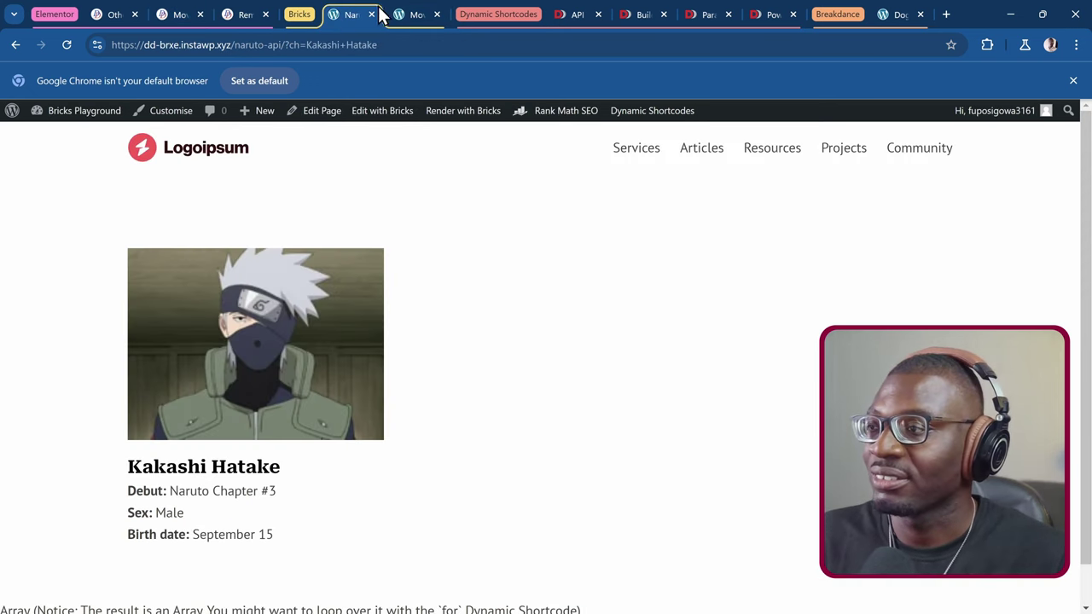
pyautogui.click(407, 14)
pyautogui.click(249, 271)
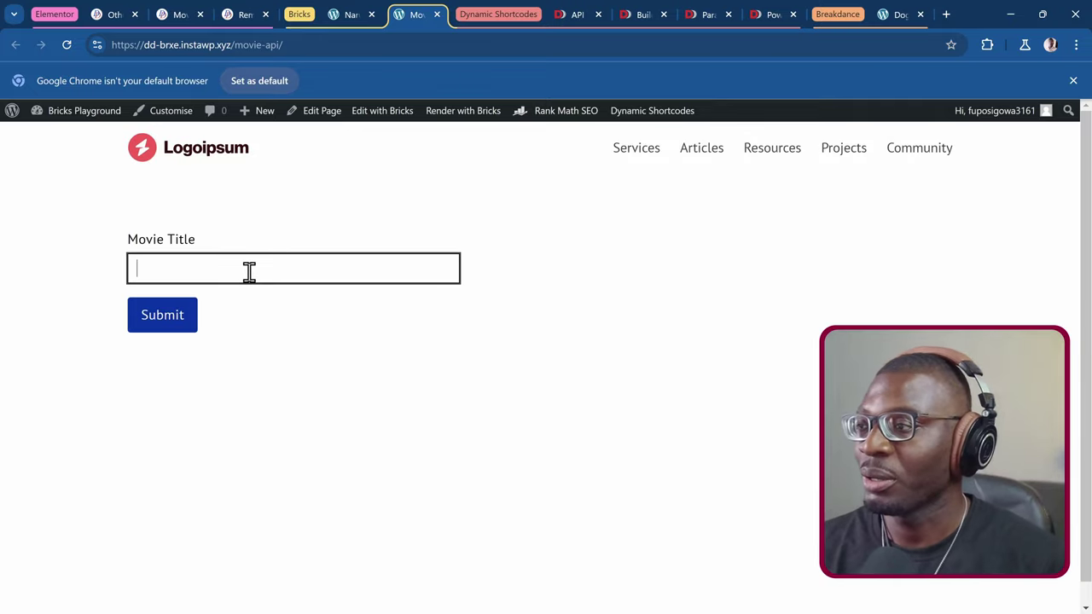
pyautogui.write('D')
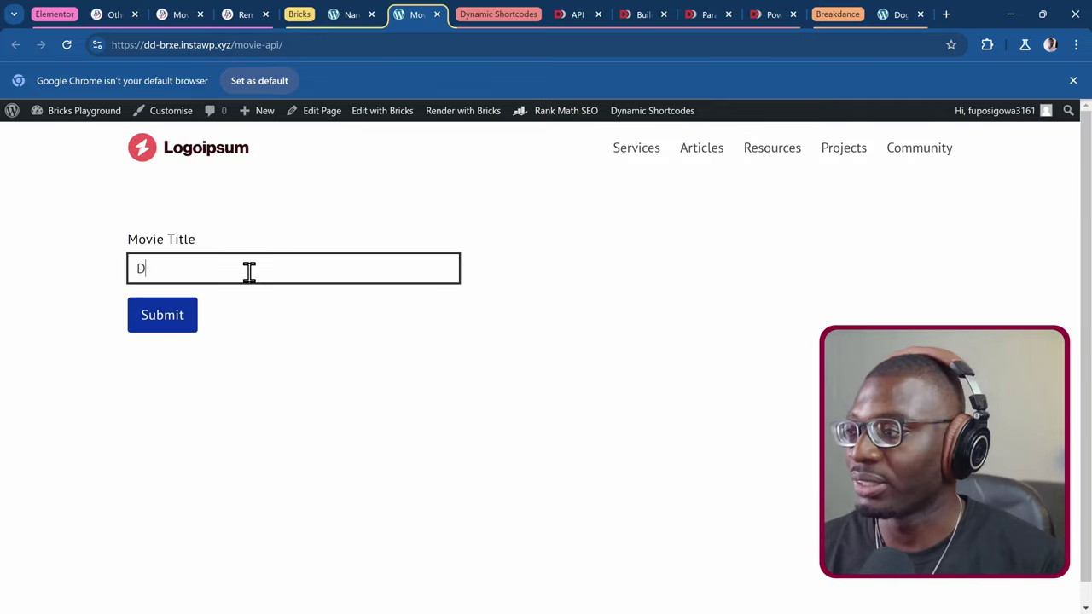
pyautogui.write('eadpool ')
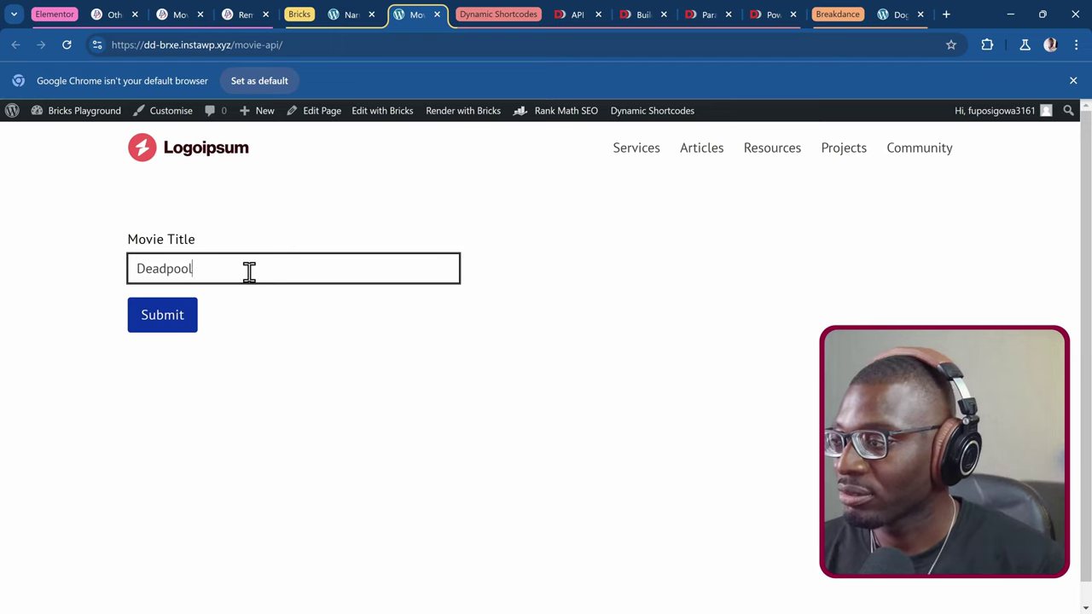
pyautogui.write('Wolveri')
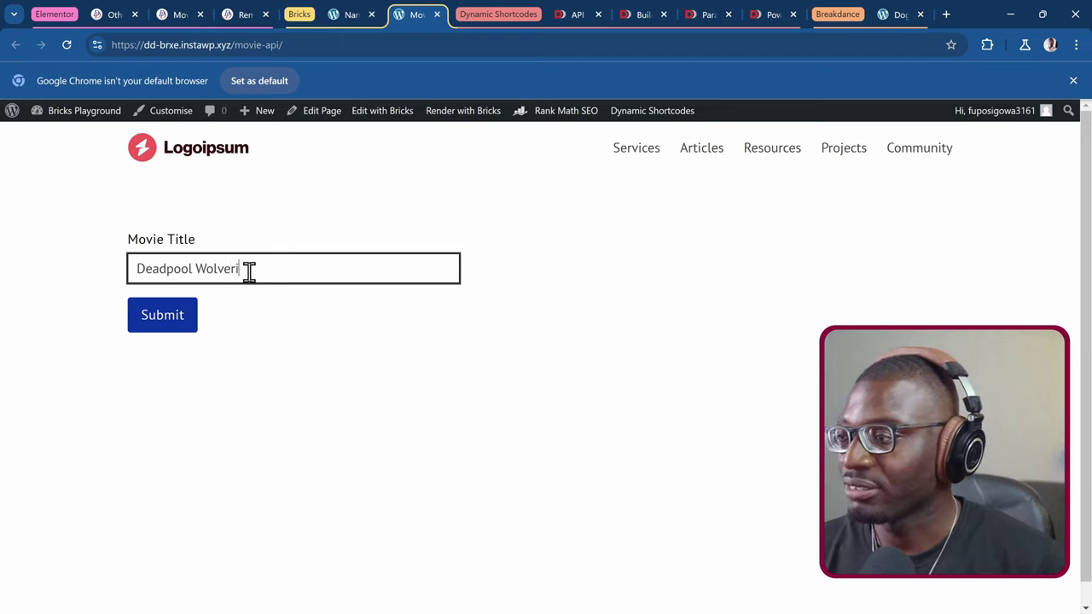
pyautogui.write('ne')
pyautogui.click(160, 324)
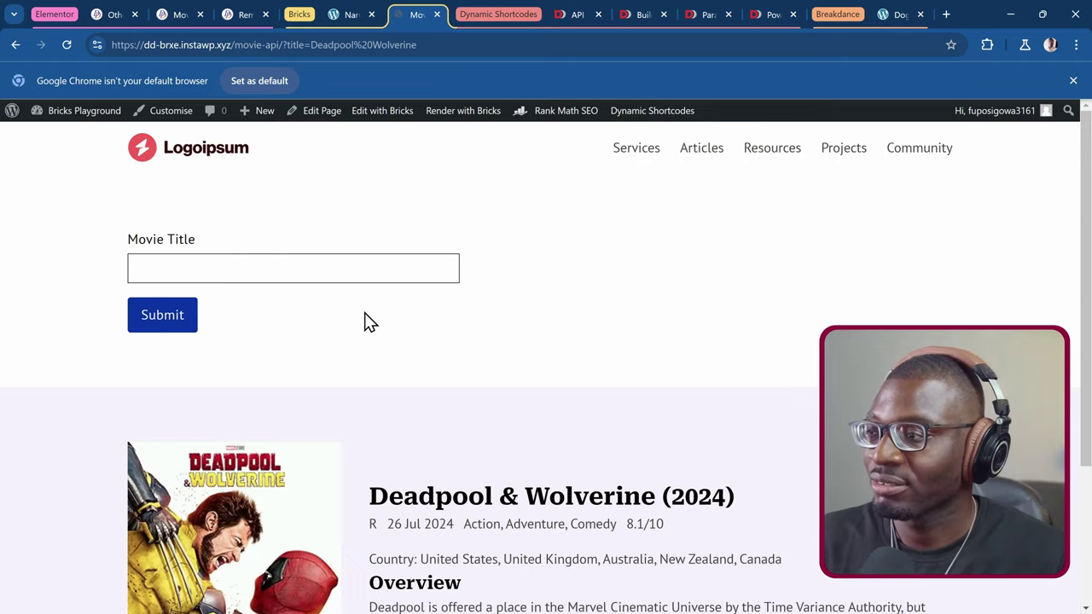
pyautogui.scroll(-2, 367, 310)
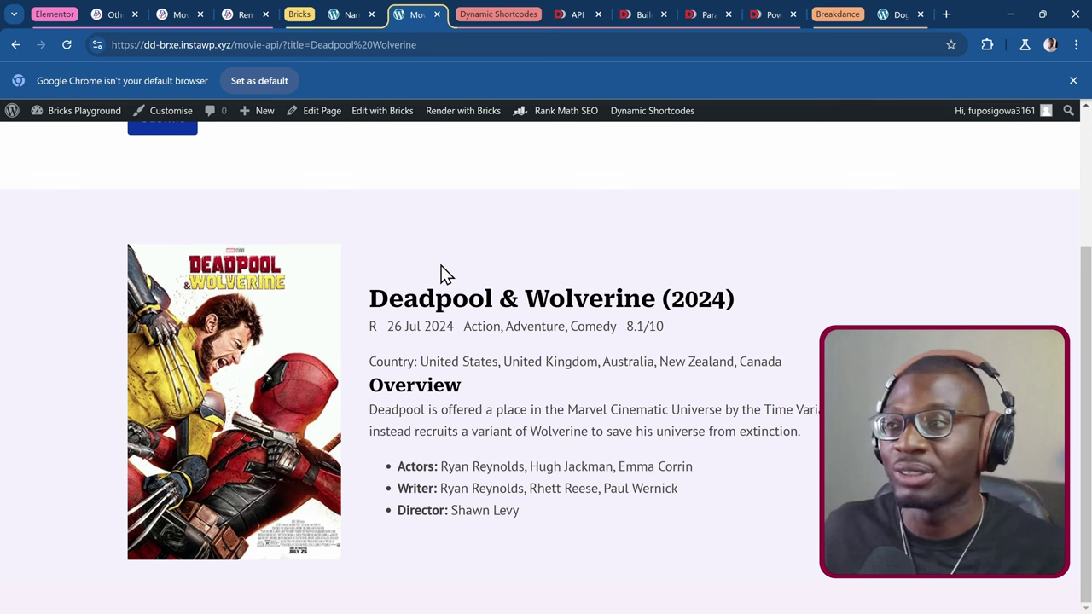
# - Open the High School Musical remote content page in the Elementor editor and show the Remote Content widget's settings
pyautogui.click(238, 14)
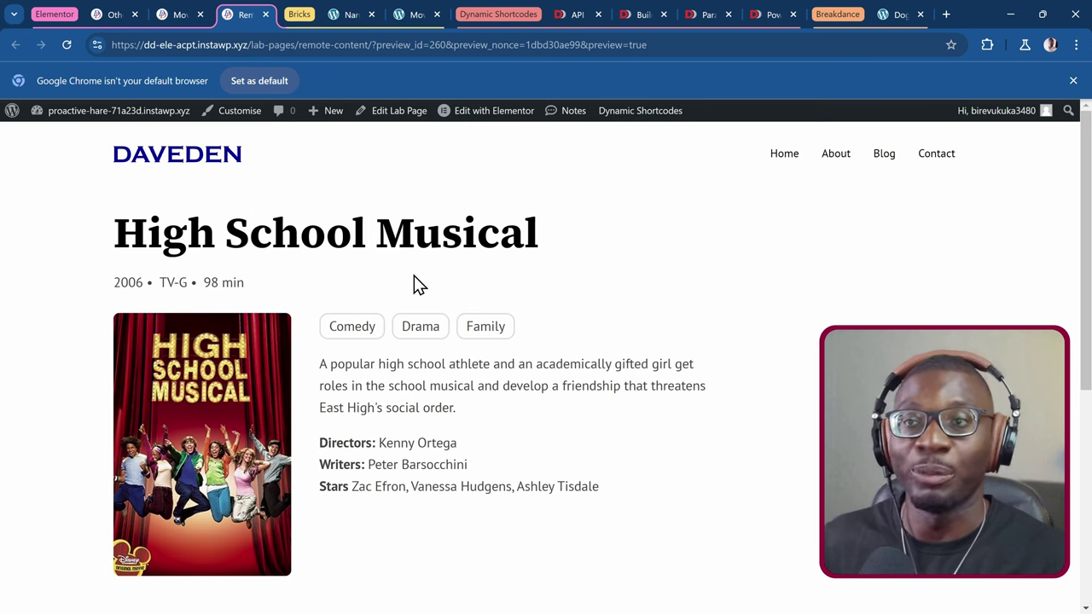
pyautogui.moveTo(491, 115)
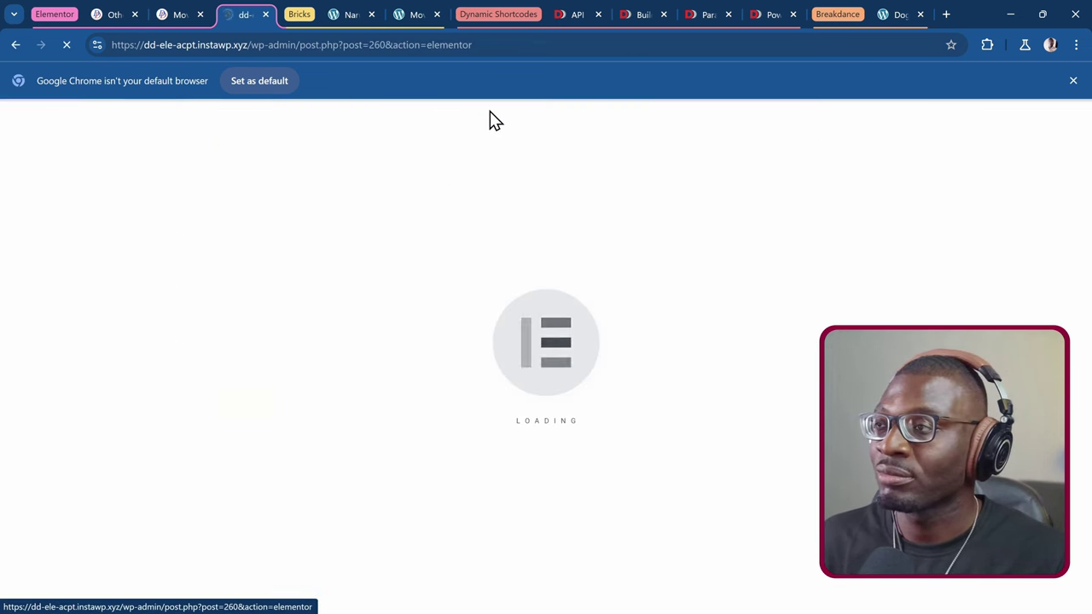
pyautogui.click(911, 207)
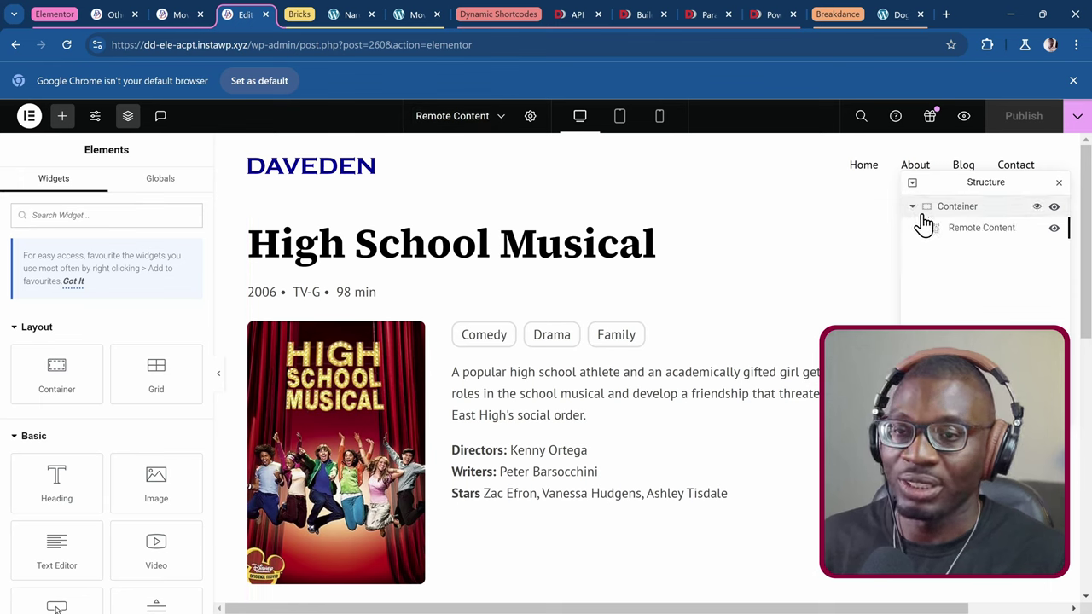
pyautogui.click(970, 234)
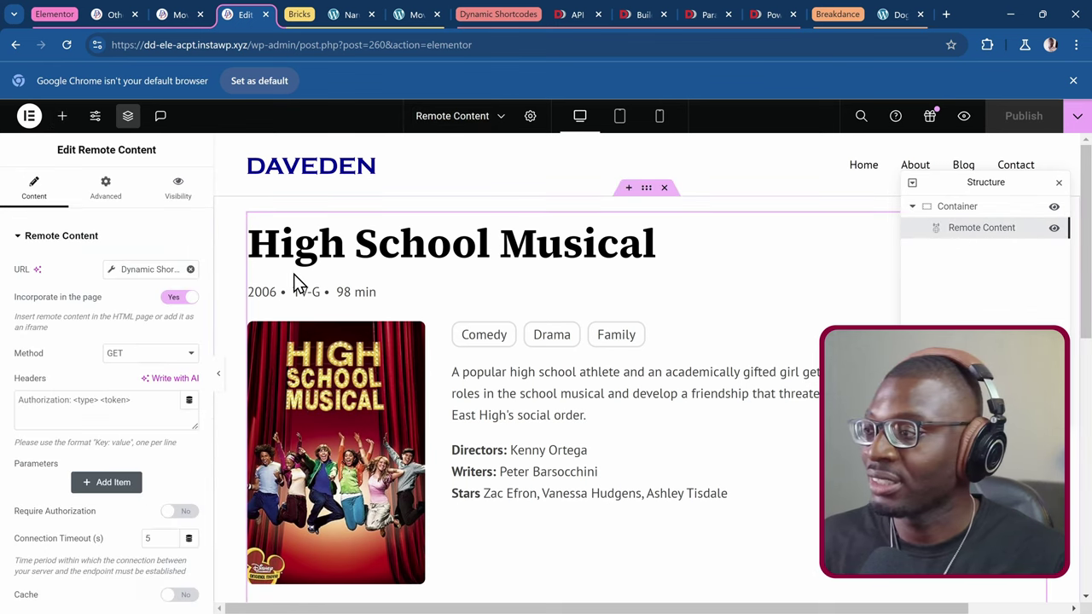
pyautogui.scroll(-2, 61, 353)
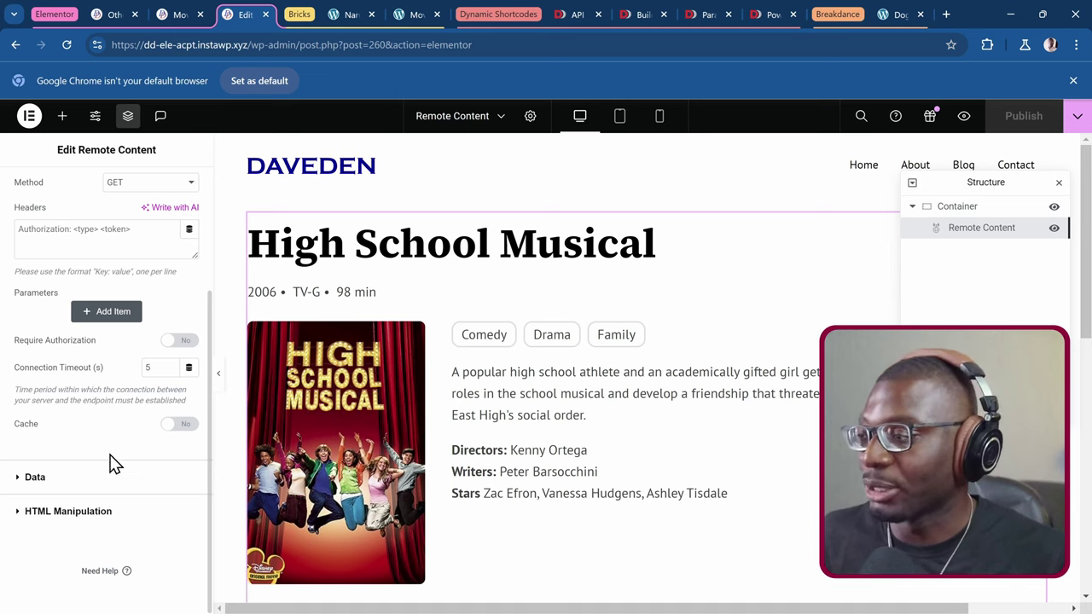
# - Expand the Remote Content widget's Data settings and read through the Dynamic HTML code
pyautogui.click(35, 478)
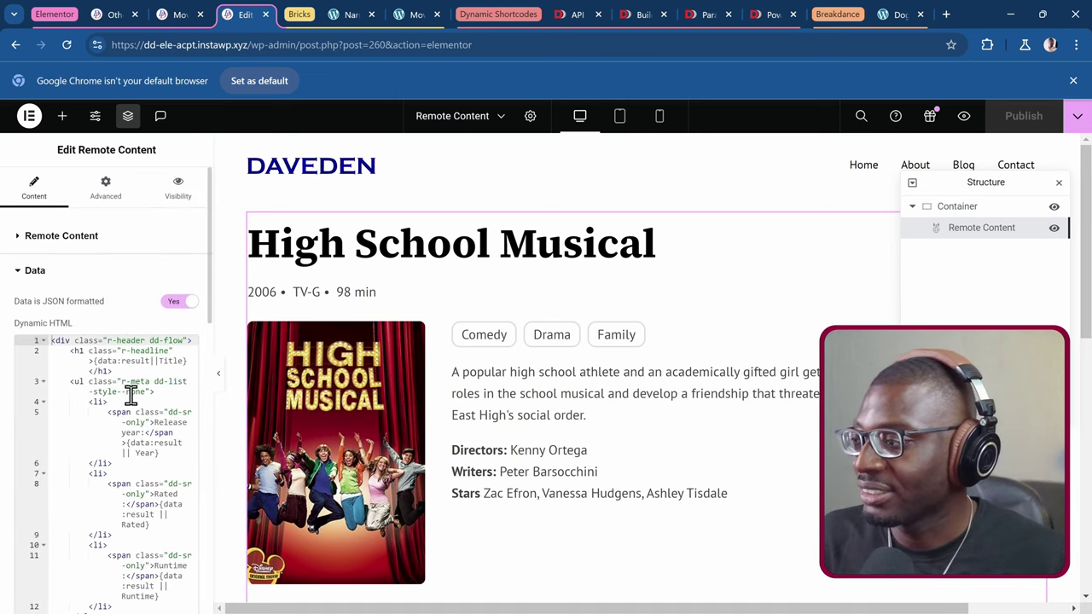
pyautogui.scroll(-2, 130, 396)
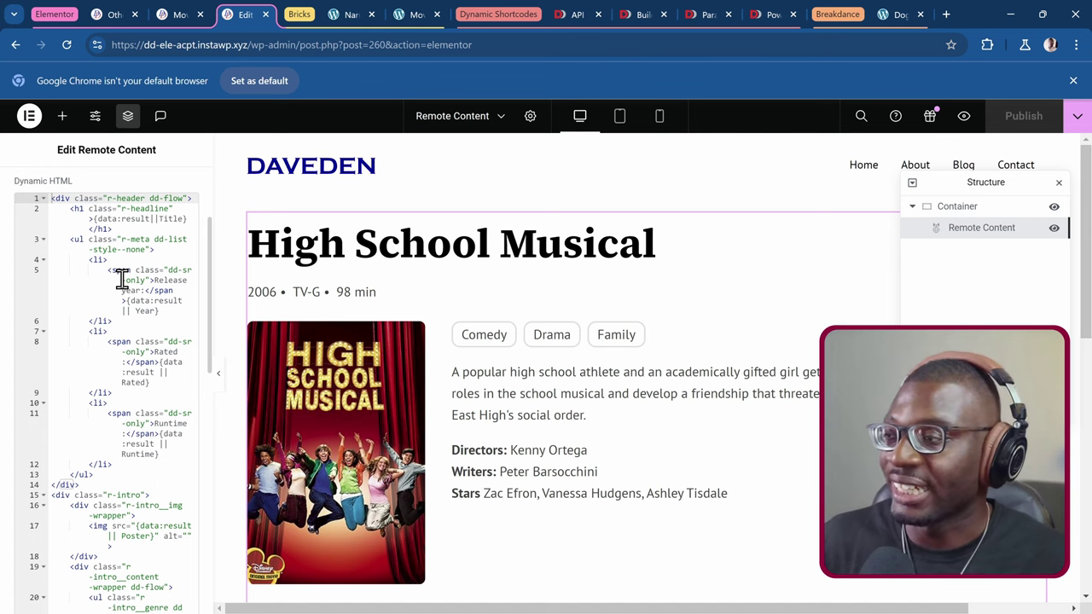
pyautogui.scroll(-4, 122, 279)
pyautogui.scroll(-2, 122, 279)
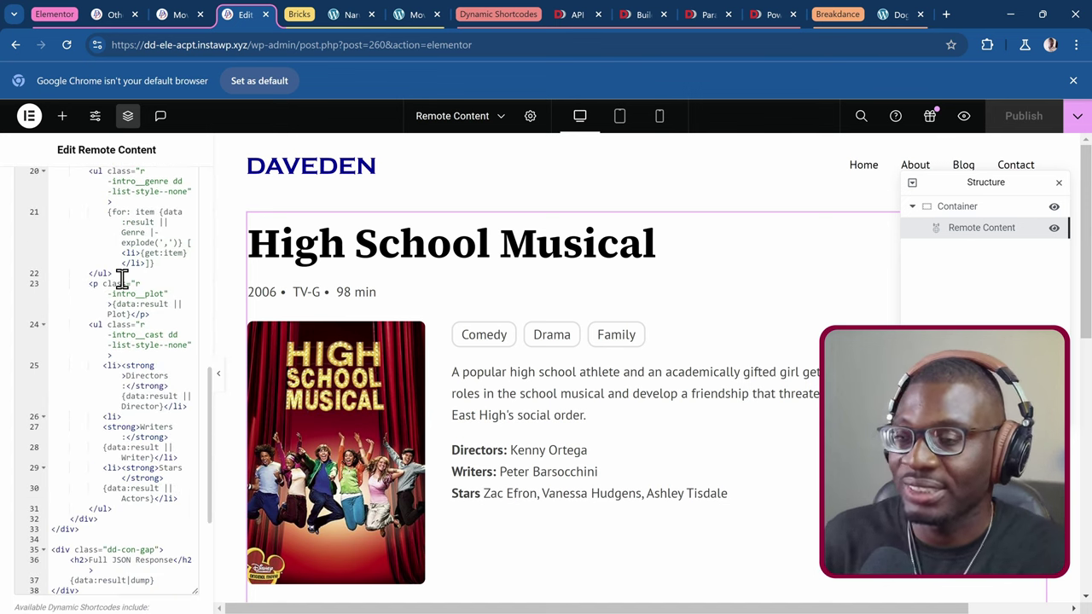
pyautogui.scroll(4, 122, 278)
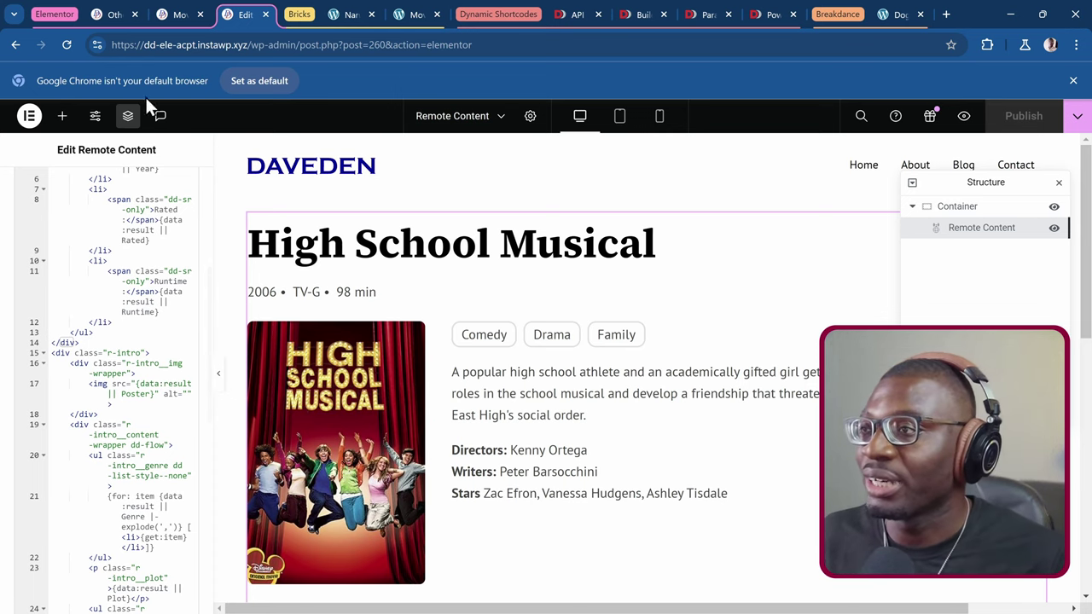
# - Open the Movie API page in the Elementor editor and view the dumped API array above the movie form
pyautogui.click(178, 15)
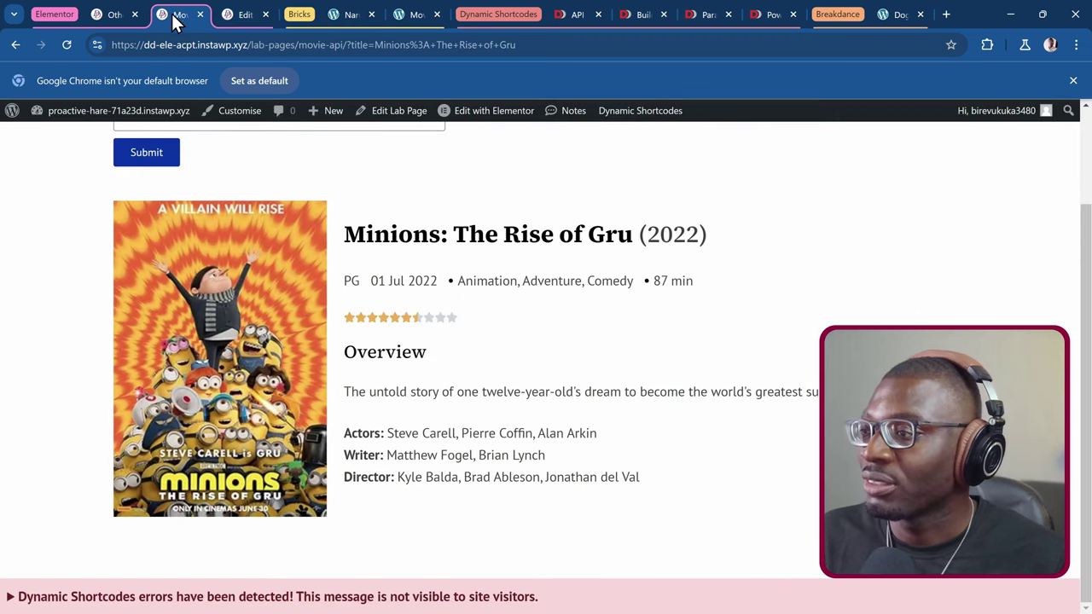
pyautogui.click(504, 115)
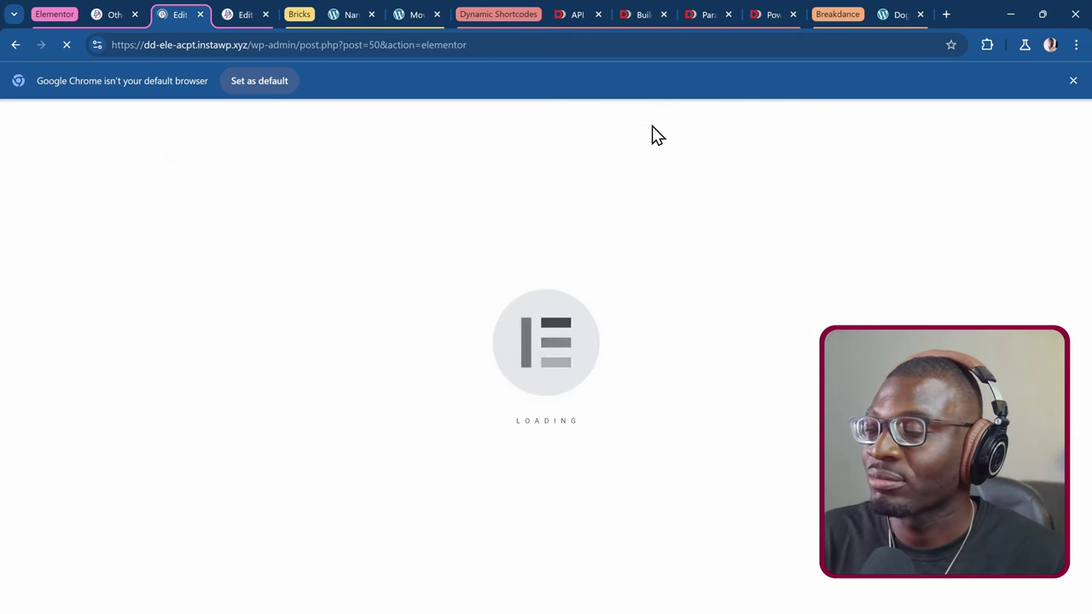
pyautogui.scroll(-3, 590, 159)
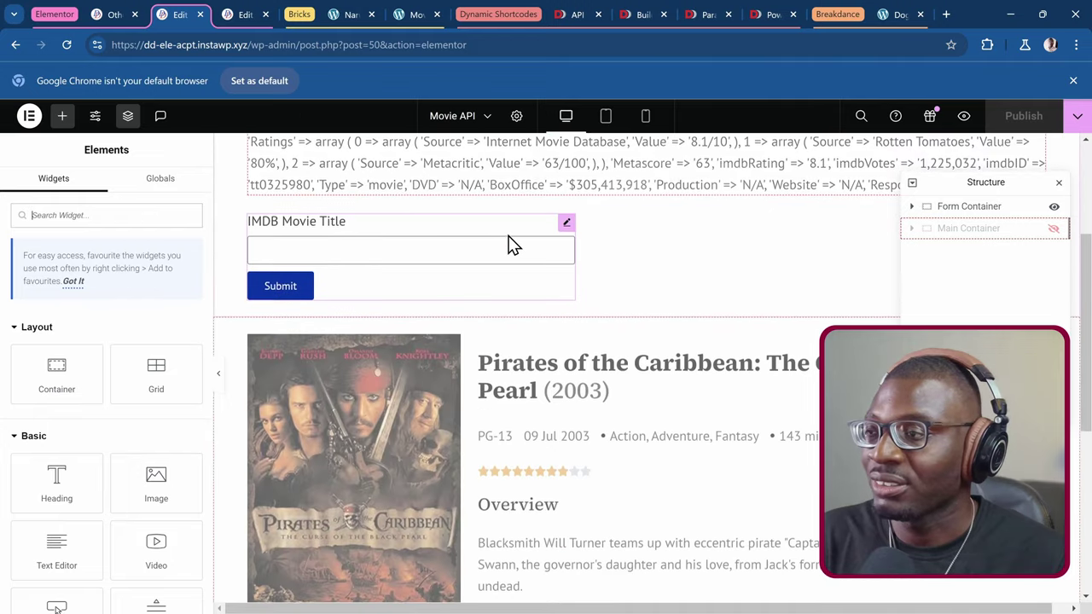
pyautogui.scroll(3, 478, 256)
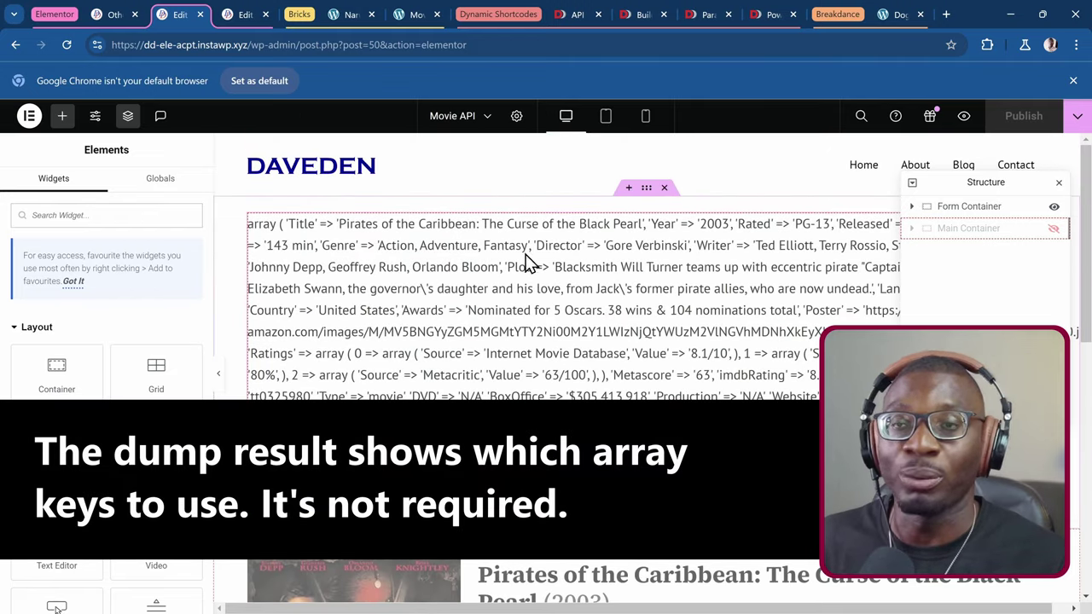
pyautogui.scroll(-3, 406, 238)
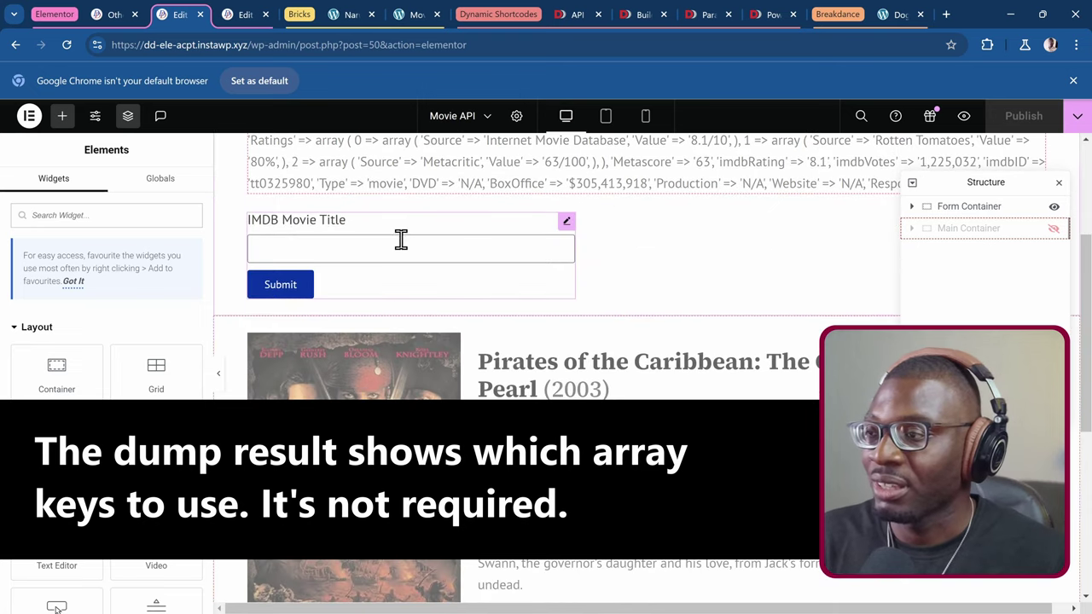
# - Inspect the content settings of the form, movie title heading, poster image, icon list and rating widgets on the Movie API page
pyautogui.click(517, 226)
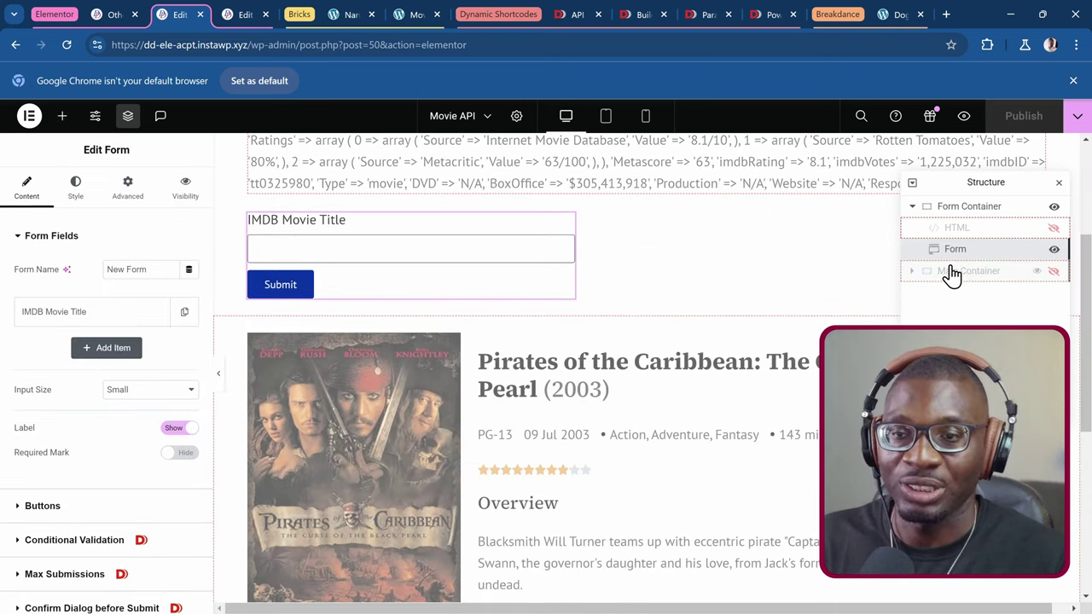
pyautogui.scroll(-2, 606, 328)
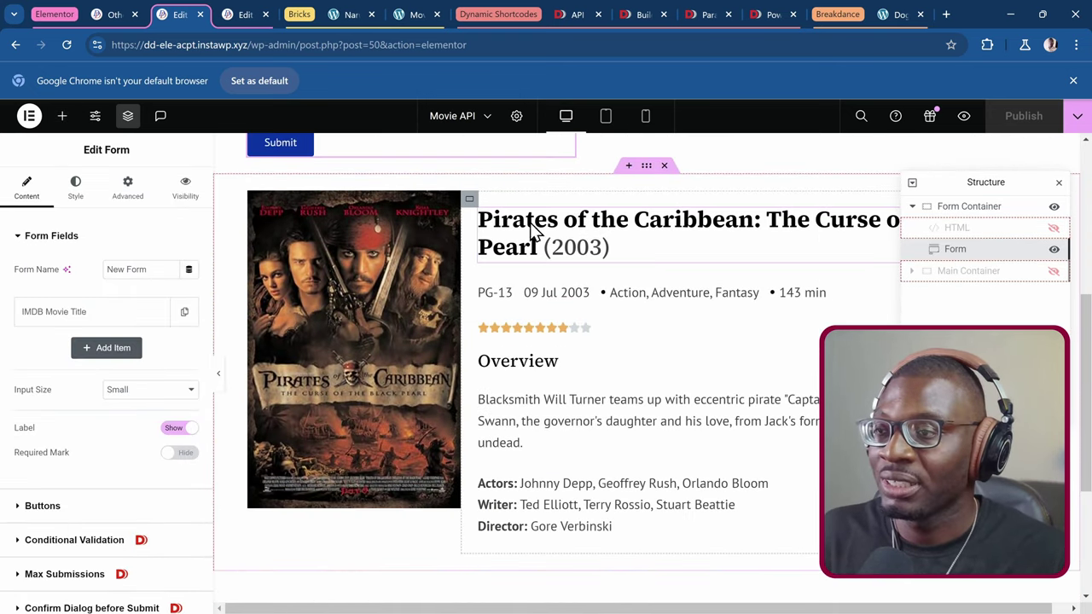
pyautogui.click(640, 237)
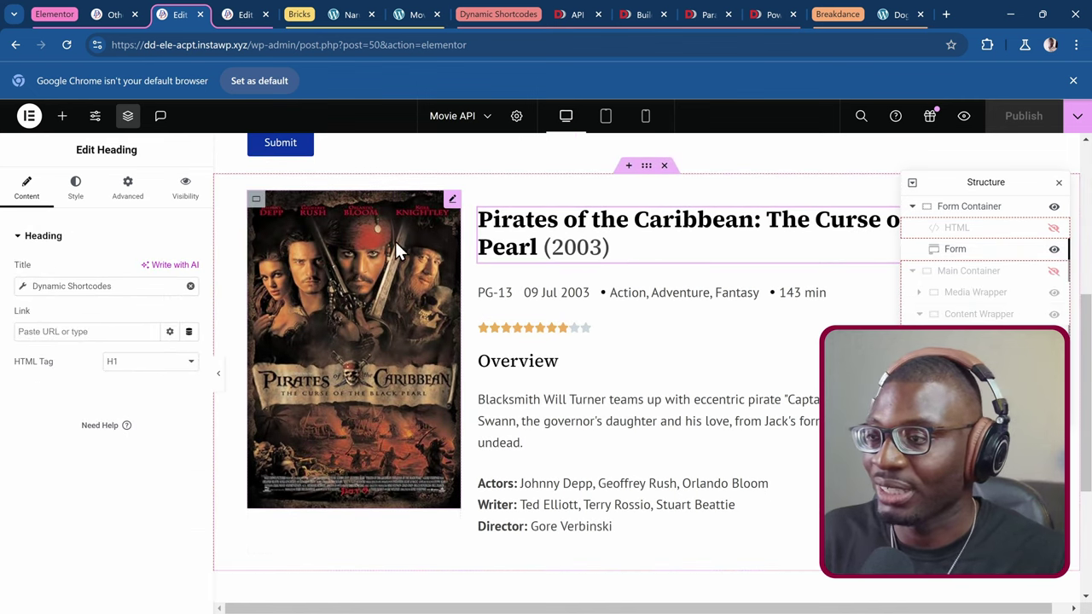
pyautogui.click(342, 270)
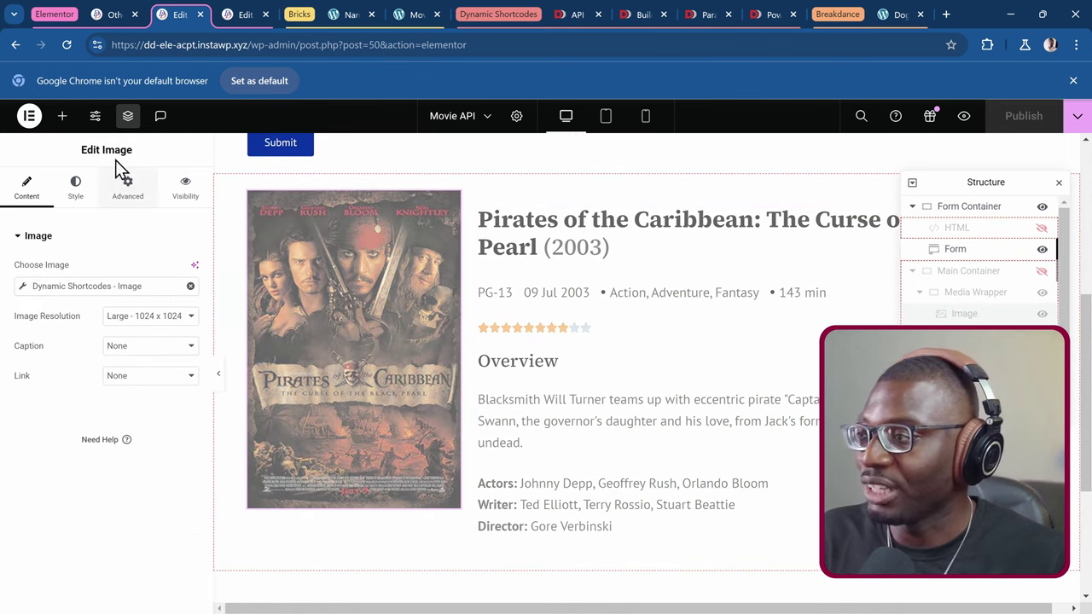
pyautogui.click(512, 295)
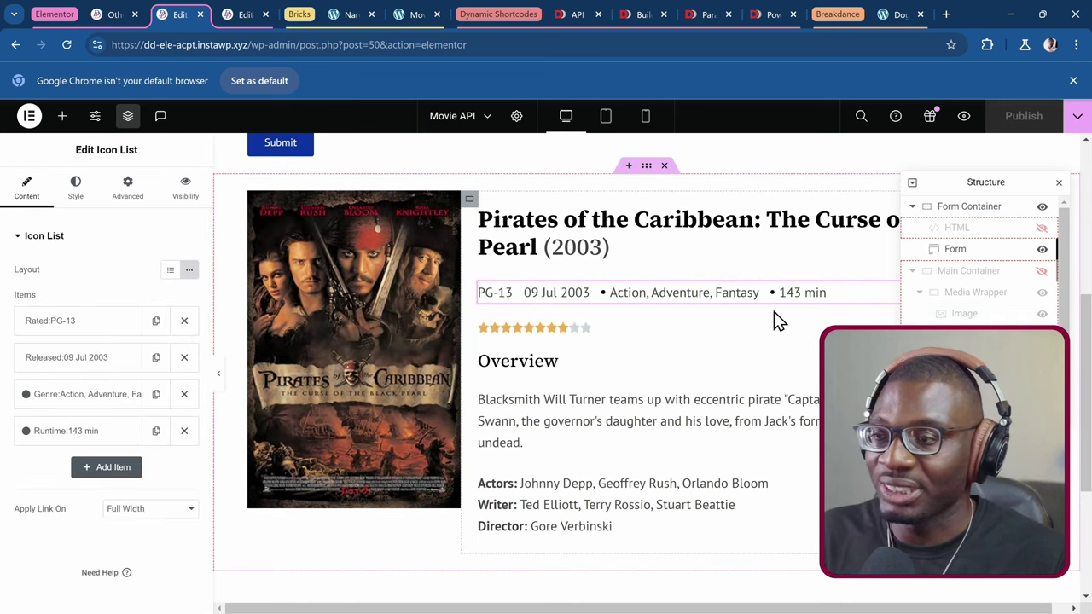
pyautogui.scroll(-1, 594, 380)
pyautogui.scroll(-1, 594, 386)
pyautogui.click(559, 189)
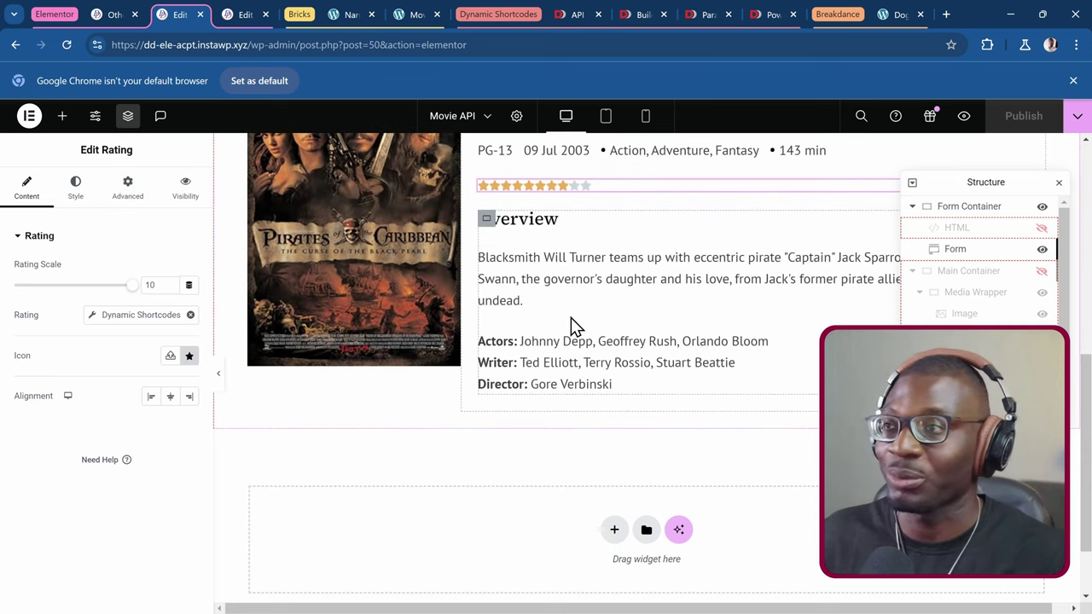
# - Return to the Remote Content page in the Elementor editor and view the High School Musical layout
pyautogui.click(240, 17)
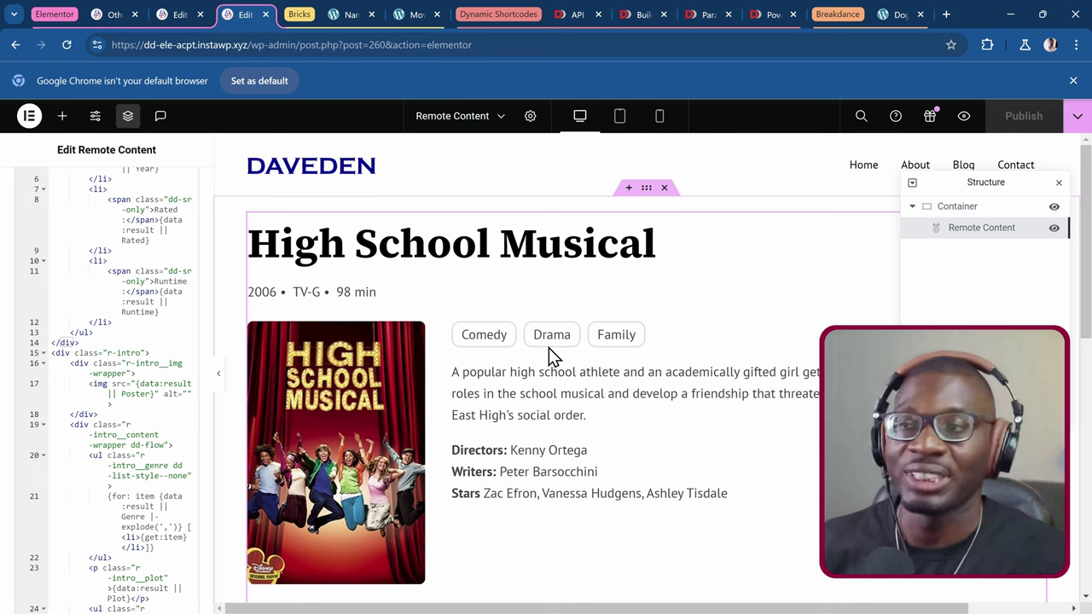
pyautogui.scroll(-1, 549, 350)
pyautogui.scroll(1, 550, 354)
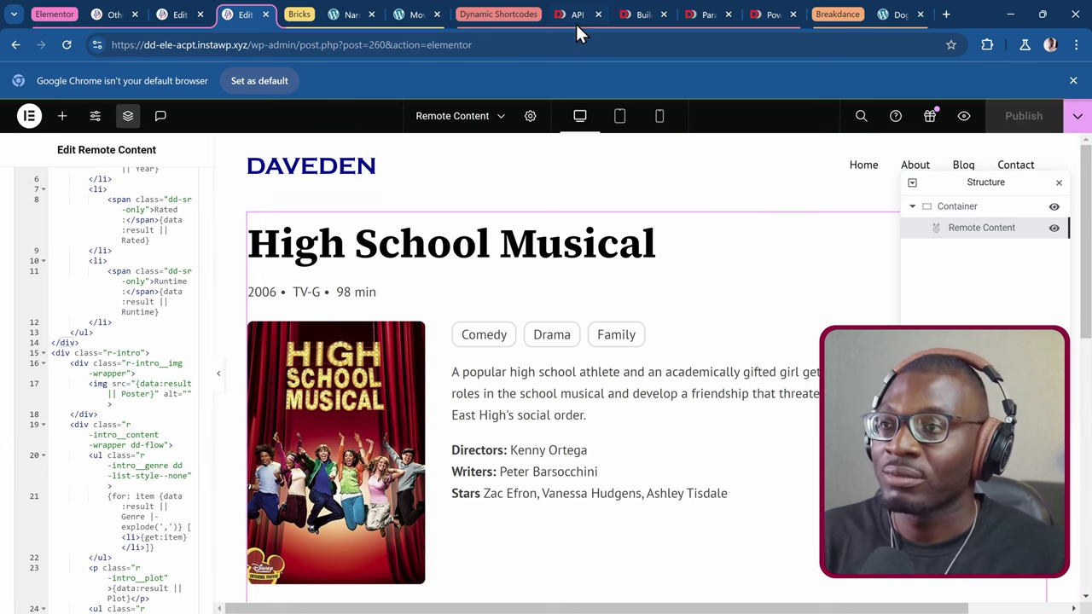
# - Switch to the API - Dynamic Shortcodes help article and read its syntax and key arguments
pyautogui.click(574, 15)
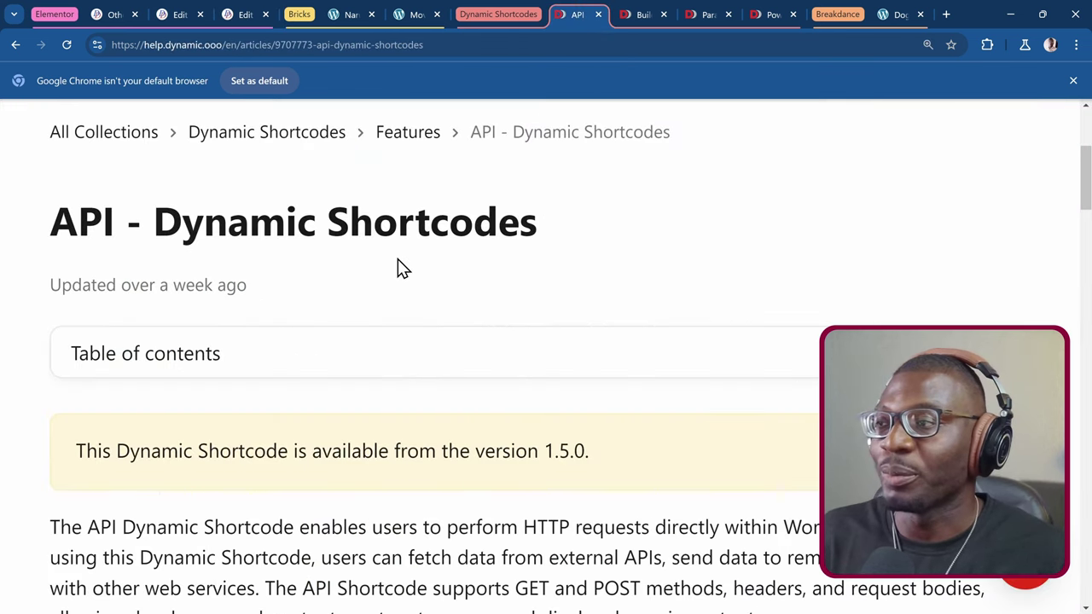
pyautogui.scroll(-3, 397, 260)
pyautogui.scroll(-4, 388, 277)
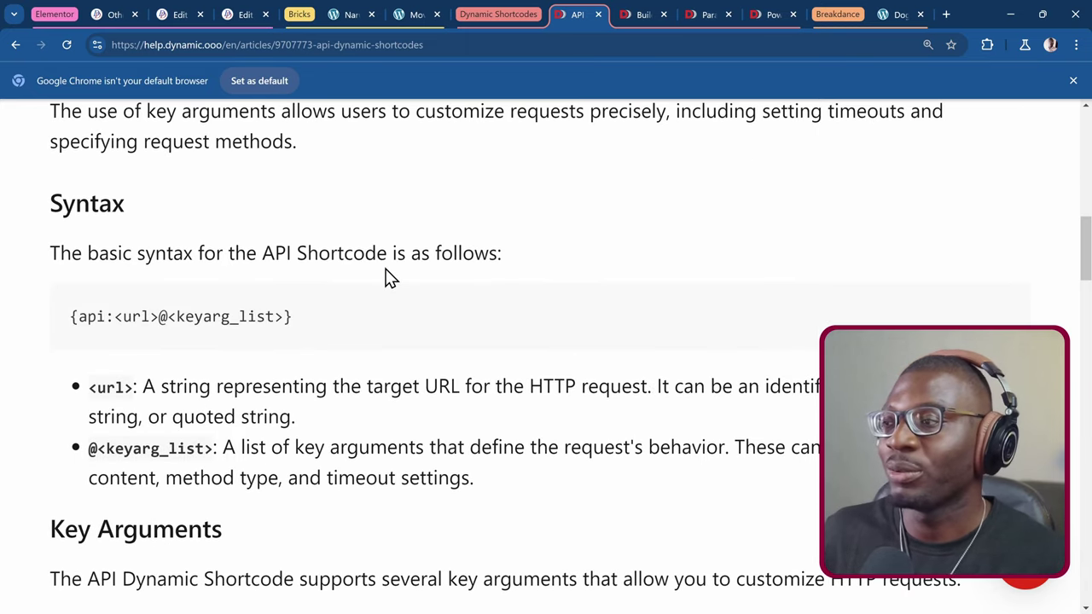
pyautogui.scroll(-5, 386, 277)
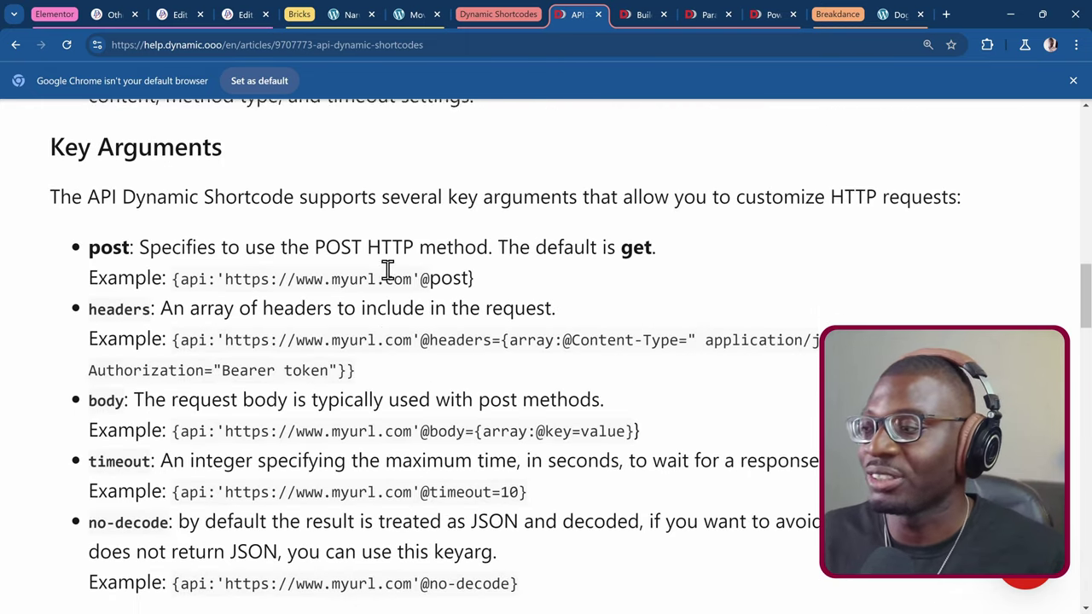
pyautogui.scroll(-3, 384, 273)
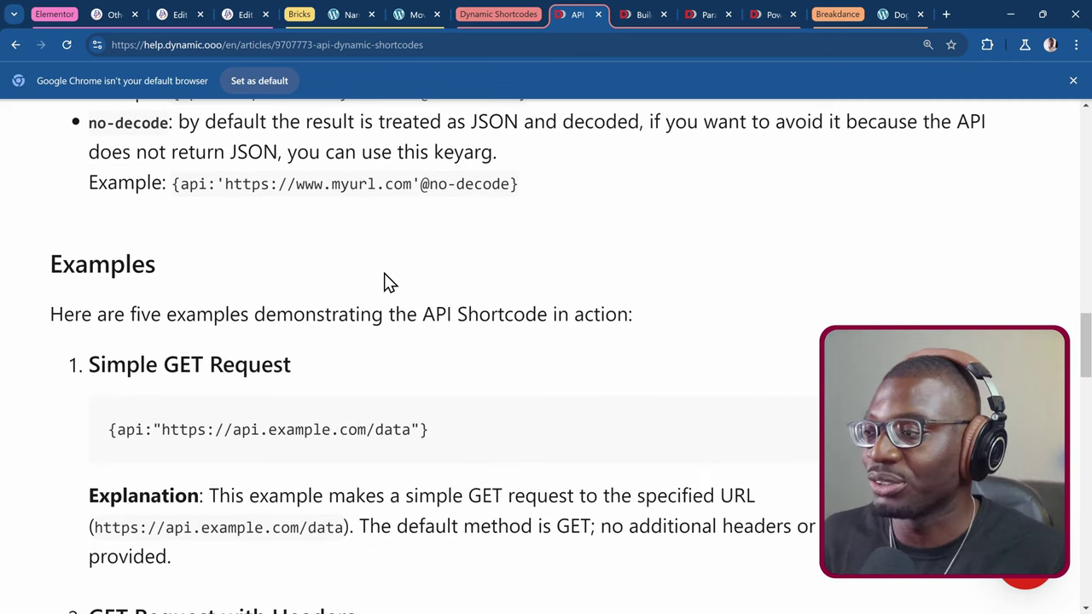
# - Examine the API shortcode's GET, headers, POST and custom timeout examples, and return to the article's introduction
pyautogui.scroll(-1, 382, 273)
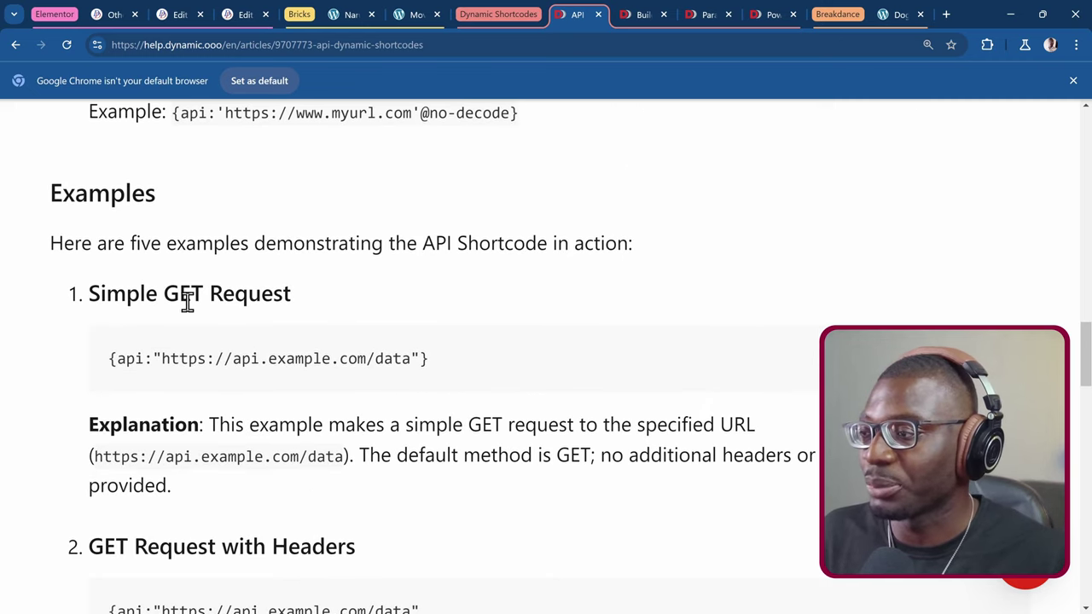
pyautogui.scroll(-1, 94, 324)
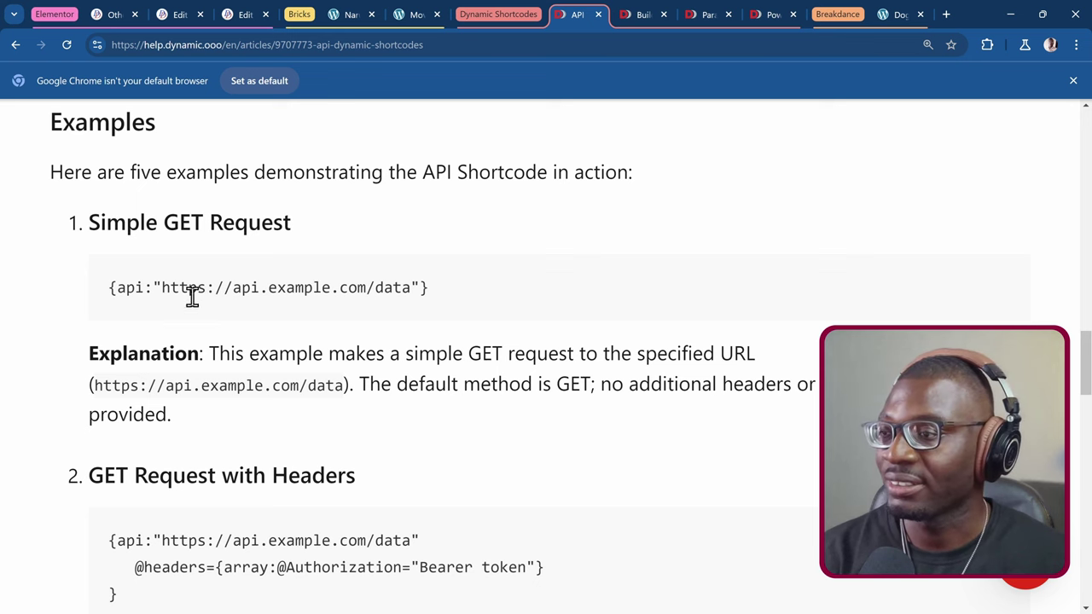
pyautogui.scroll(-2, 278, 388)
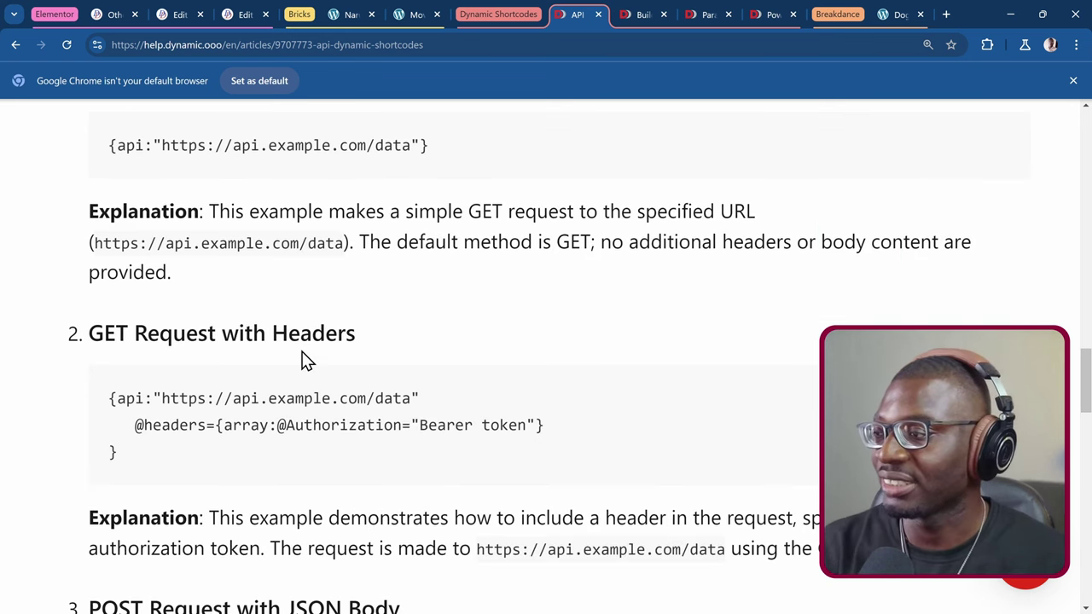
pyautogui.scroll(-2, 285, 363)
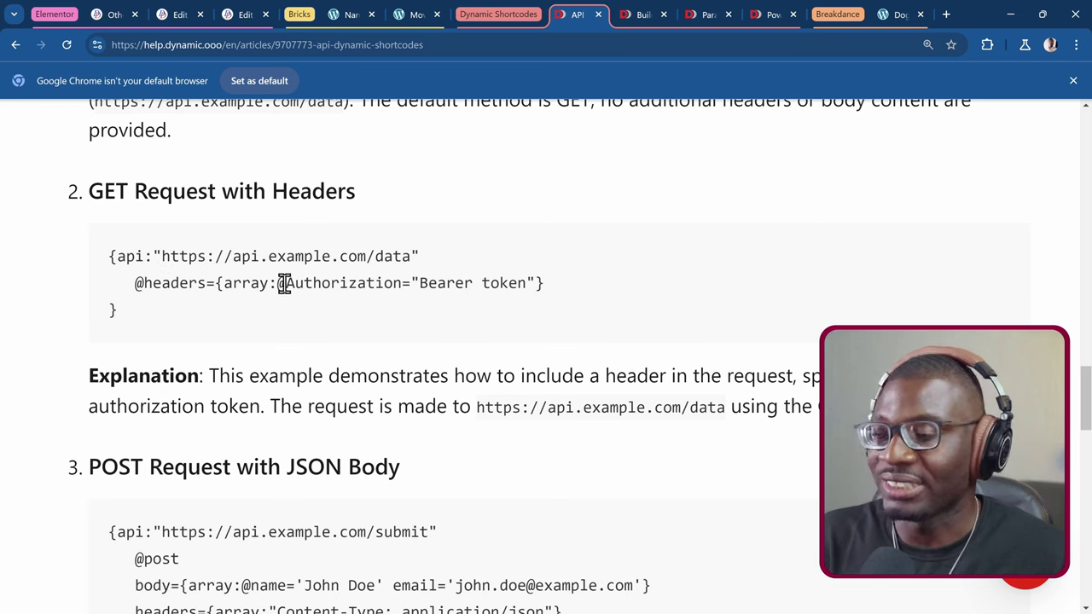
pyautogui.scroll(-2, 205, 303)
pyautogui.scroll(1, 204, 298)
pyautogui.scroll(-1, 198, 290)
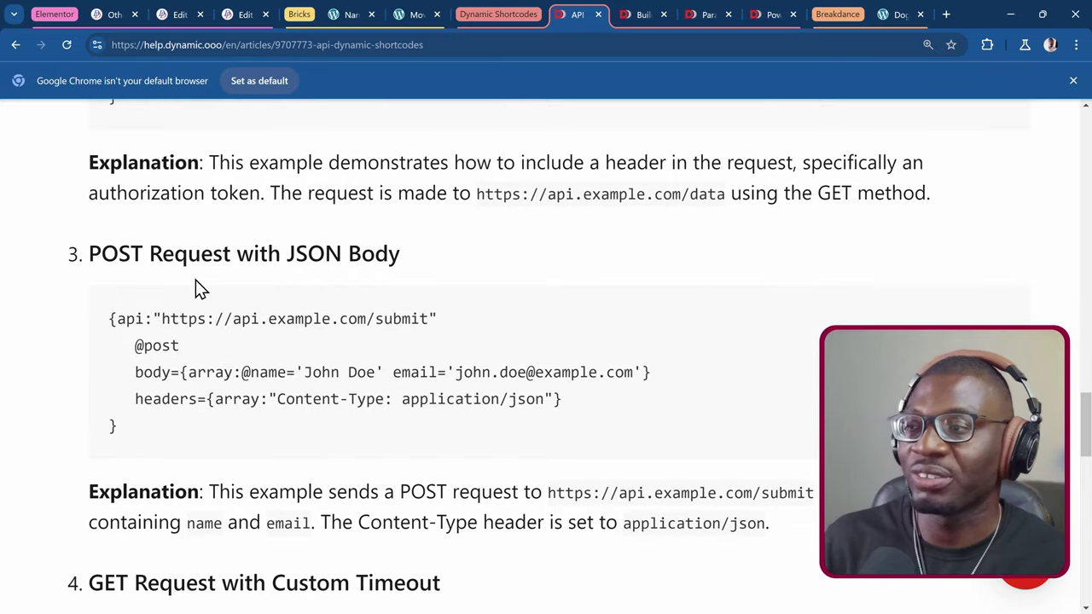
pyautogui.scroll(-8, 177, 375)
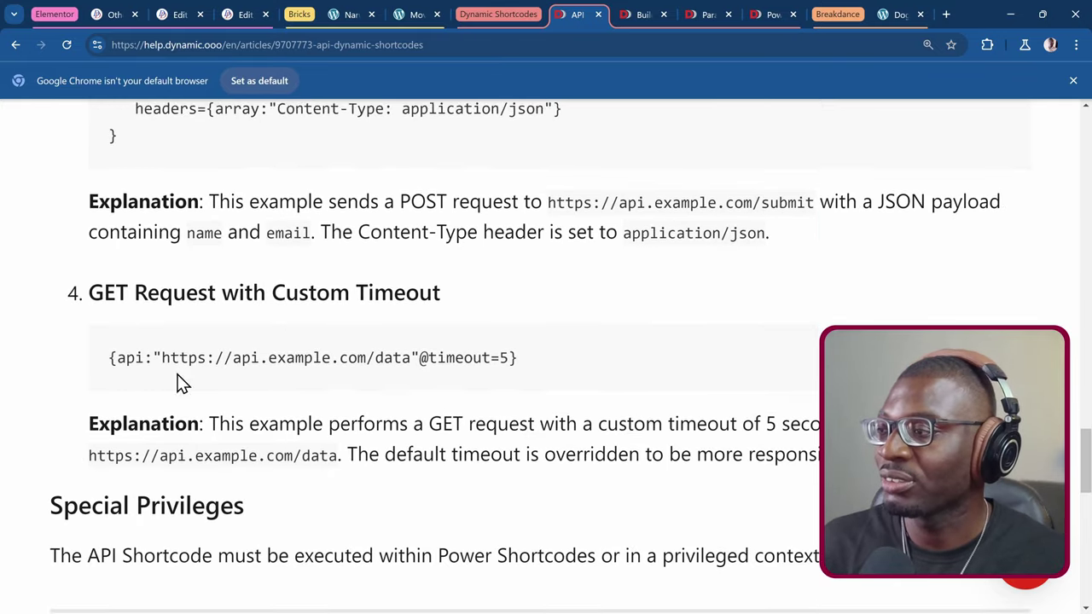
pyautogui.scroll(10, 188, 375)
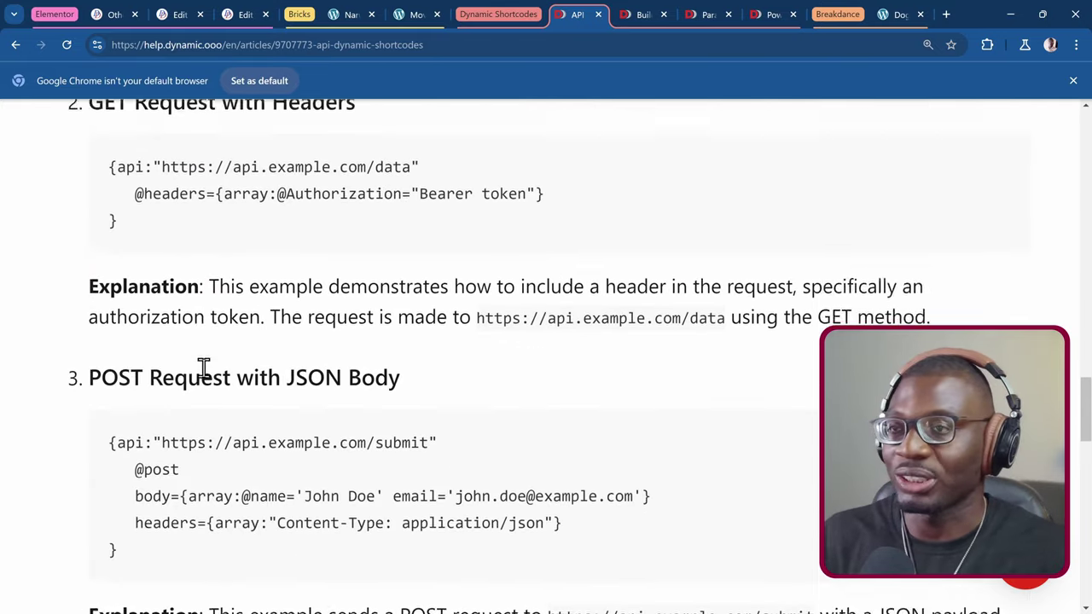
pyautogui.scroll(15, 510, 181)
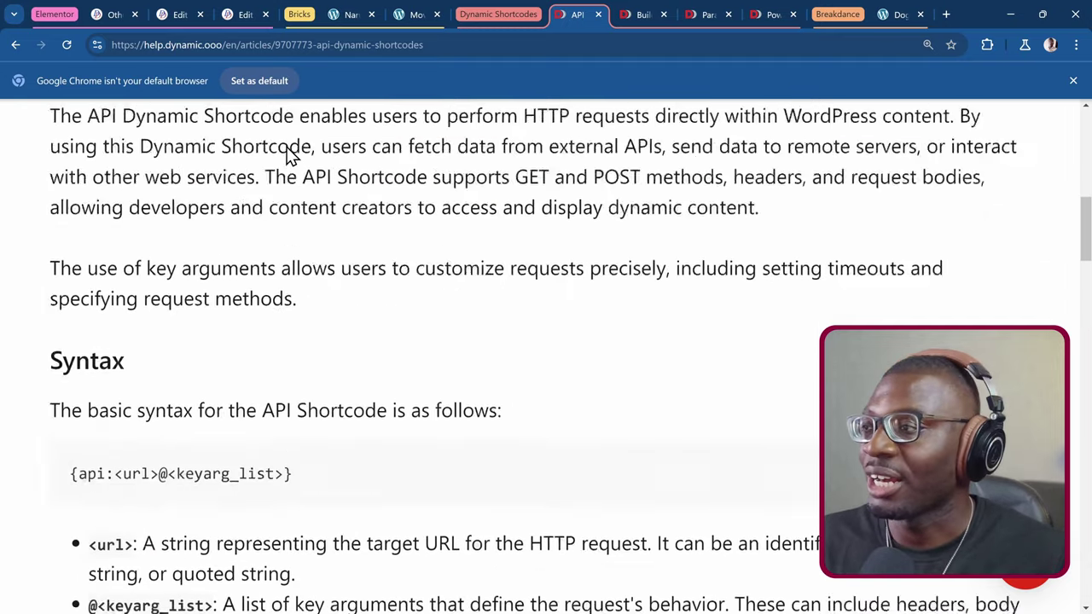
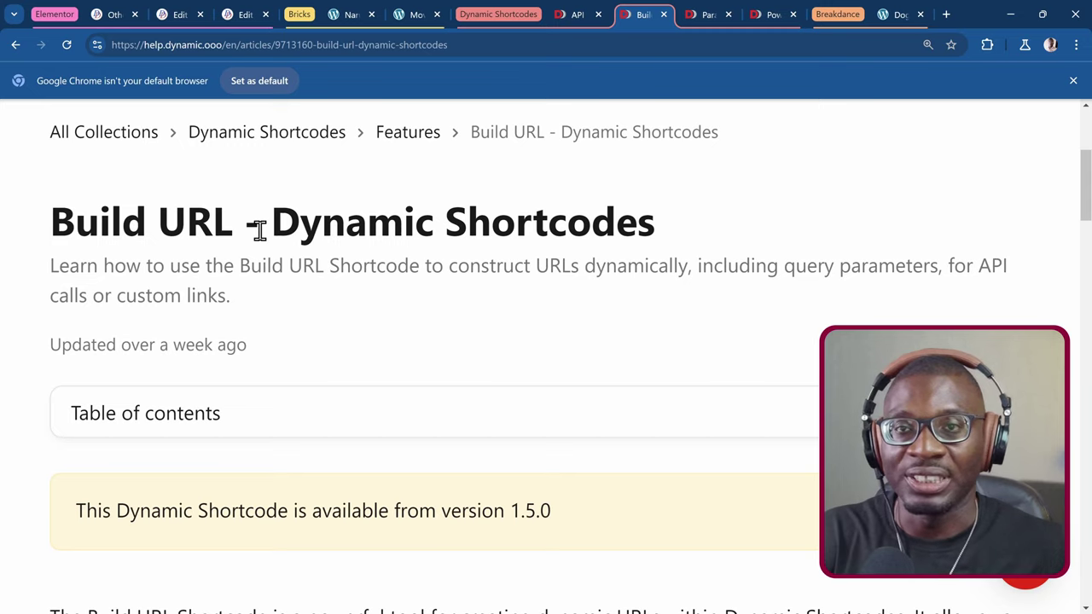
# - Read the Build URL article's introduction, syntax, key arguments and its basic and multiple query parameter examples
pyautogui.scroll(2, 259, 230)
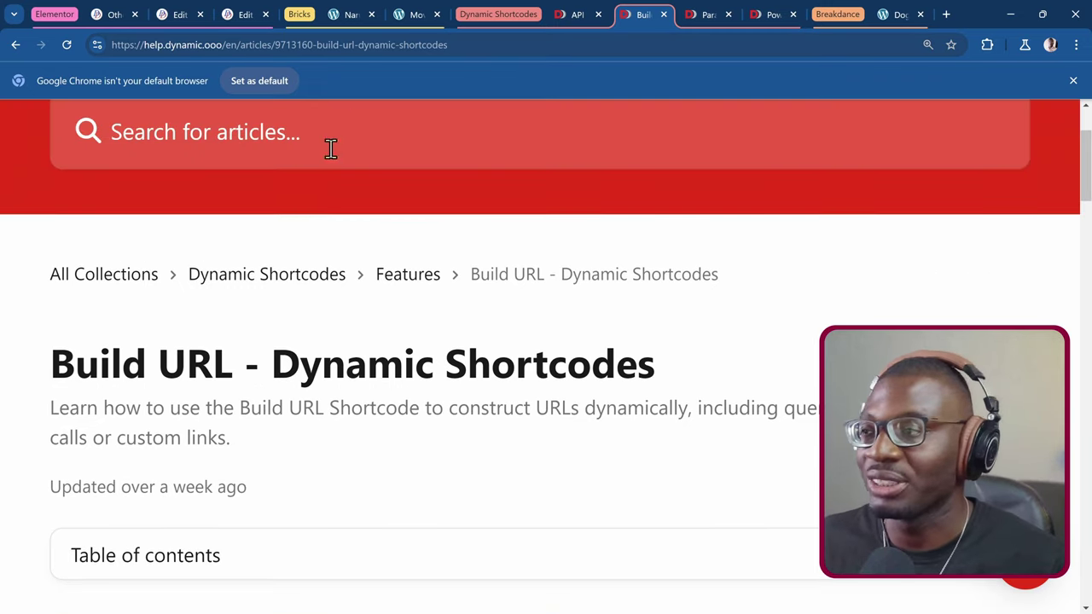
pyautogui.scroll(-3, 216, 398)
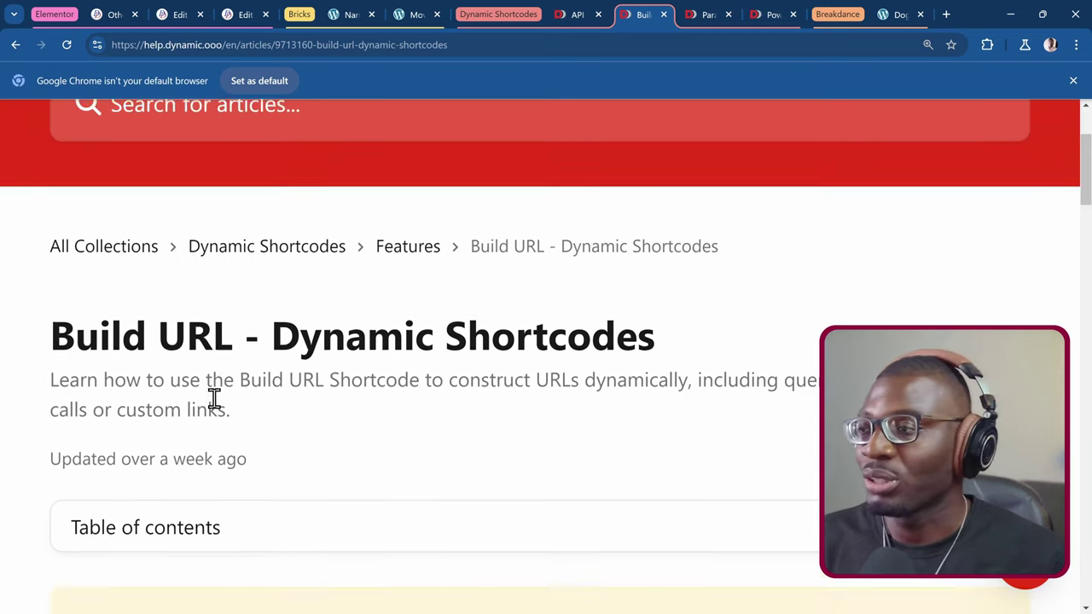
pyautogui.scroll(-4, 217, 401)
pyautogui.scroll(-2, 217, 398)
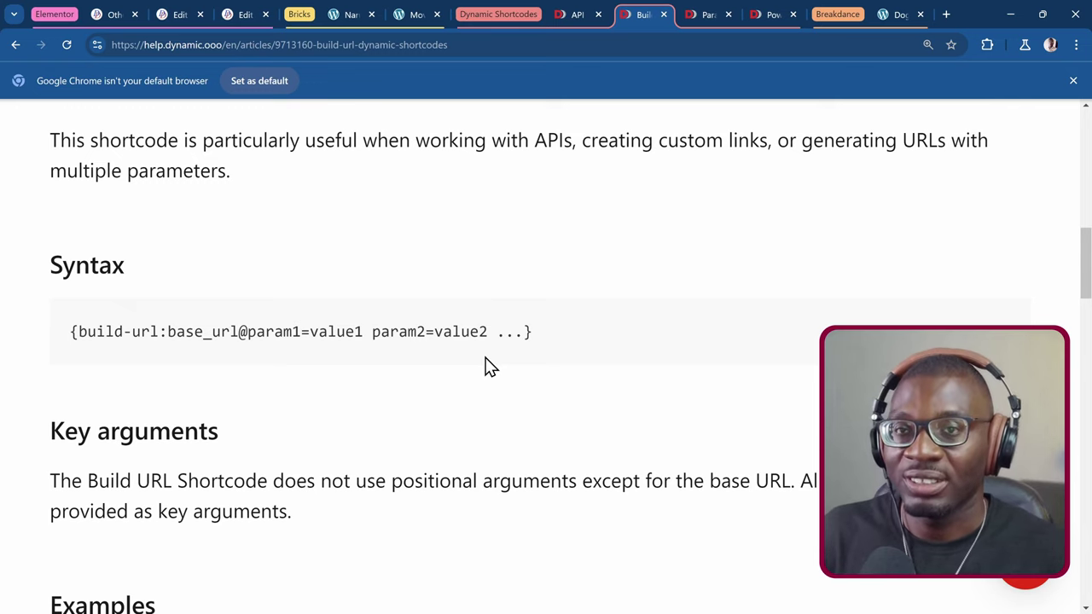
pyautogui.scroll(-3, 444, 362)
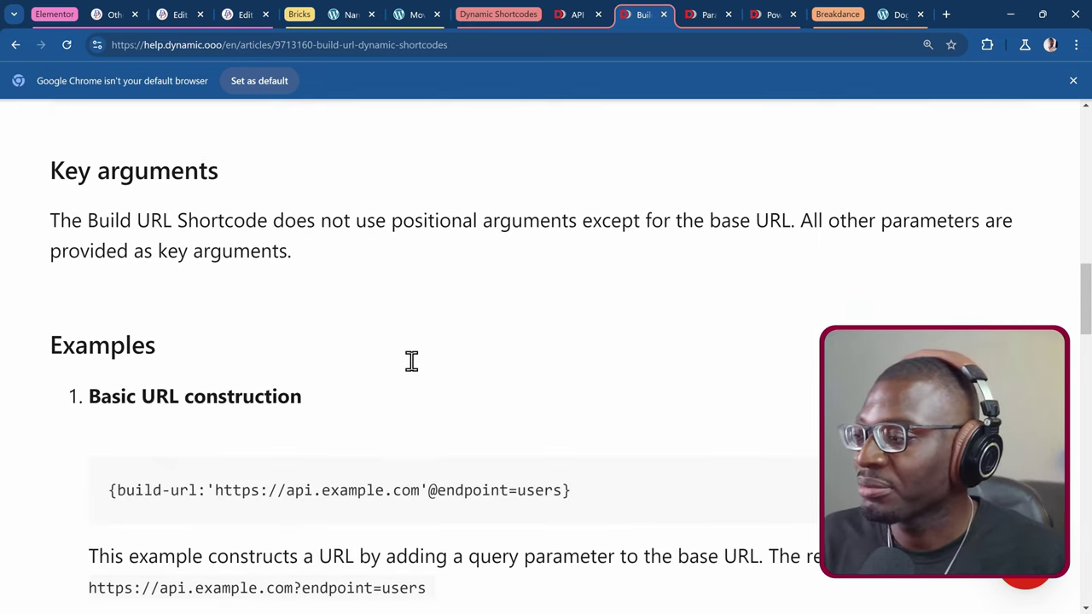
pyautogui.scroll(-4, 151, 334)
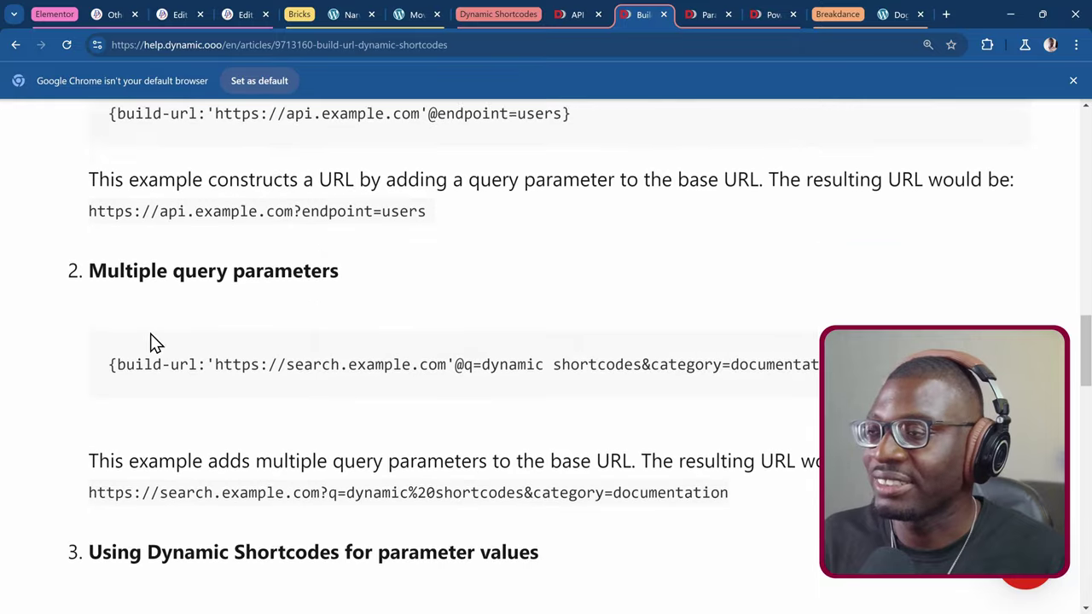
# - Return to the start of the Build URL article and reread its syntax and key arguments
pyautogui.scroll(16, 151, 333)
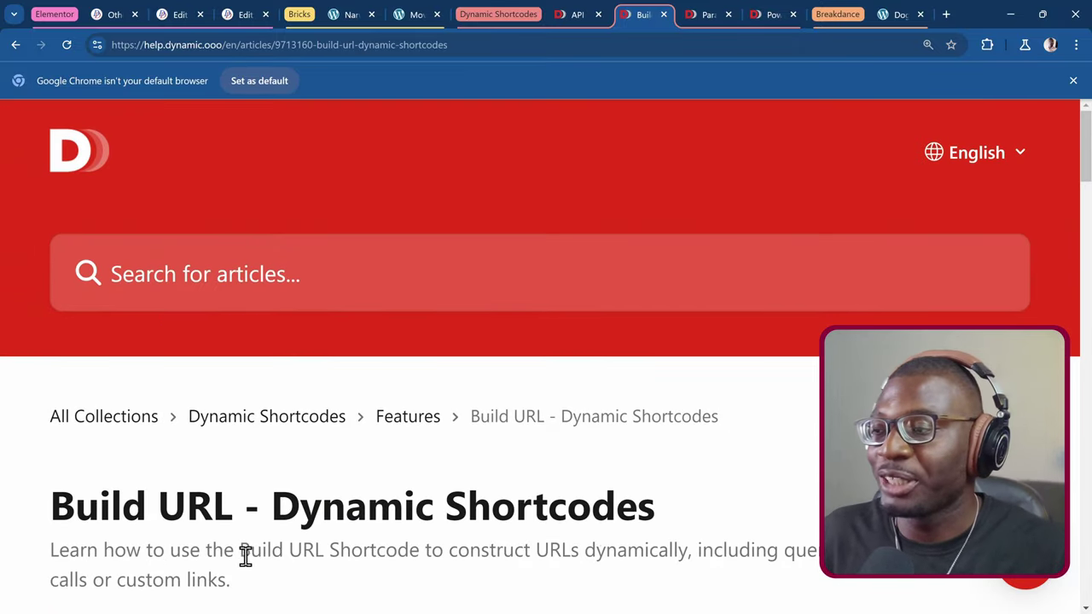
pyautogui.scroll(-9, 248, 555)
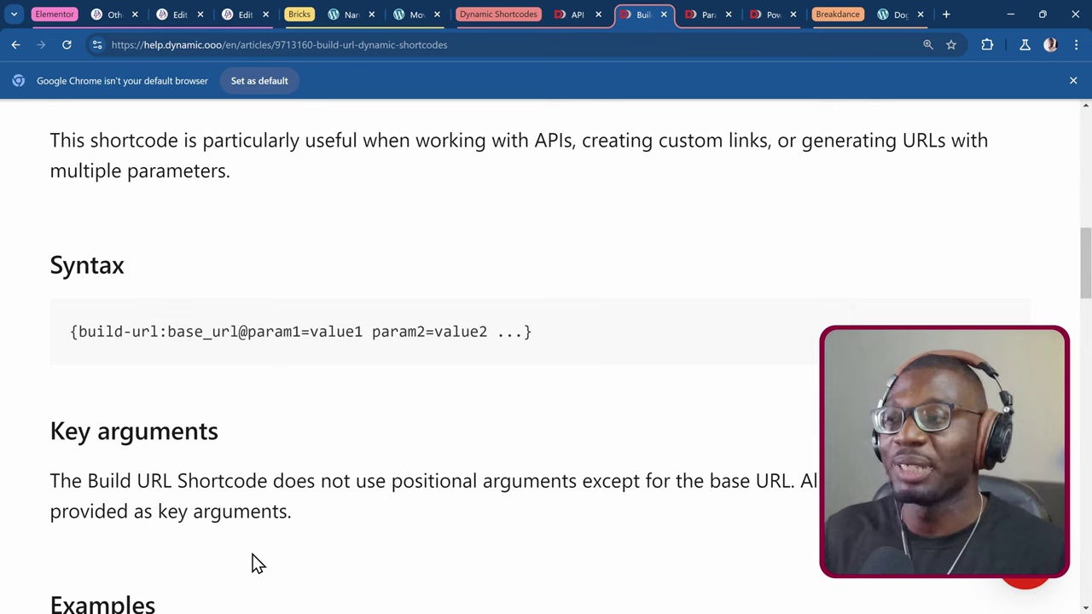
pyautogui.scroll(-2, 251, 558)
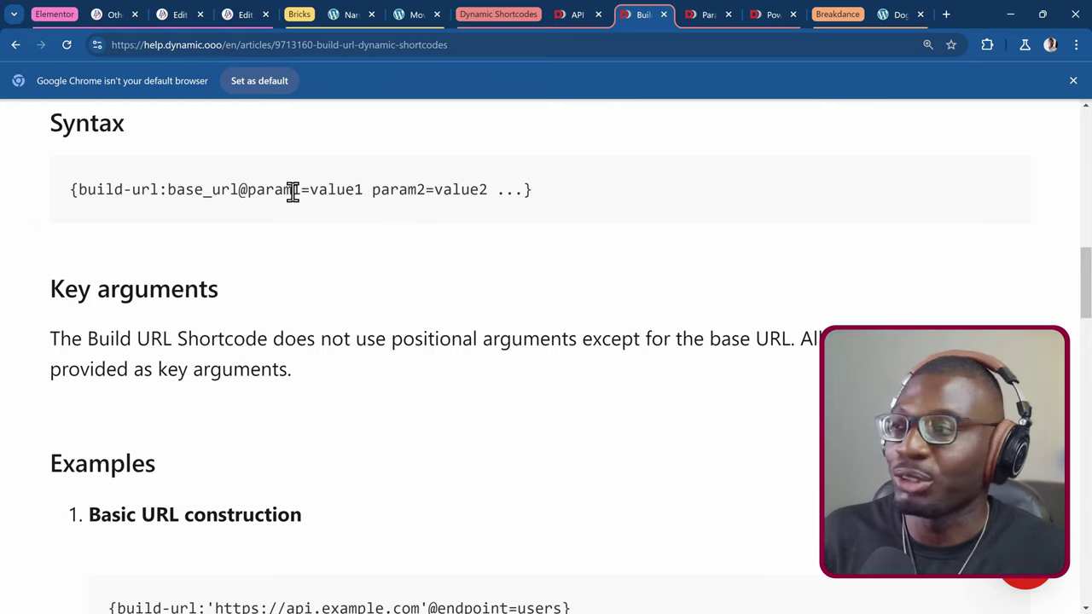
pyautogui.scroll(-1, 321, 224)
pyautogui.scroll(4, 322, 226)
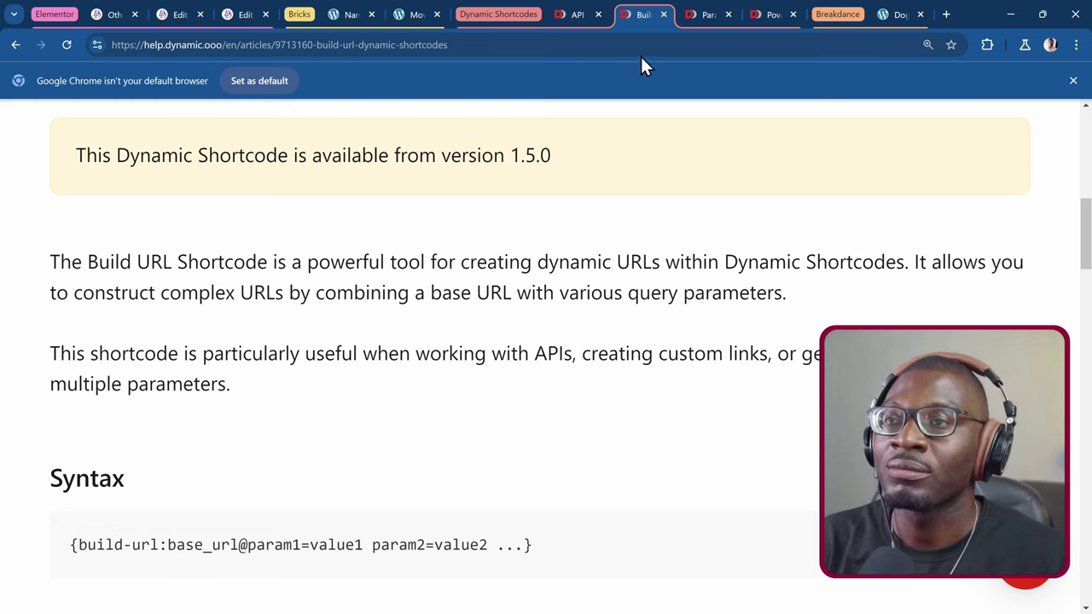
# - Open the Parameter - Dynamic Shortcodes article, and view the movie title form and Deadpool & Wolverine details on the Bricks movie page
pyautogui.click(700, 17)
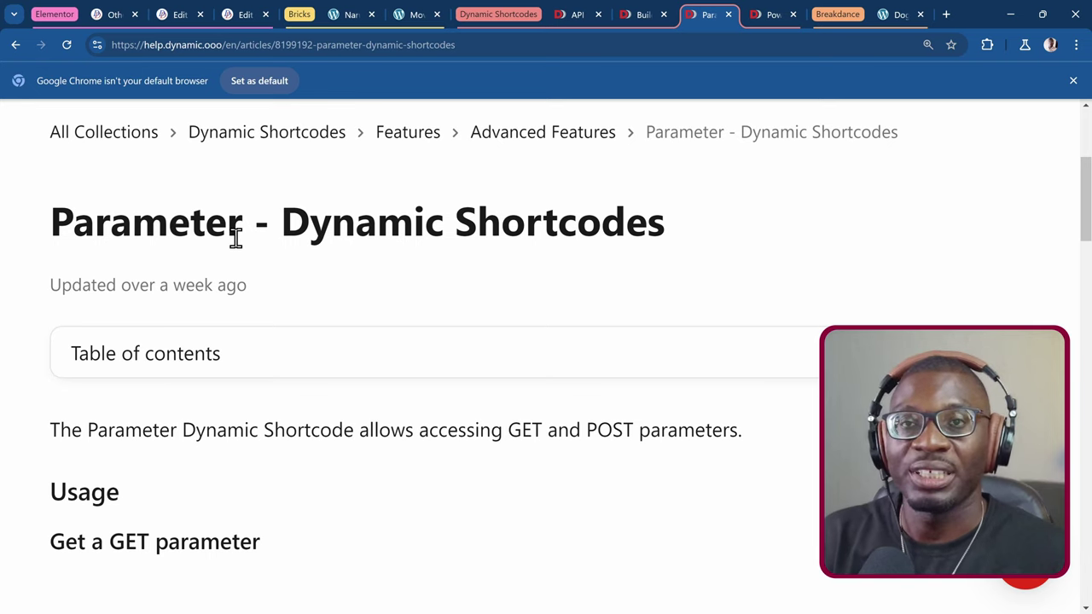
pyautogui.click(243, 15)
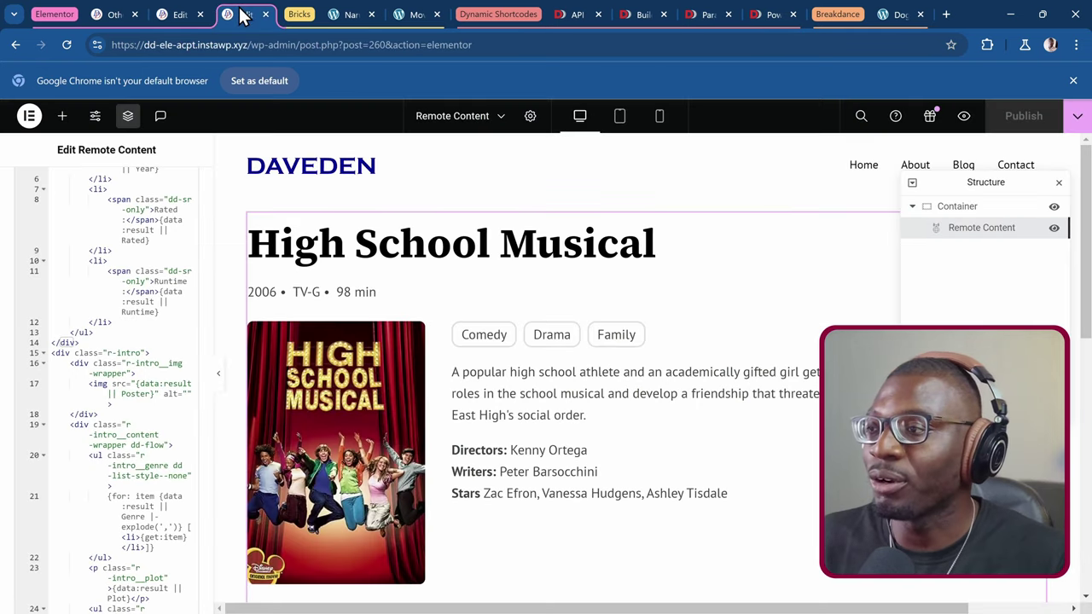
pyautogui.click(408, 14)
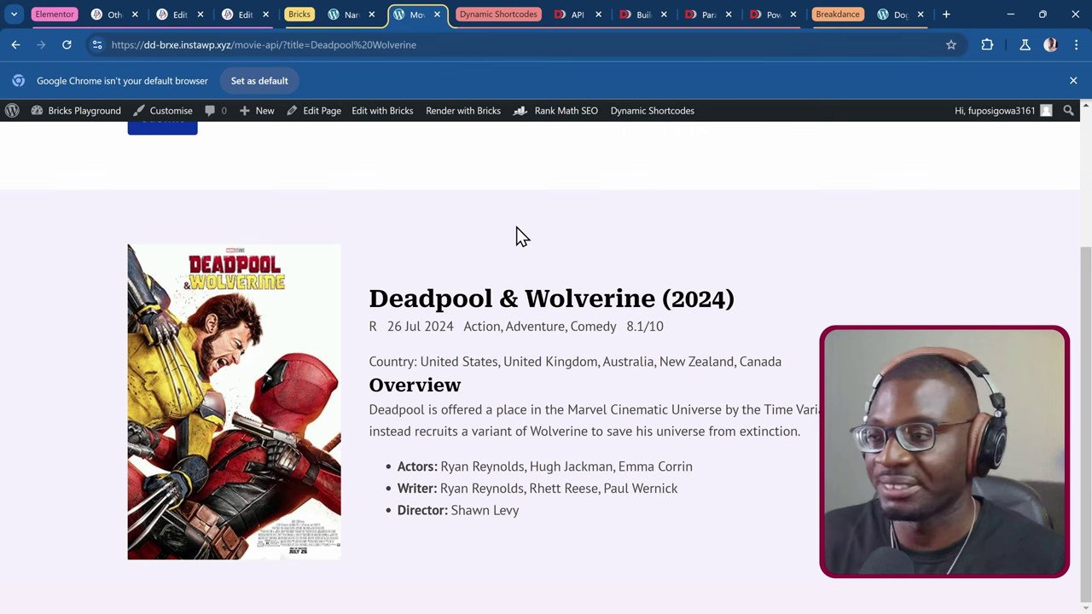
pyautogui.scroll(1, 307, 223)
pyautogui.scroll(1, 326, 246)
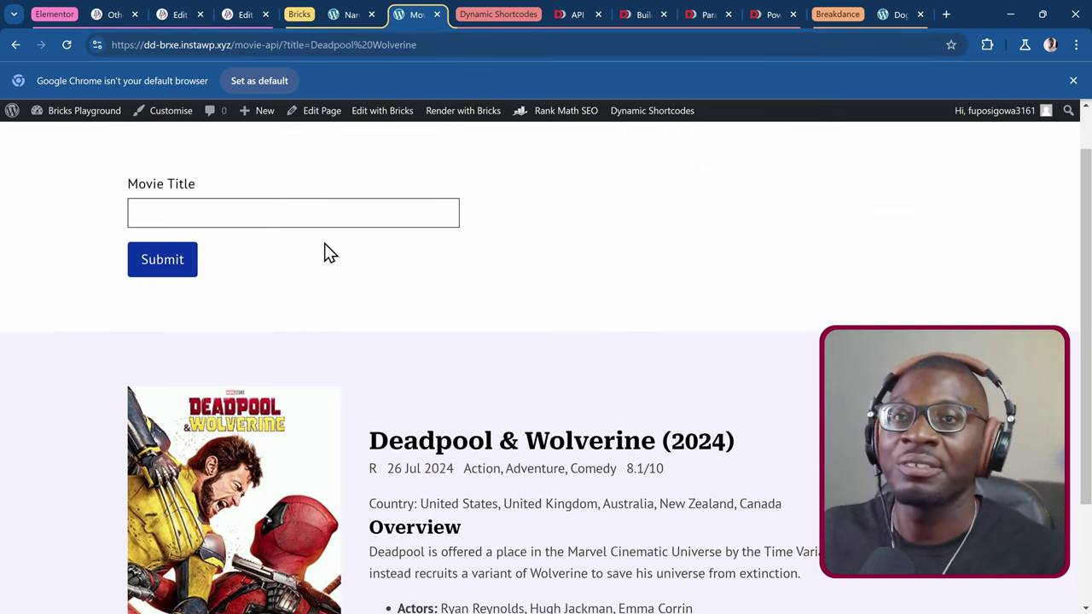
pyautogui.scroll(-2, 491, 427)
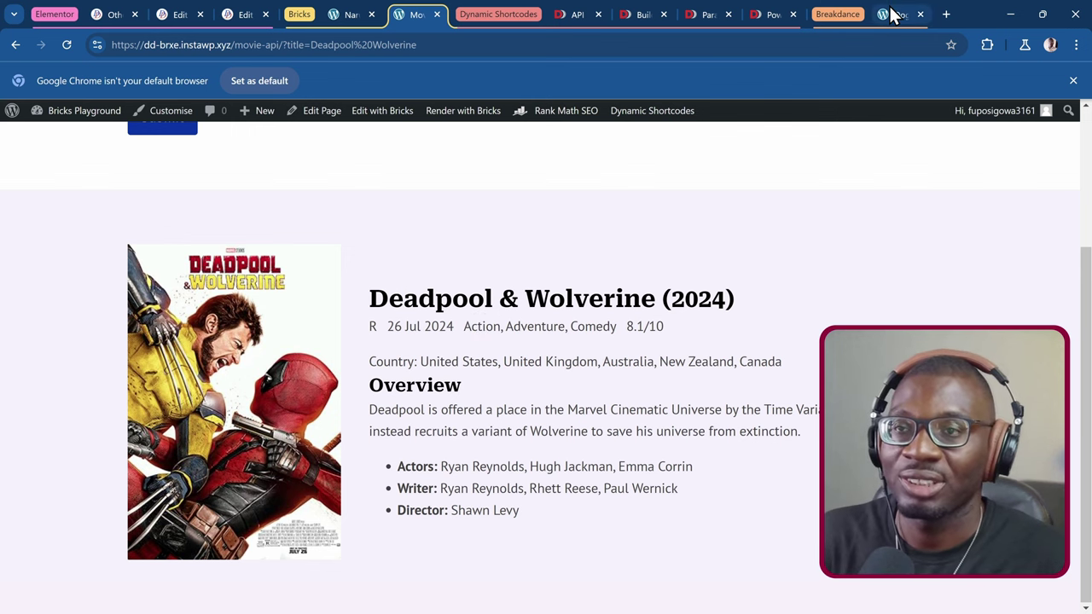
# - Return to the Parameter - Dynamic Shortcodes article and read how to get a GET parameter with param-get
pyautogui.click(690, 17)
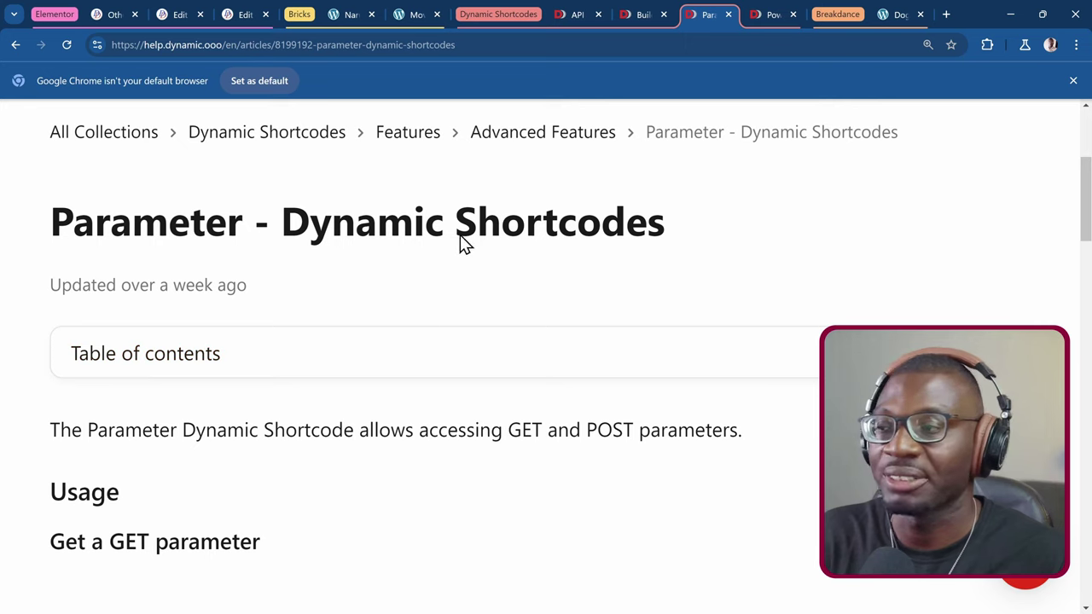
pyautogui.scroll(-2, 461, 239)
pyautogui.scroll(-2, 463, 229)
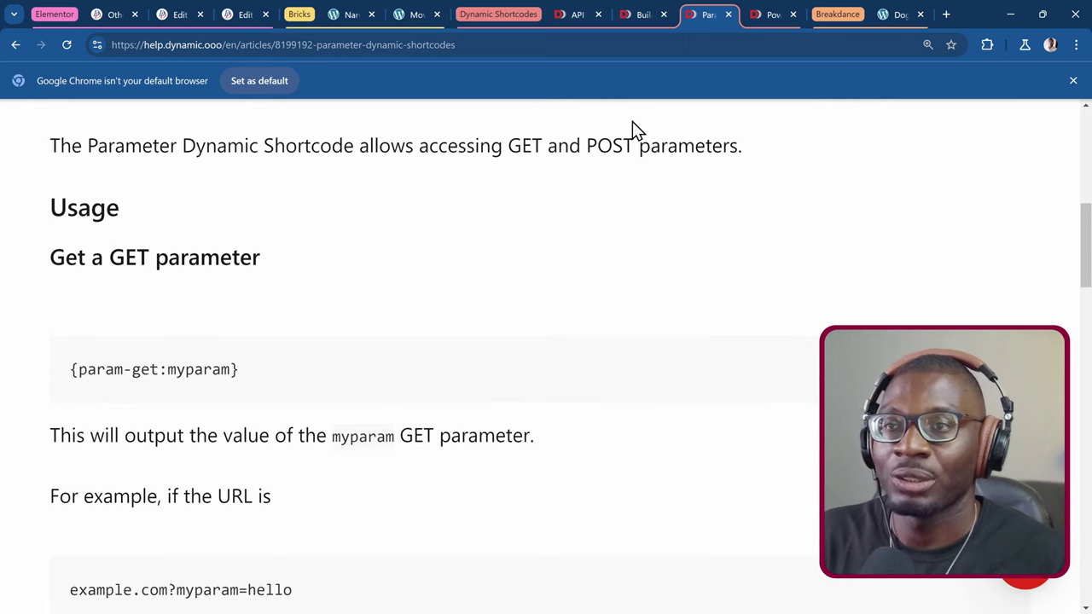
# - Switch to the Power Shortcodes article and read its use cases, the administrator note and how they work
pyautogui.click(770, 19)
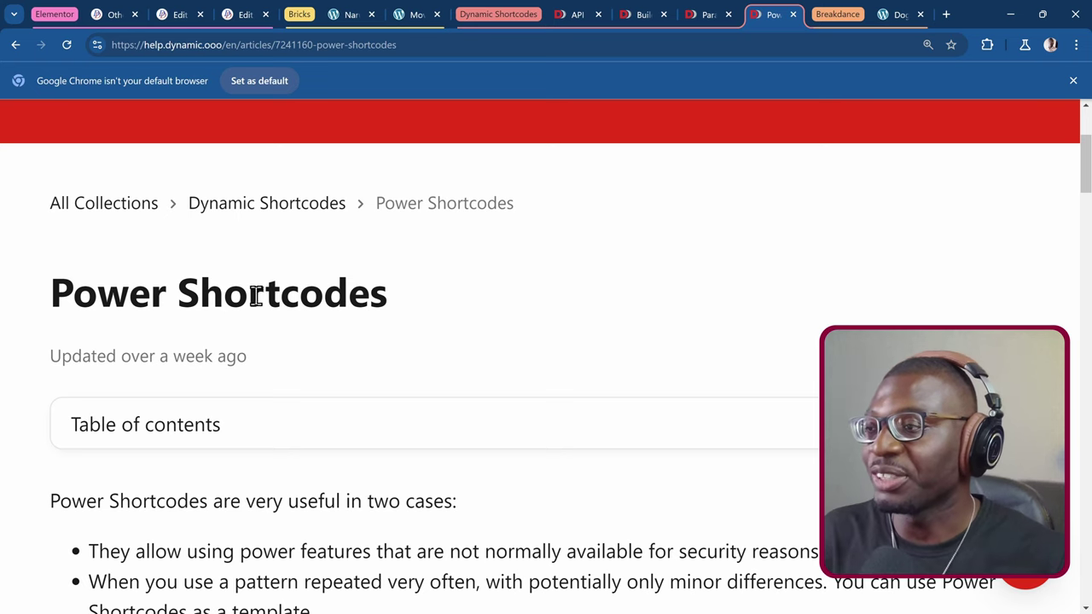
pyautogui.scroll(-5, 265, 297)
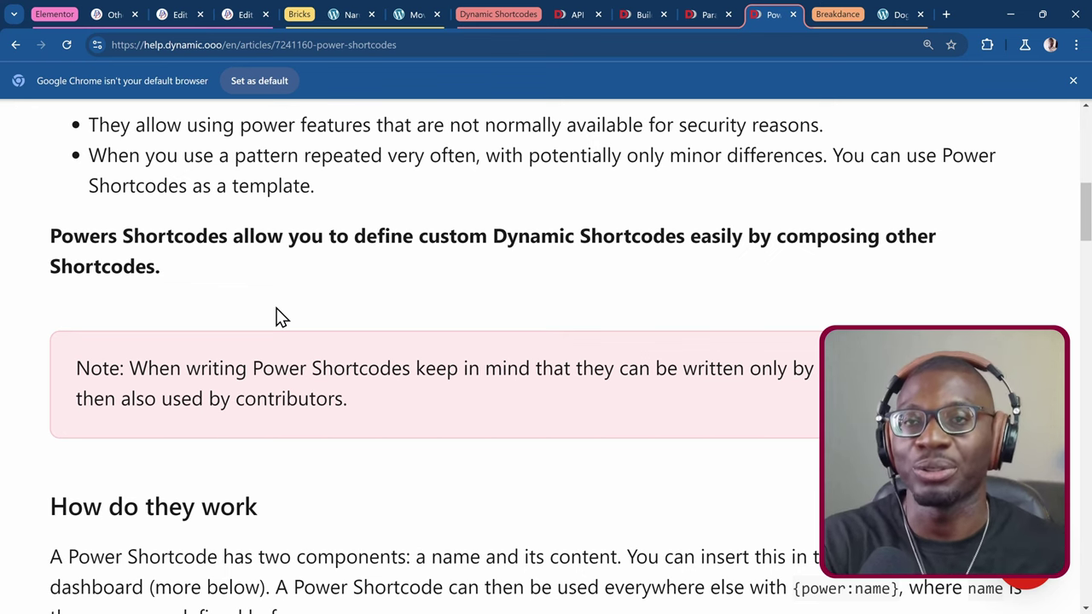
pyautogui.scroll(-1, 171, 329)
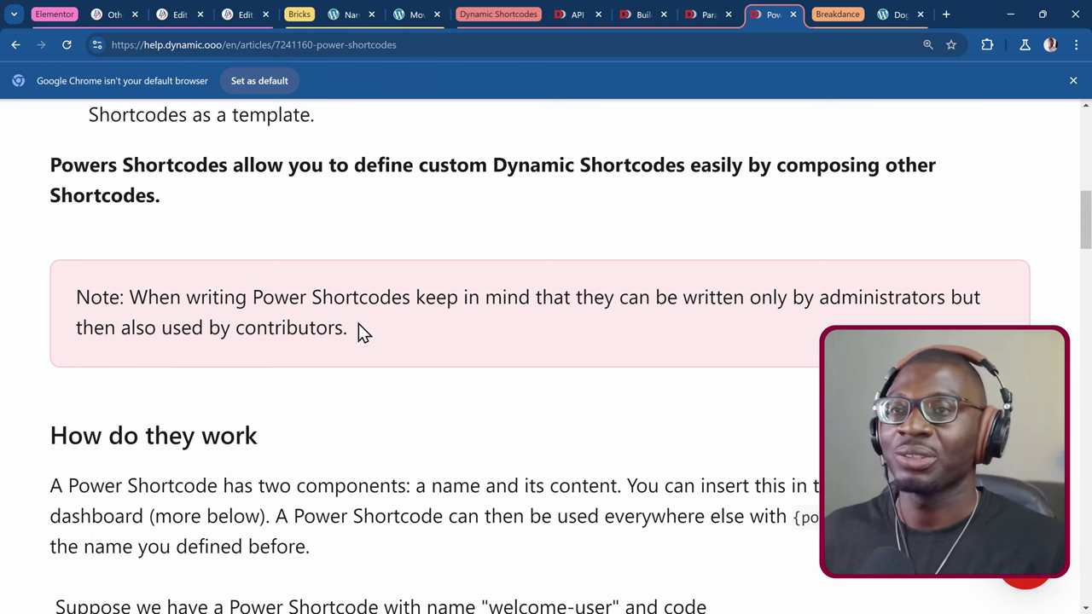
pyautogui.scroll(1, 358, 324)
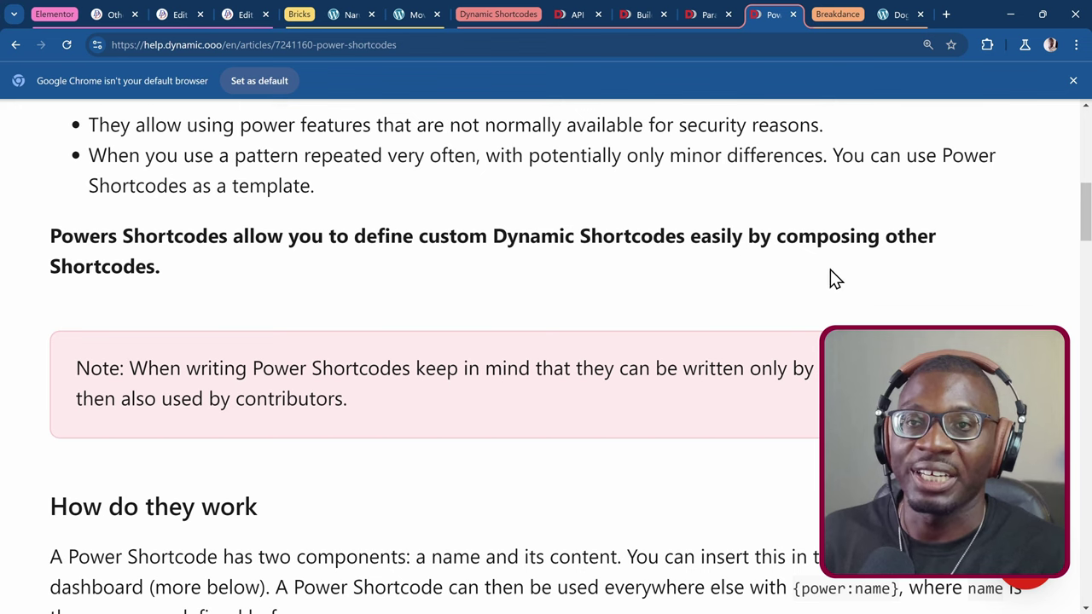
# - View the Breakdance Dog Gallery API page and open the Dog API documentation at dog.ceo/dog-api/documentation/breed in a new tab
pyautogui.click(898, 17)
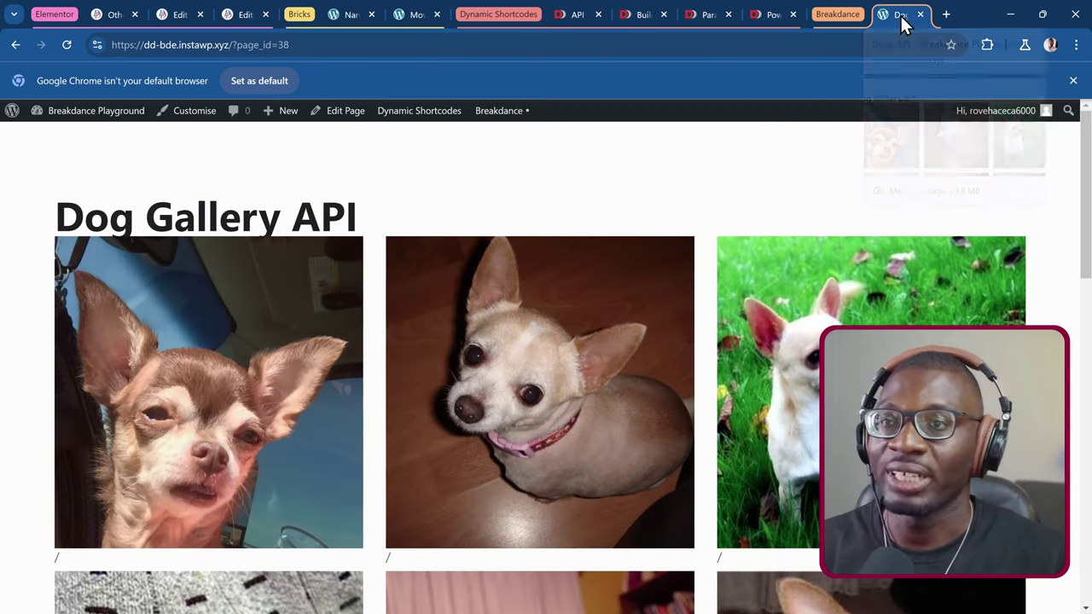
pyautogui.click(589, 47)
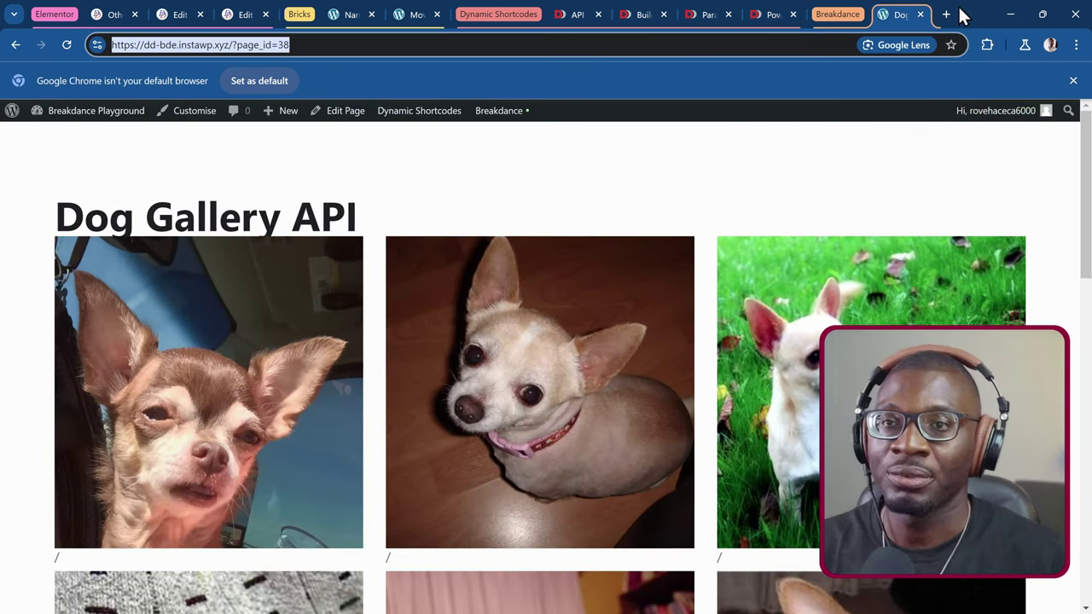
pyautogui.click(947, 15)
pyautogui.click(563, 45)
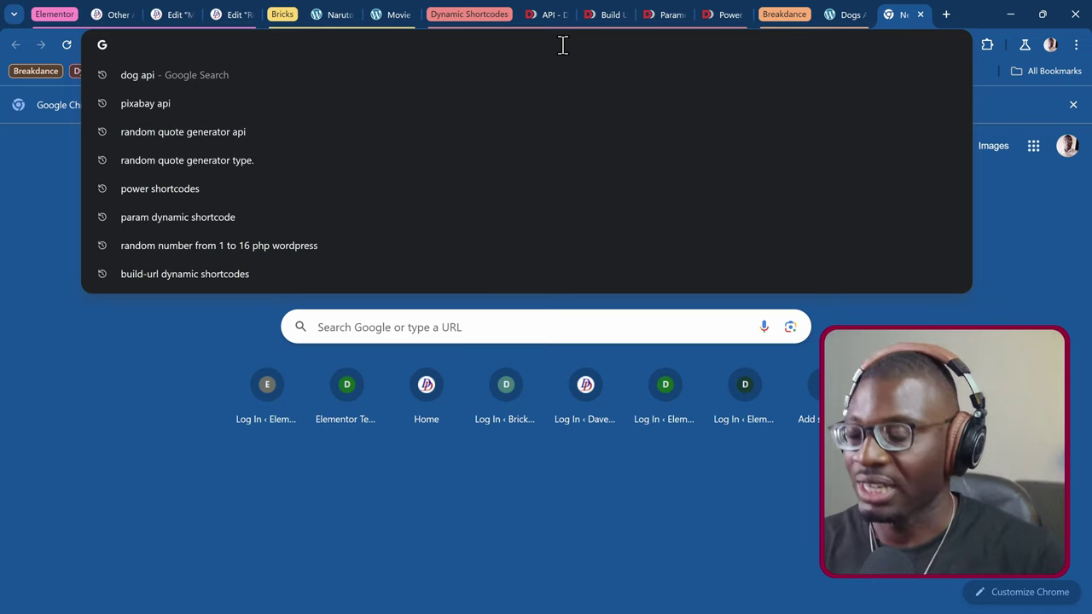
pyautogui.write('dog')
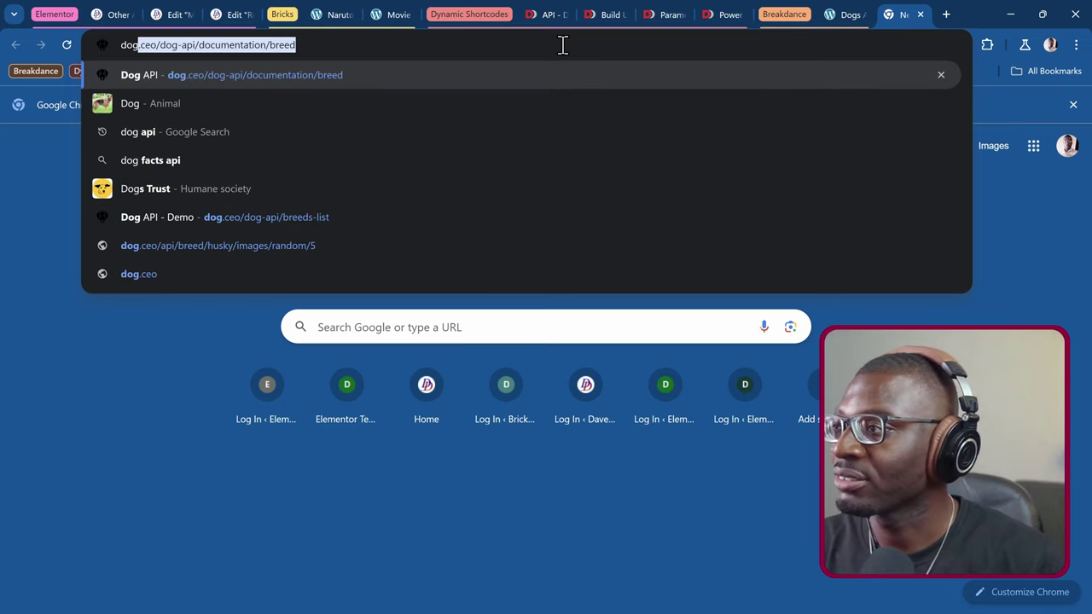
pyautogui.press('BackSpace')
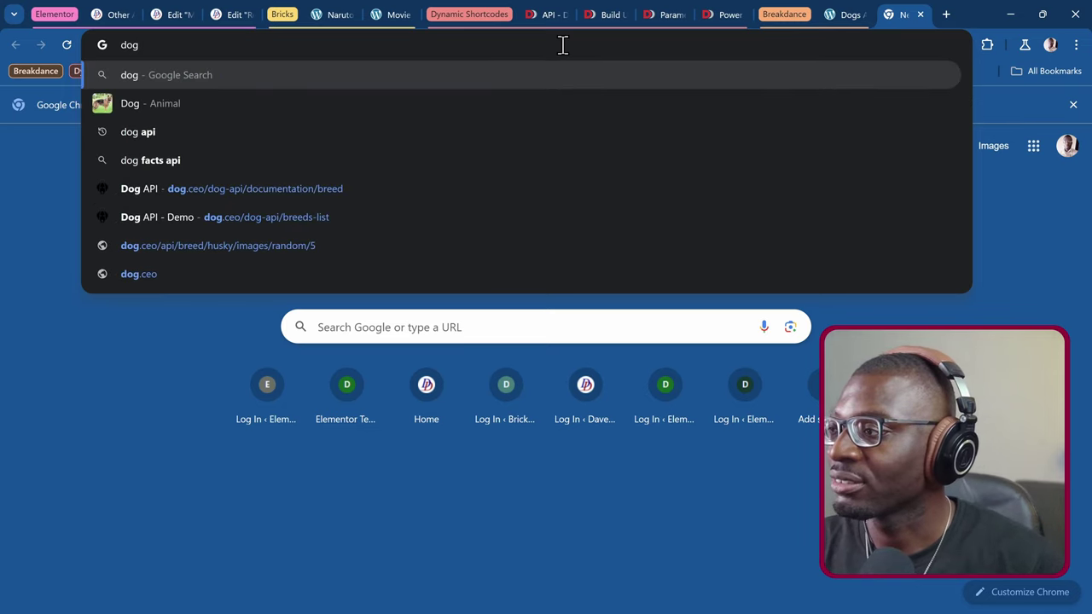
pyautogui.press('Down')
pyautogui.press('Down')
pyautogui.press('Down')
pyautogui.press('Down')
pyautogui.press('Return')
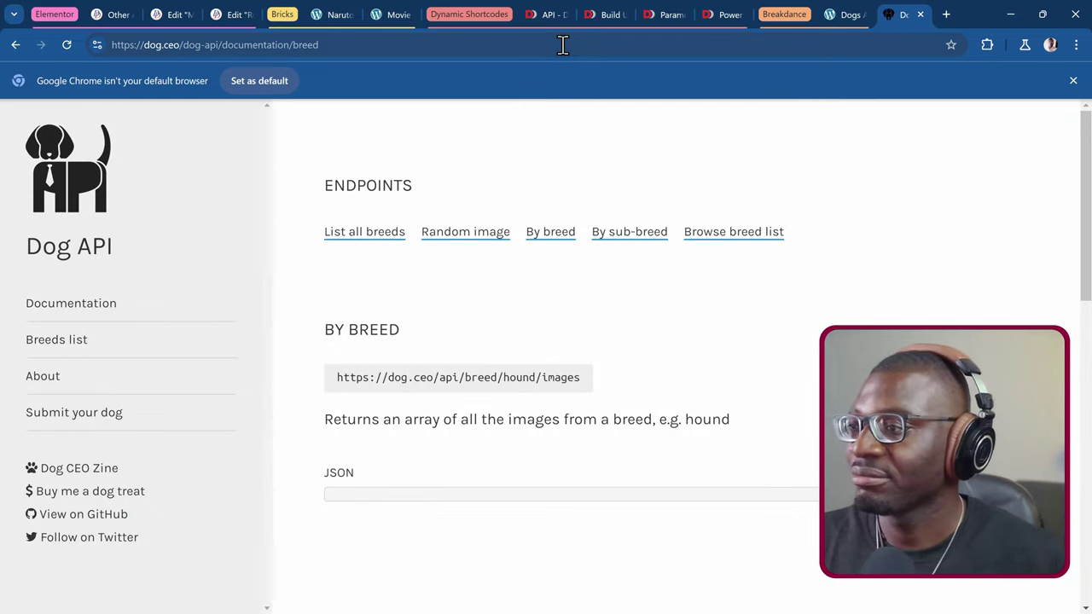
# - Examine the Dog API's By Breed endpoint and scan its JSON array of hound image URLs
pyautogui.scroll(-3, 499, 264)
pyautogui.scroll(2, 499, 264)
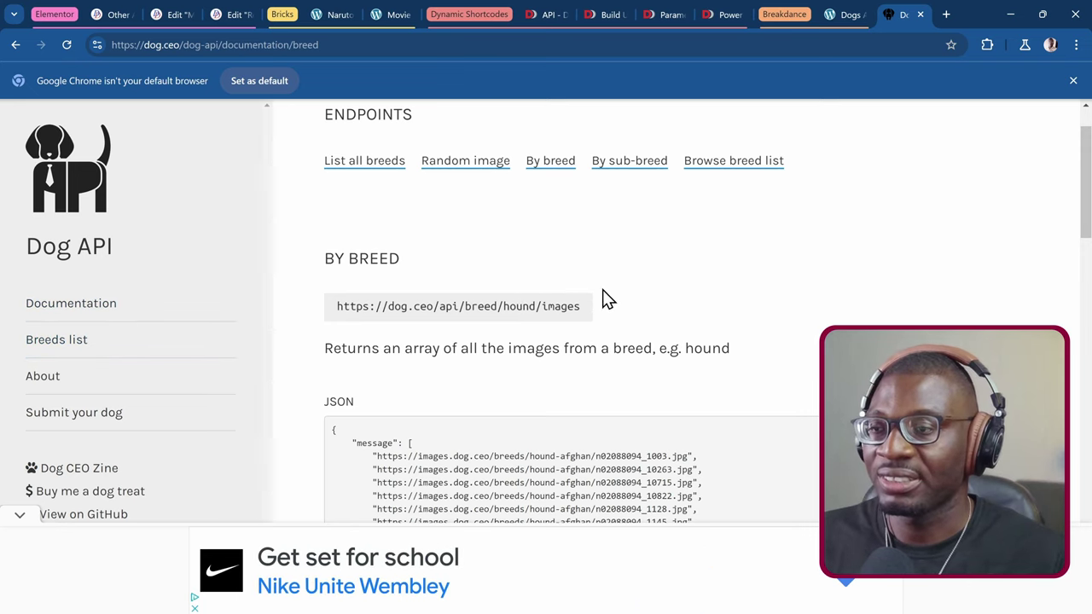
pyautogui.scroll(-5, 592, 316)
pyautogui.scroll(3, 592, 316)
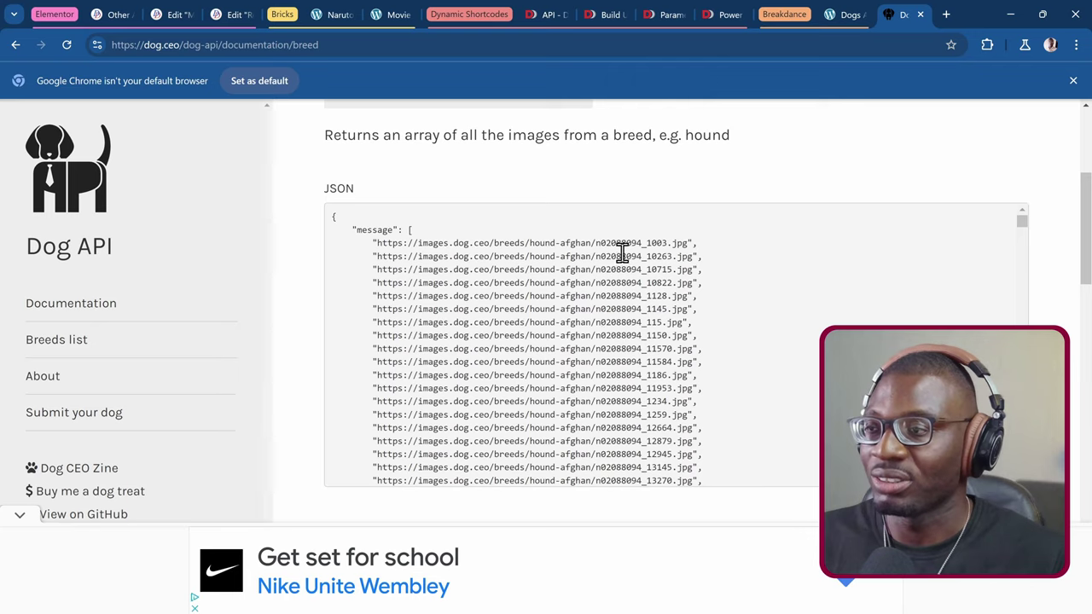
pyautogui.scroll(-20, 617, 296)
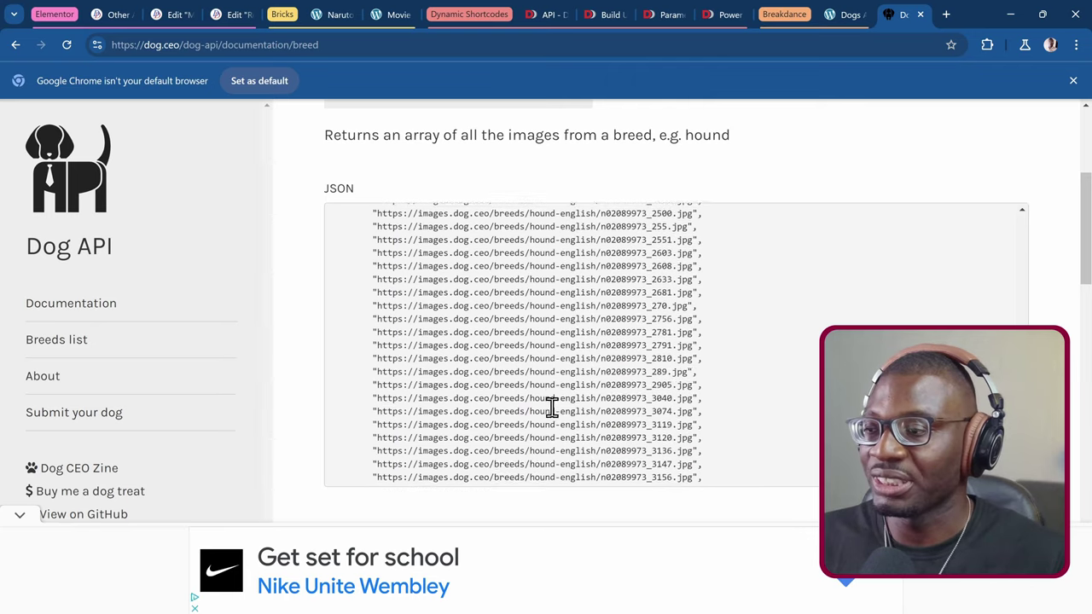
# - Find the Random Image From a Breed Collection endpoint, view its JSON response and select its URL
pyautogui.scroll(-7, 309, 359)
pyautogui.scroll(1, 309, 359)
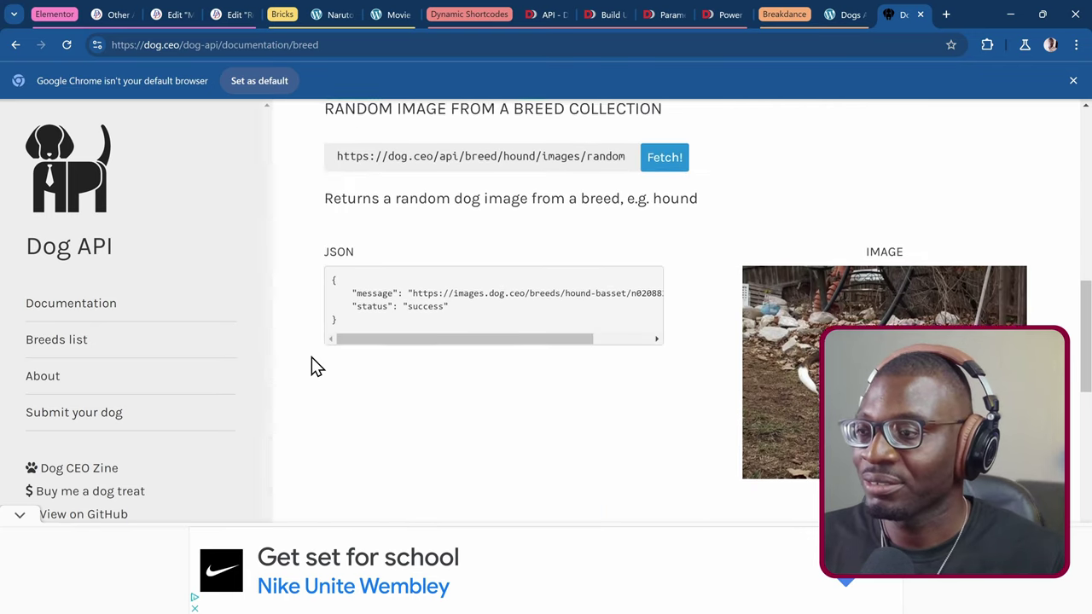
pyautogui.scroll(1, 312, 356)
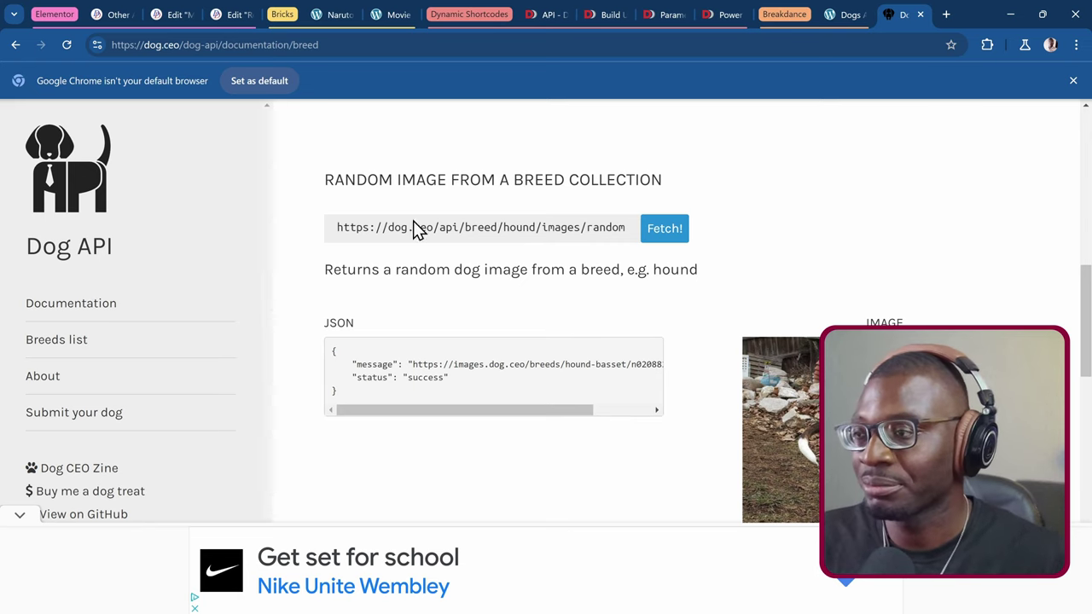
pyautogui.tripleClick(561, 227)
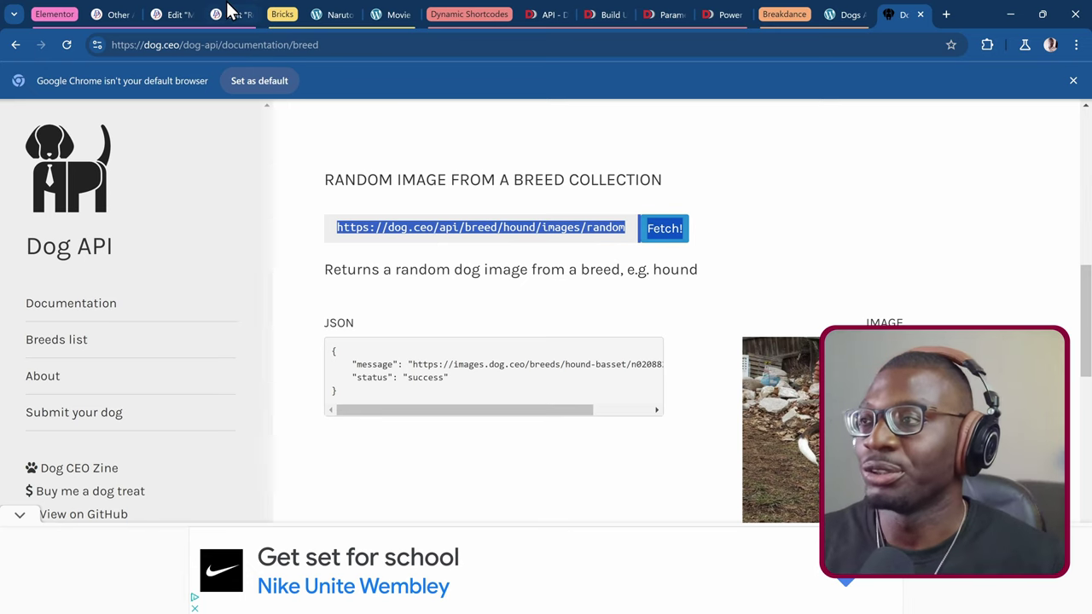
# - Return to the Movie API page in the Elementor editor and open its preview in a new tab
pyautogui.click(228, 15)
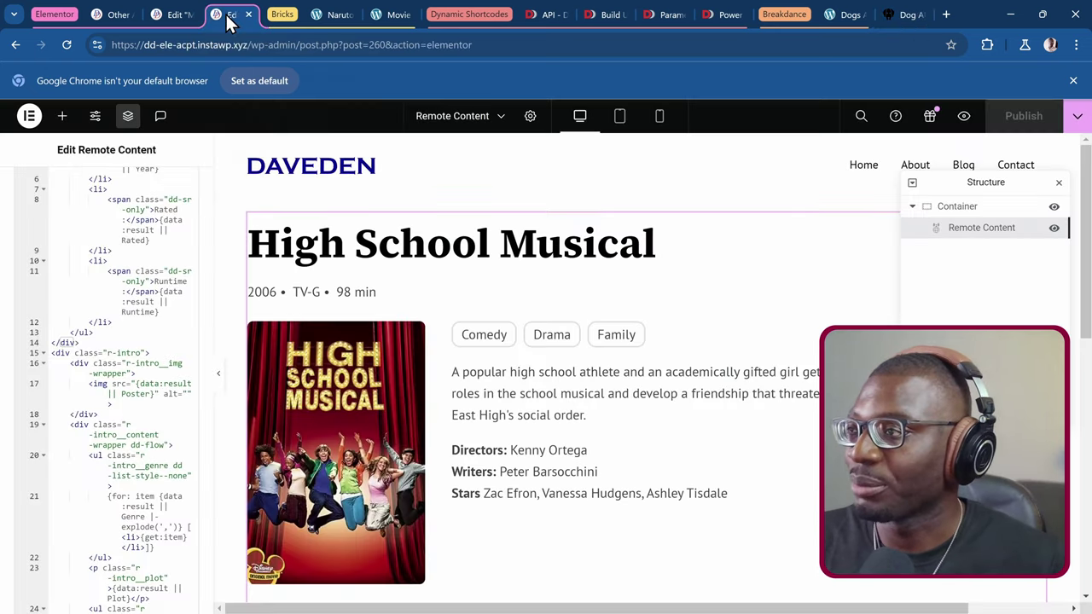
pyautogui.click(162, 15)
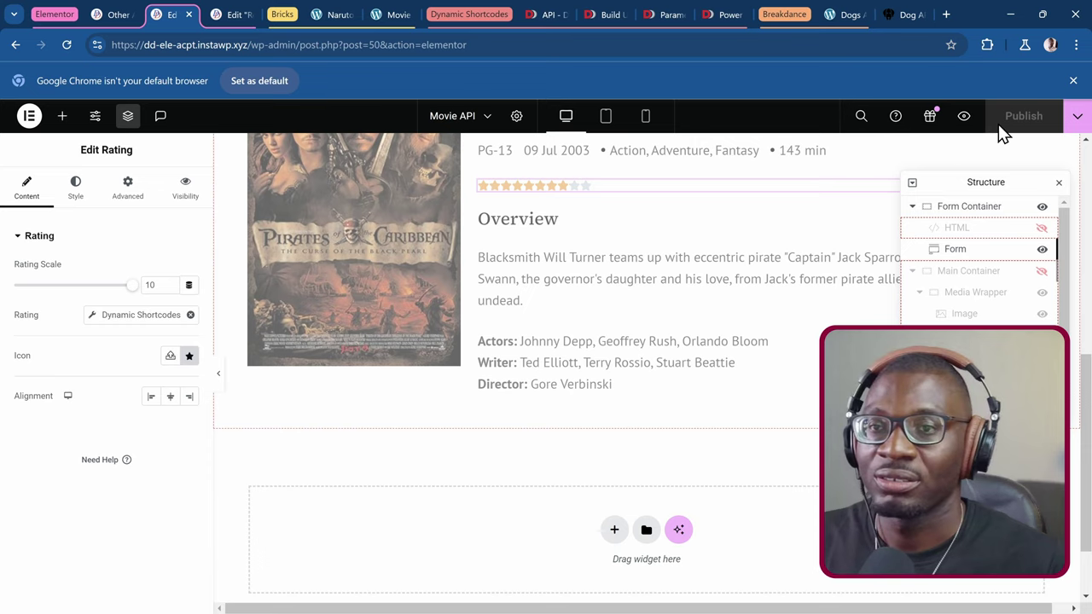
pyautogui.click(965, 118)
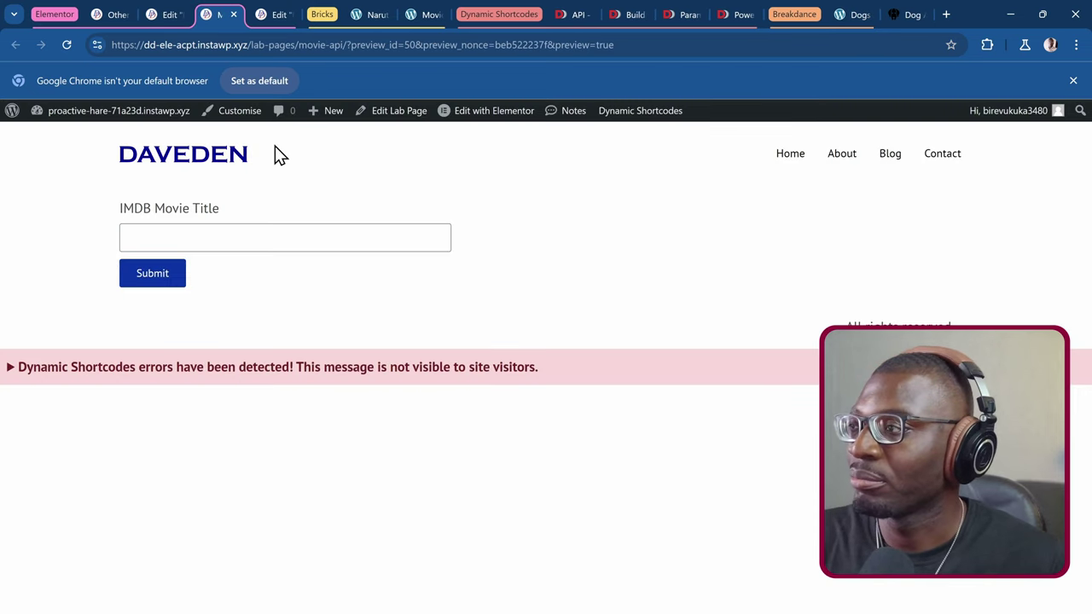
# - Go to the site's WordPress dashboard and open the Dynamic Shortcodes settings
pyautogui.click(158, 111)
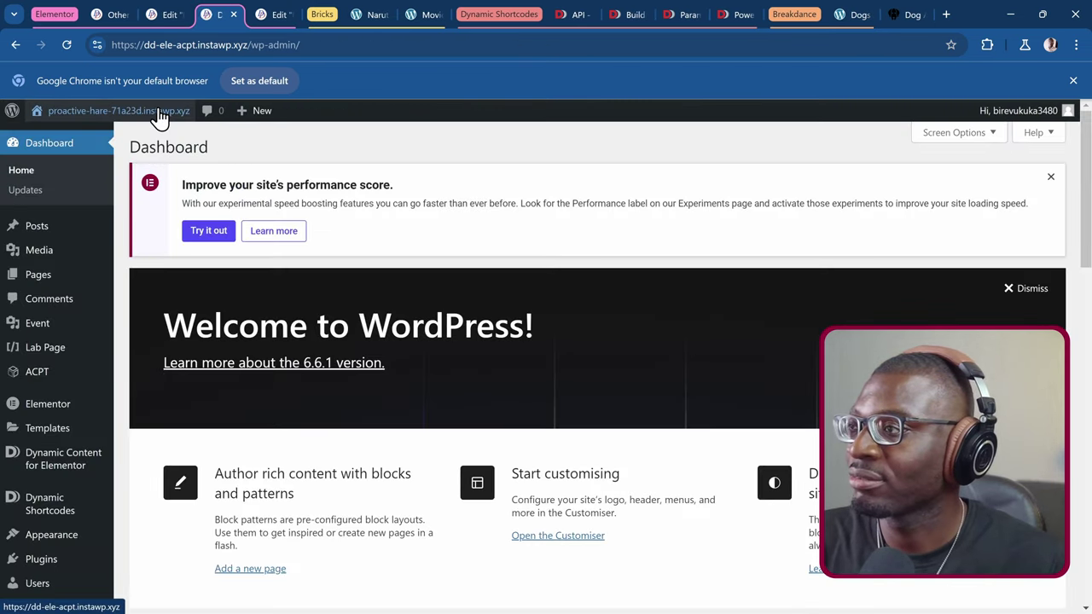
pyautogui.scroll(-5, 76, 315)
pyautogui.moveTo(49, 333)
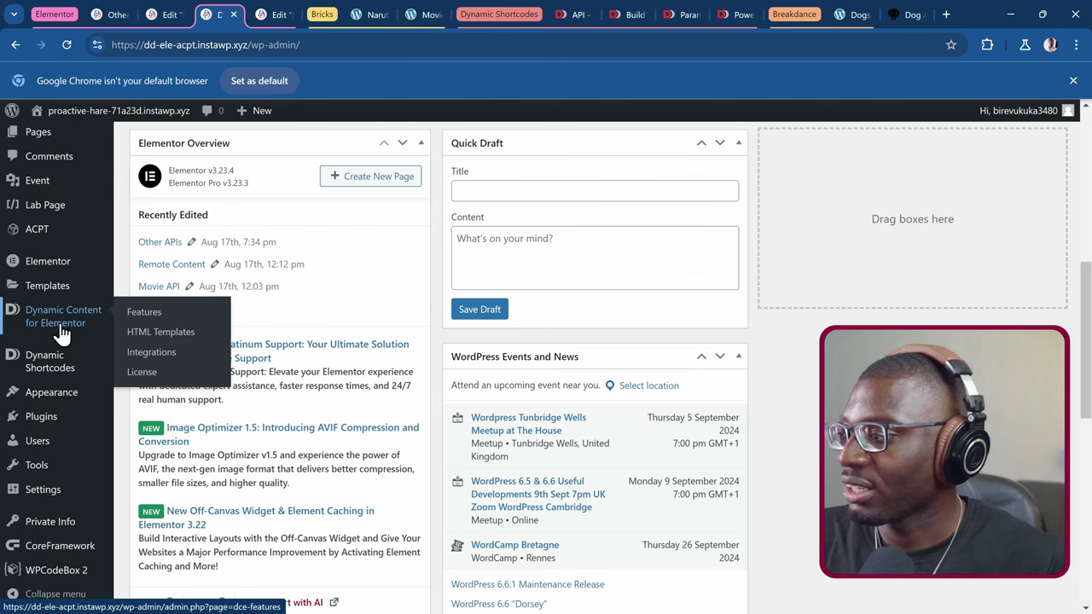
pyautogui.moveTo(47, 360)
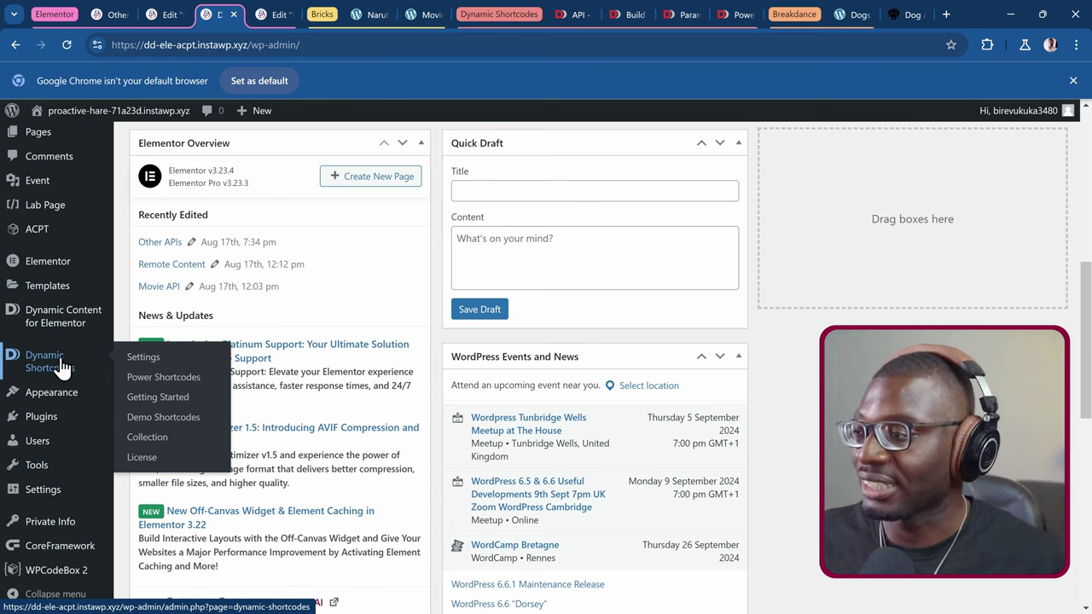
pyautogui.click(152, 360)
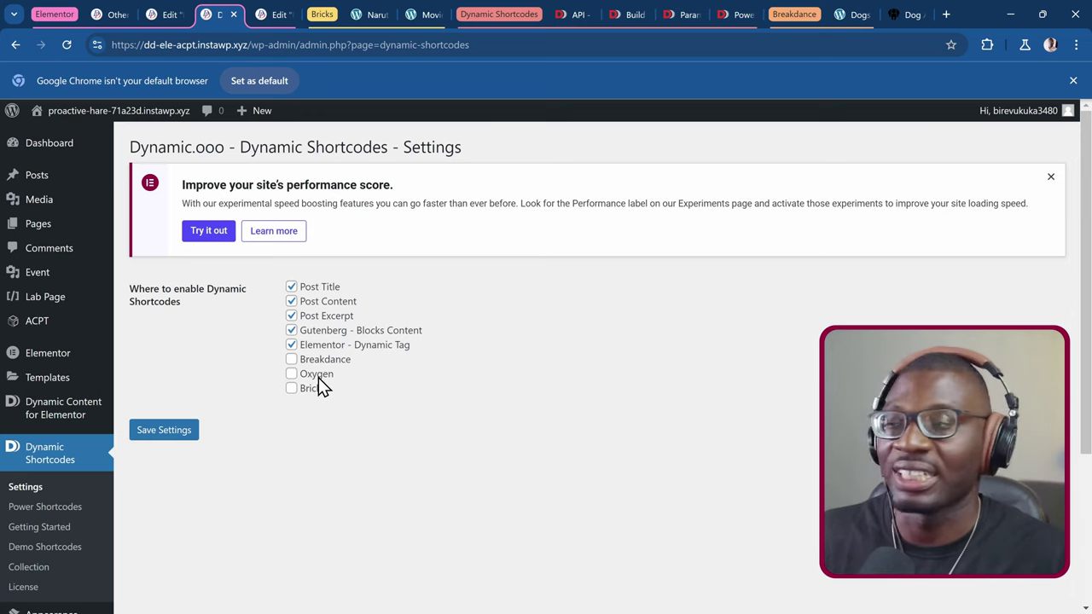
# - Open the Power Shortcodes page and look through the existing shortcodes down to movie-url
pyautogui.scroll(-3, 57, 418)
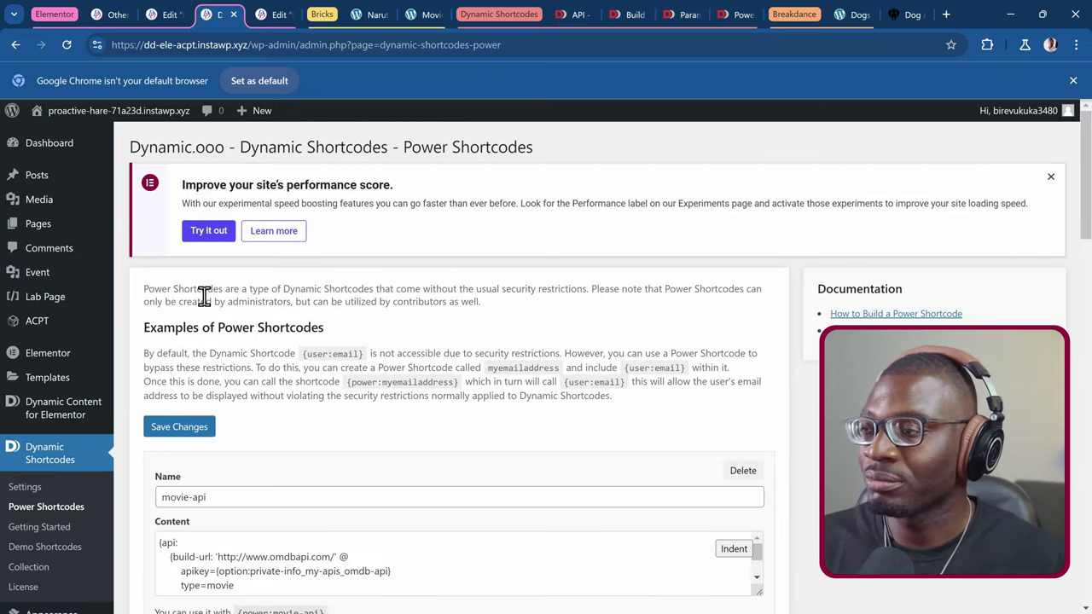
pyautogui.scroll(-8, 373, 329)
pyautogui.scroll(-15, 370, 326)
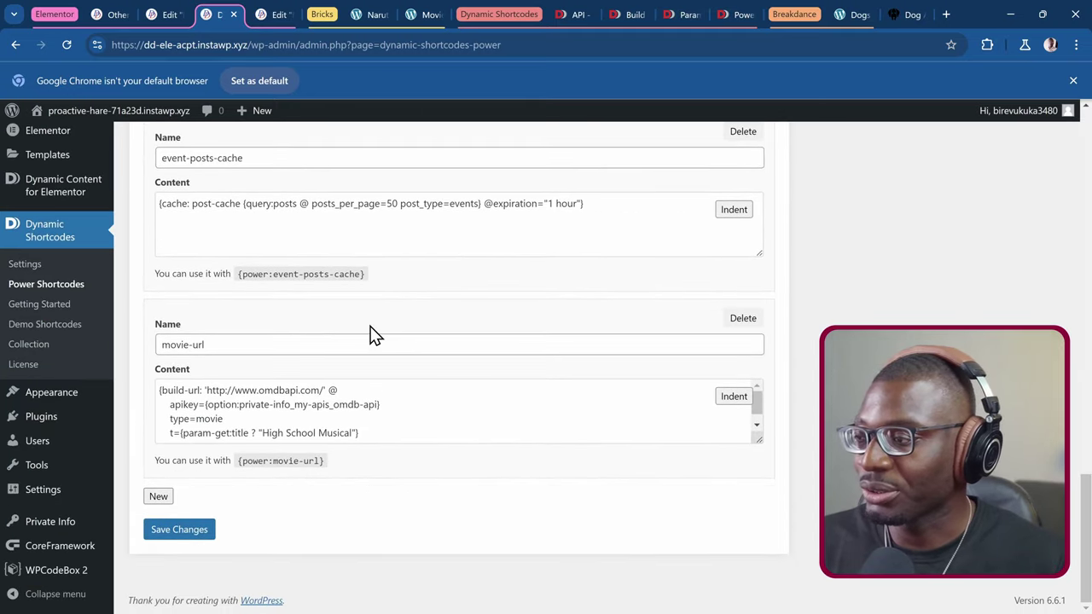
pyautogui.scroll(1, 209, 299)
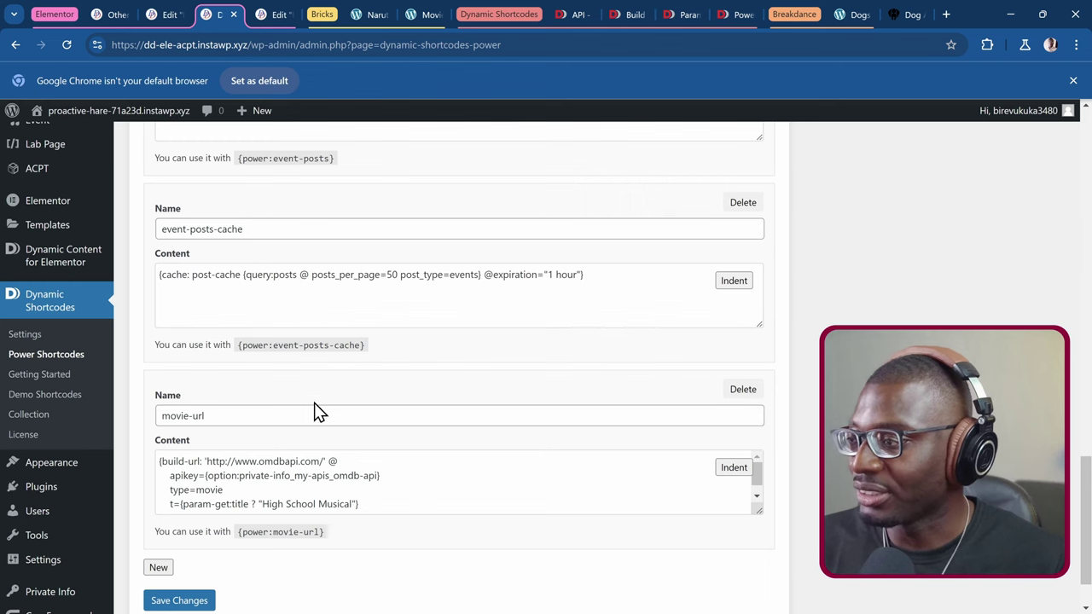
pyautogui.scroll(-1, 313, 409)
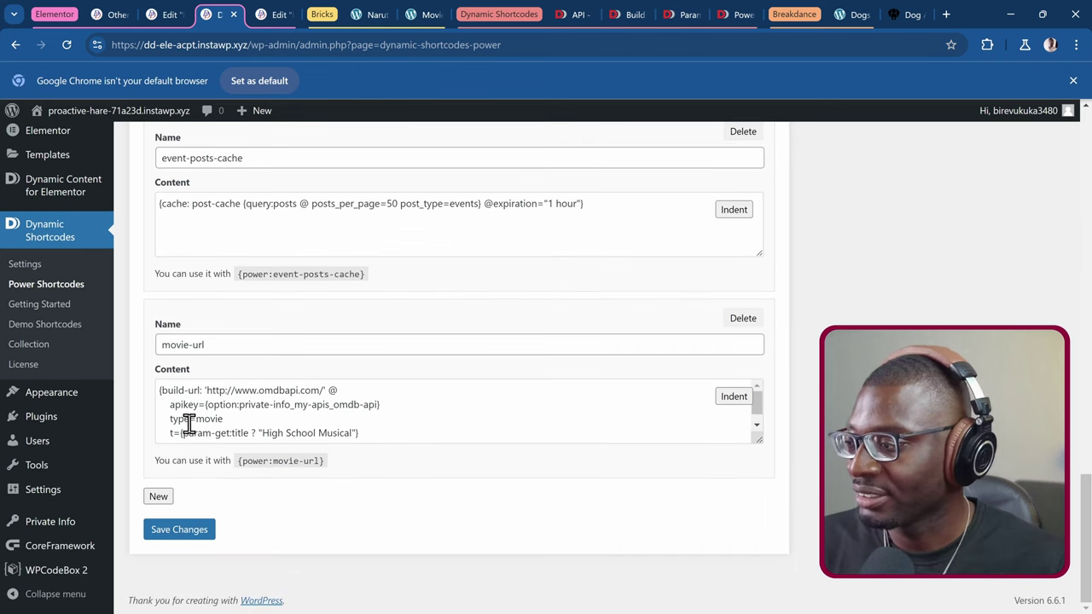
# - Add a new Power Shortcode after movie-url and name it dog-api2
pyautogui.click(158, 496)
pyautogui.scroll(-2, 419, 449)
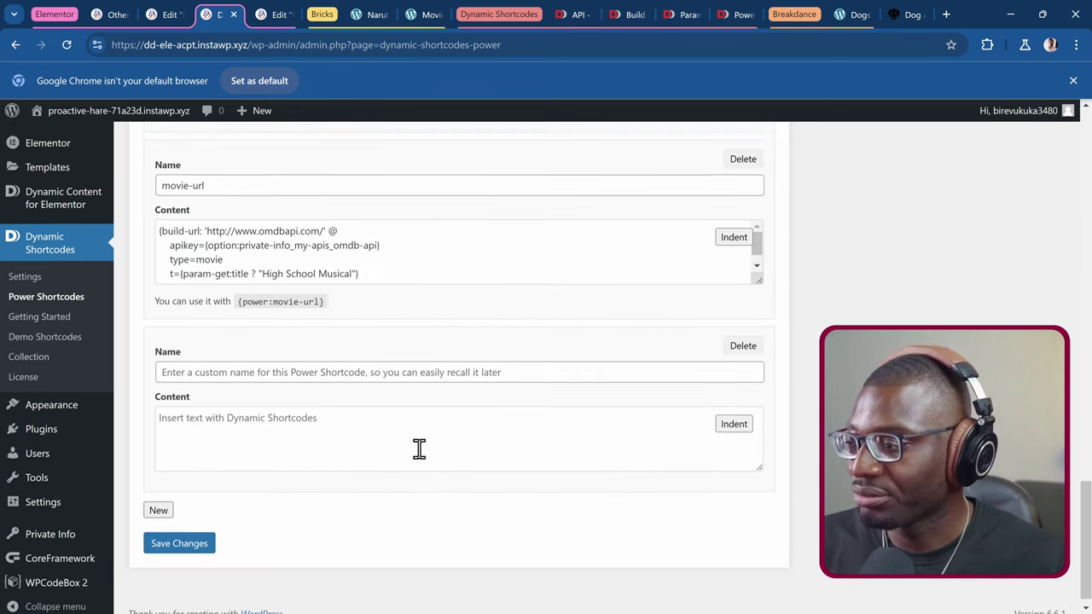
pyautogui.scroll(1, 309, 426)
pyautogui.click(310, 429)
pyautogui.scroll(-1, 410, 419)
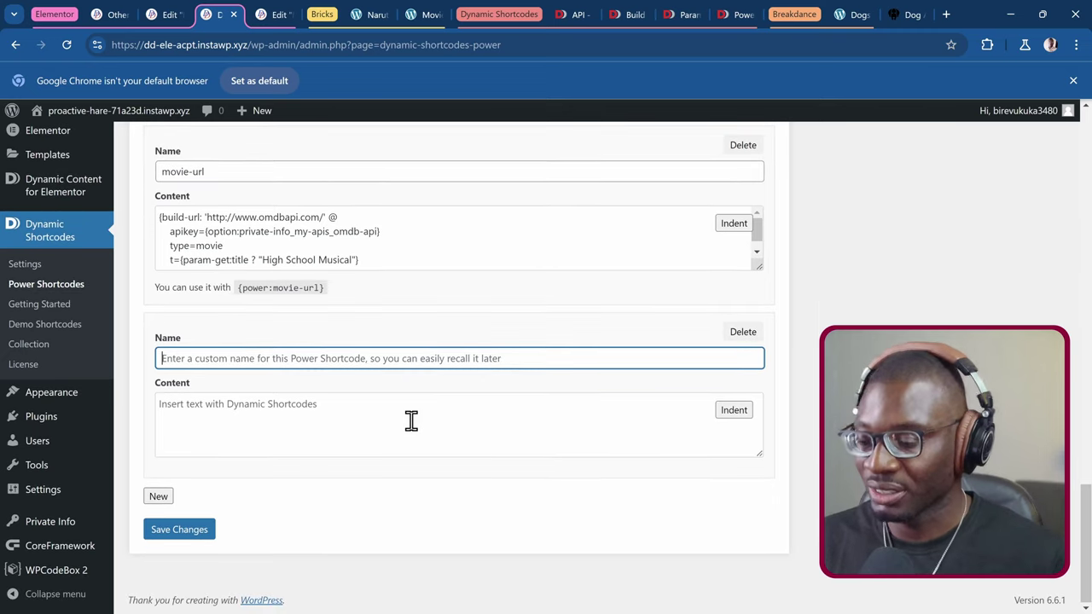
pyautogui.write('dog-api2')
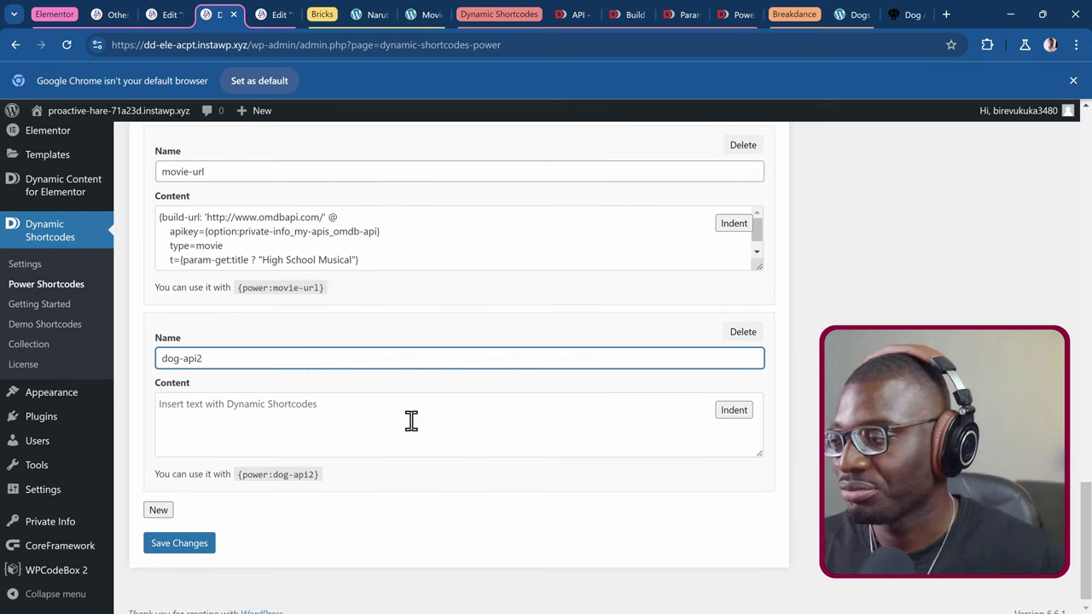
# - Check the basic syntax in the API - Dynamic Shortcodes documentation and return to the dog-api2 shortcode's content
pyautogui.click(250, 429)
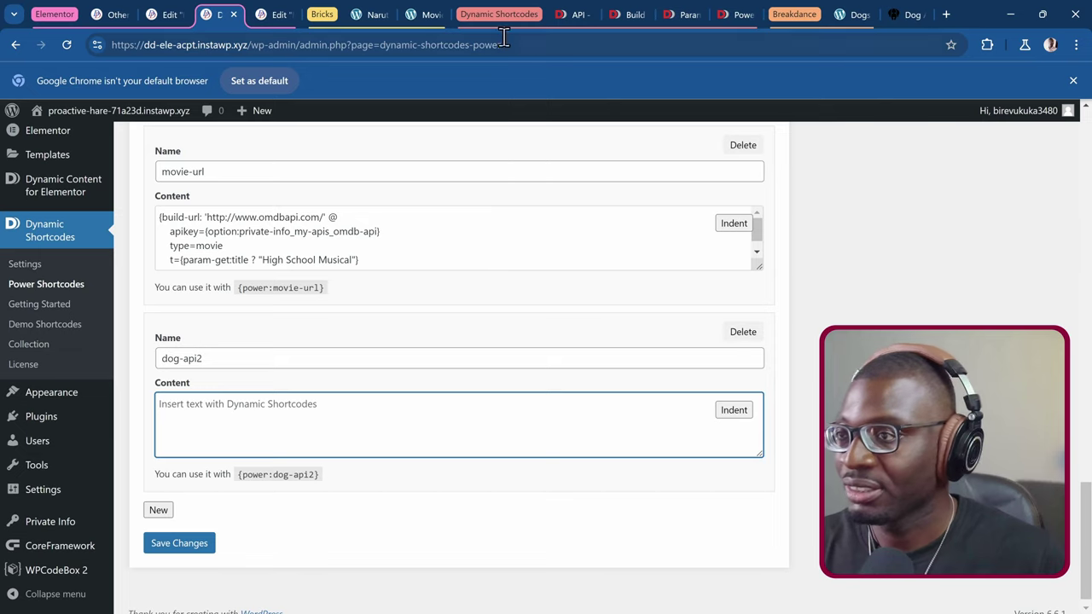
pyautogui.click(565, 18)
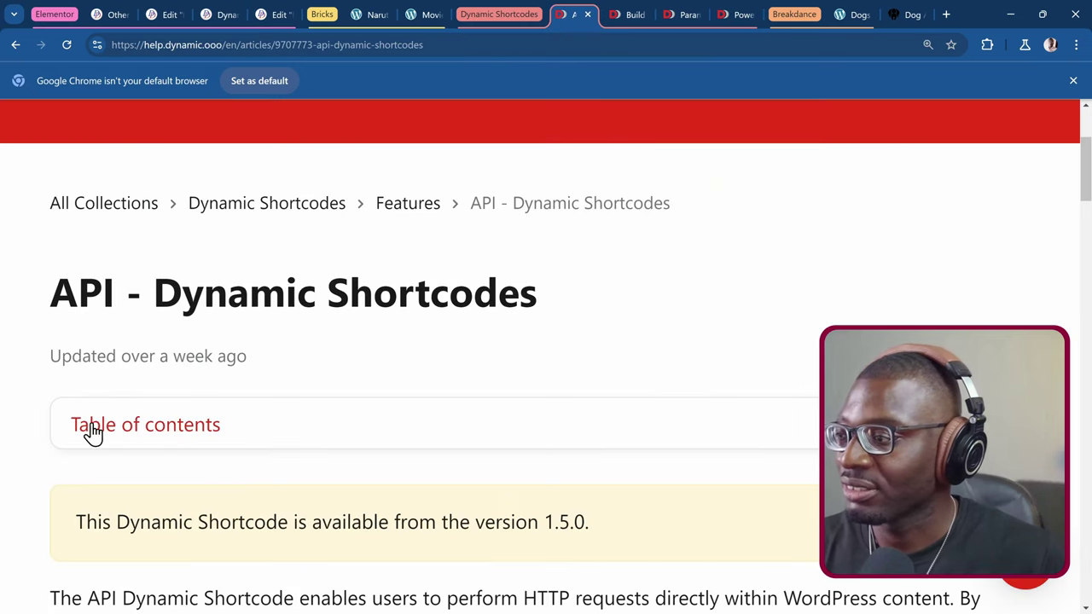
pyautogui.scroll(3, 156, 474)
pyautogui.scroll(-5, 156, 473)
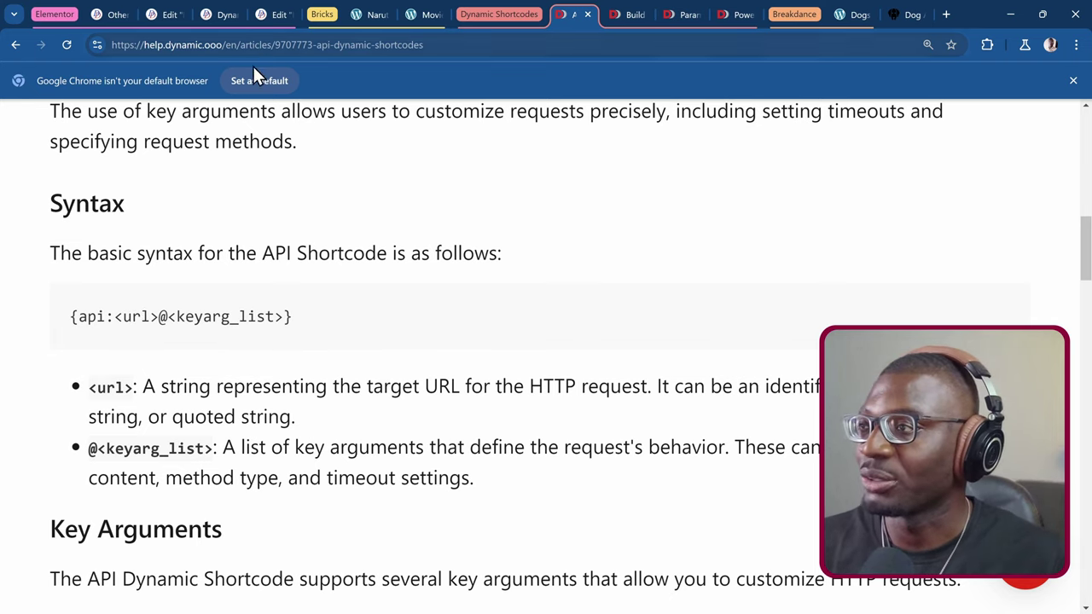
pyautogui.click(219, 17)
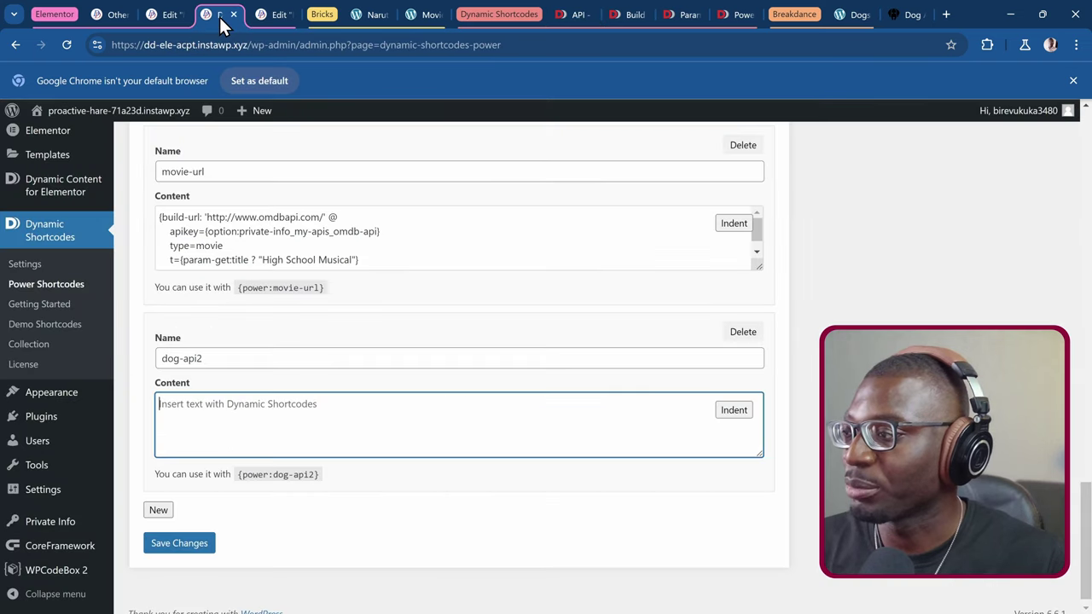
pyautogui.hotkey('ctrl', '+')
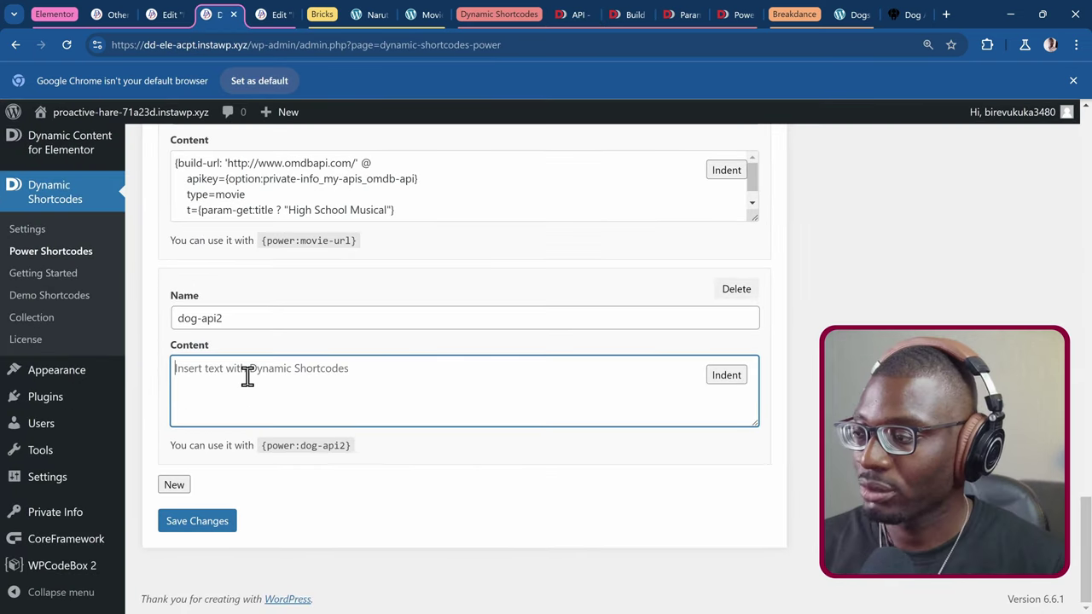
pyautogui.write('{}')
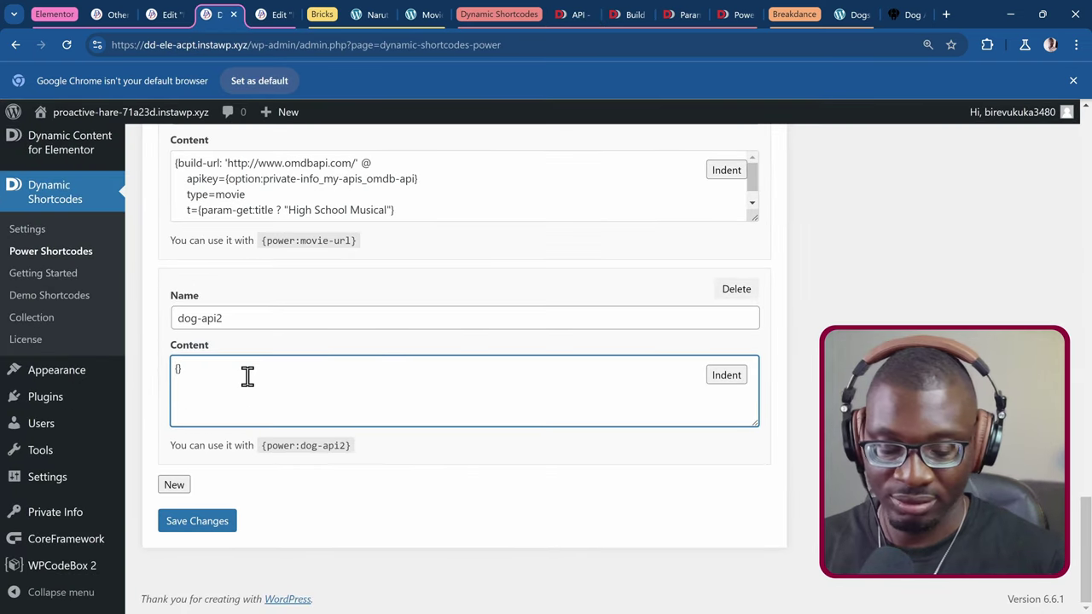
pyautogui.hotkey('ctrl', '+')
pyautogui.hotkey('ctrl', '+')
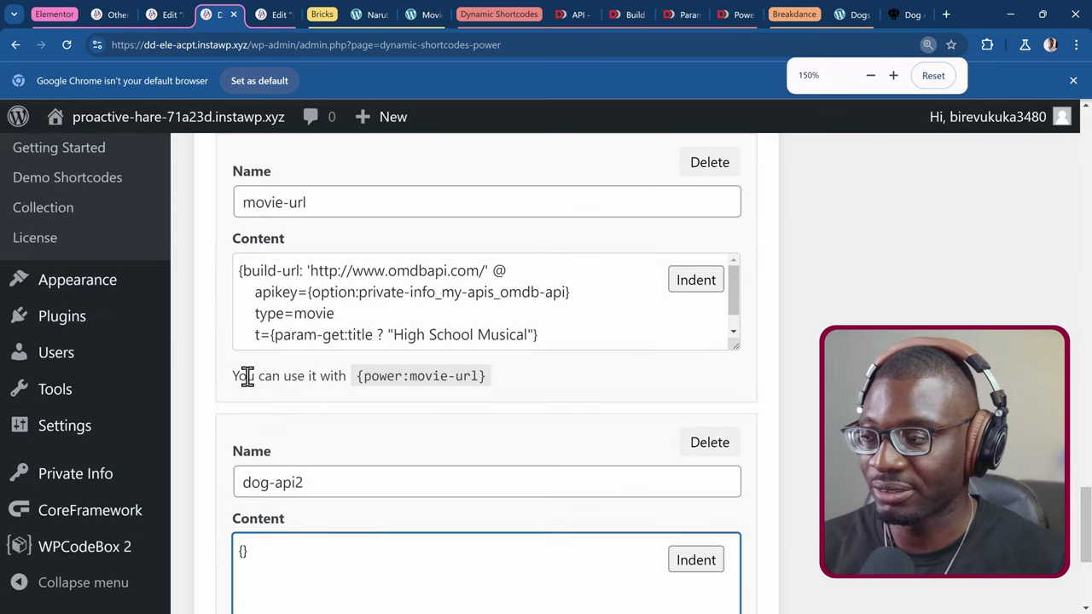
pyautogui.scroll(-3, 249, 379)
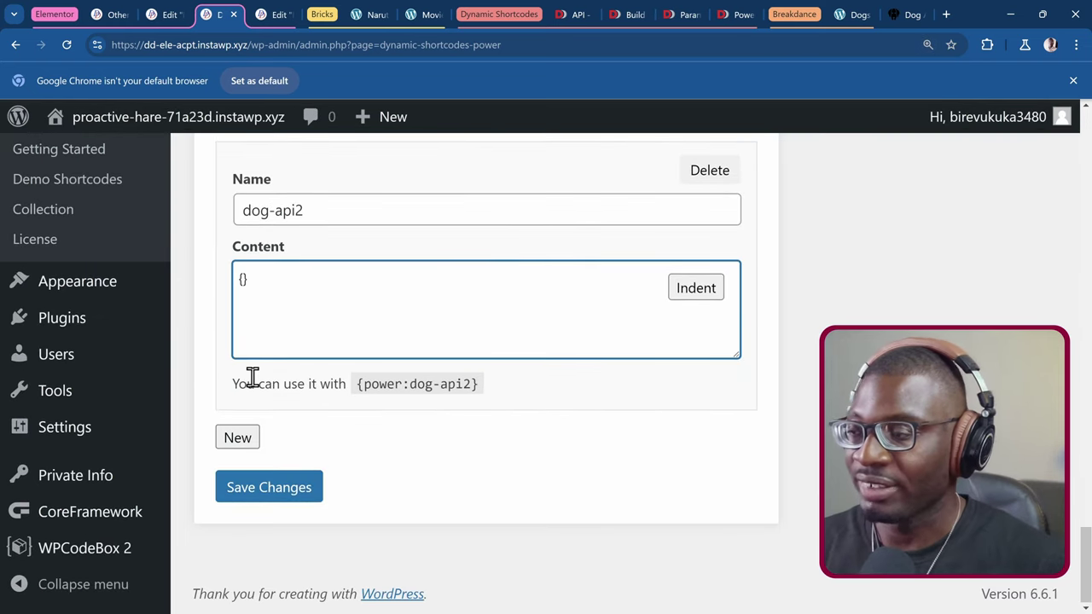
pyautogui.write("api: '")
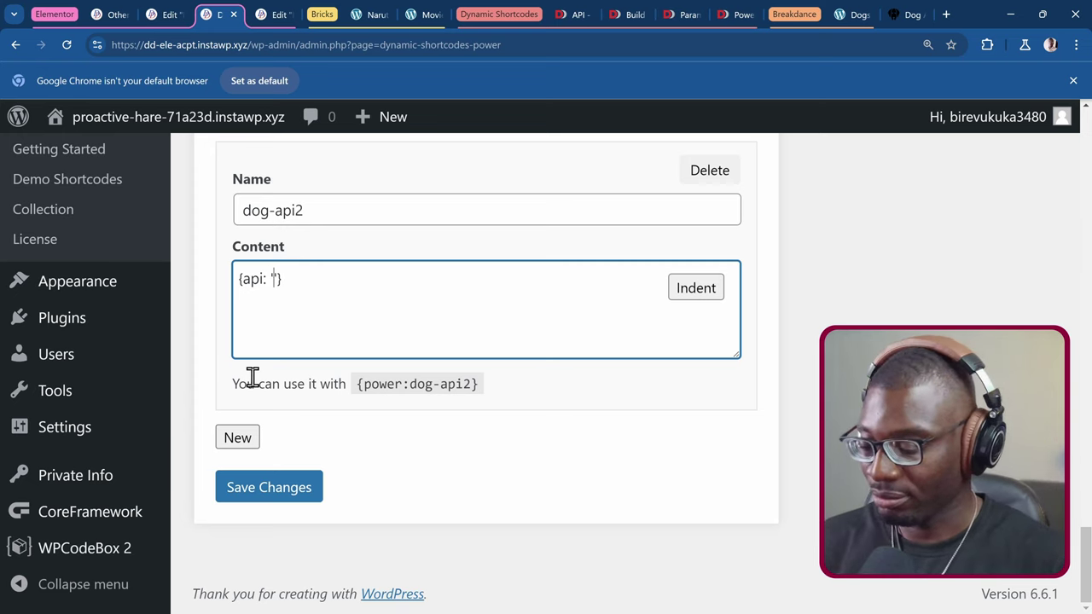
pyautogui.write('https://dog.ceo/api/breed/hound/images/random')
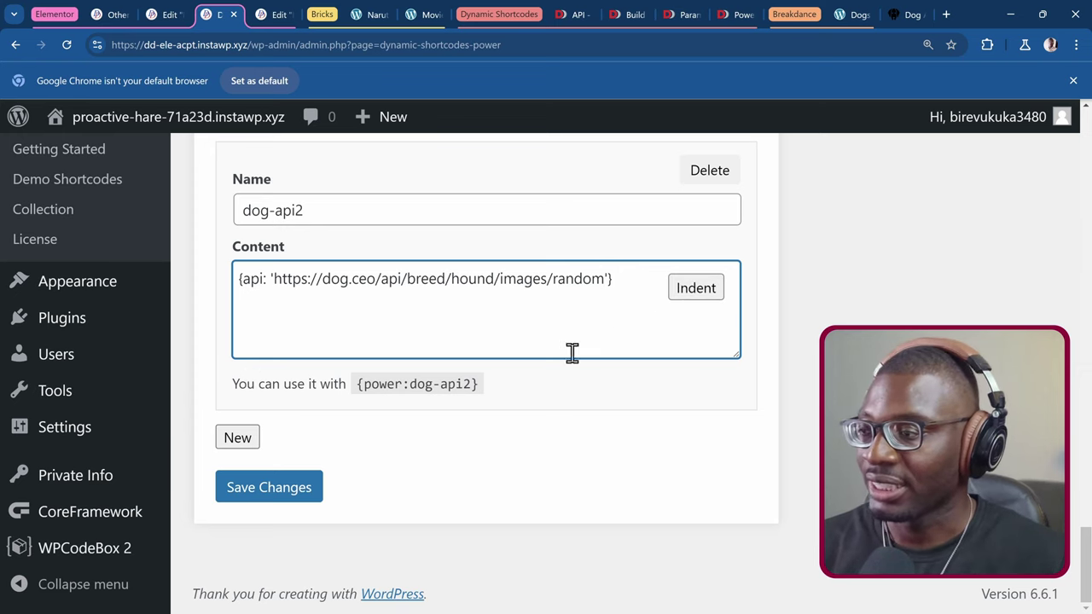
pyautogui.click(293, 490)
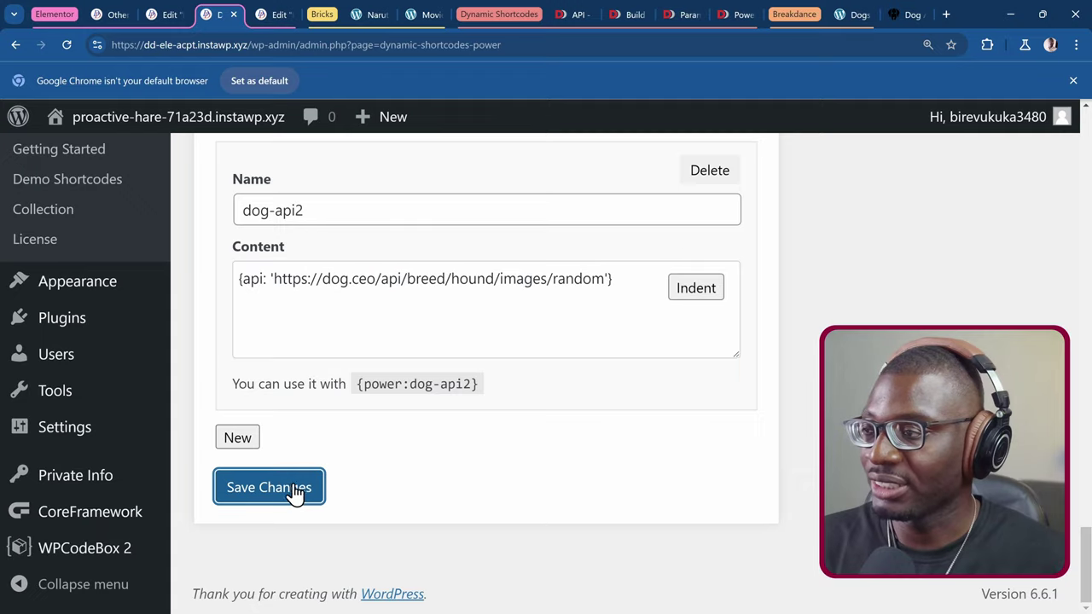
# - Copy the {power:dog-api2} usage code of the new Power Shortcode
pyautogui.scroll(-15, 494, 444)
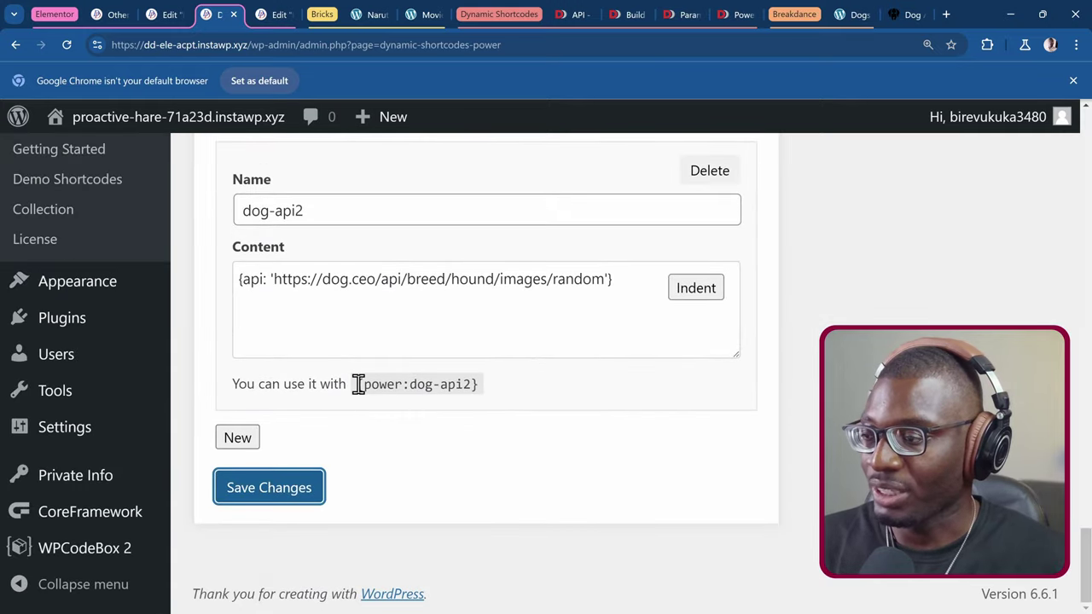
pyautogui.moveTo(357, 384); pyautogui.dragTo(487, 397)
pyautogui.hotkey('ctrl', 'c')
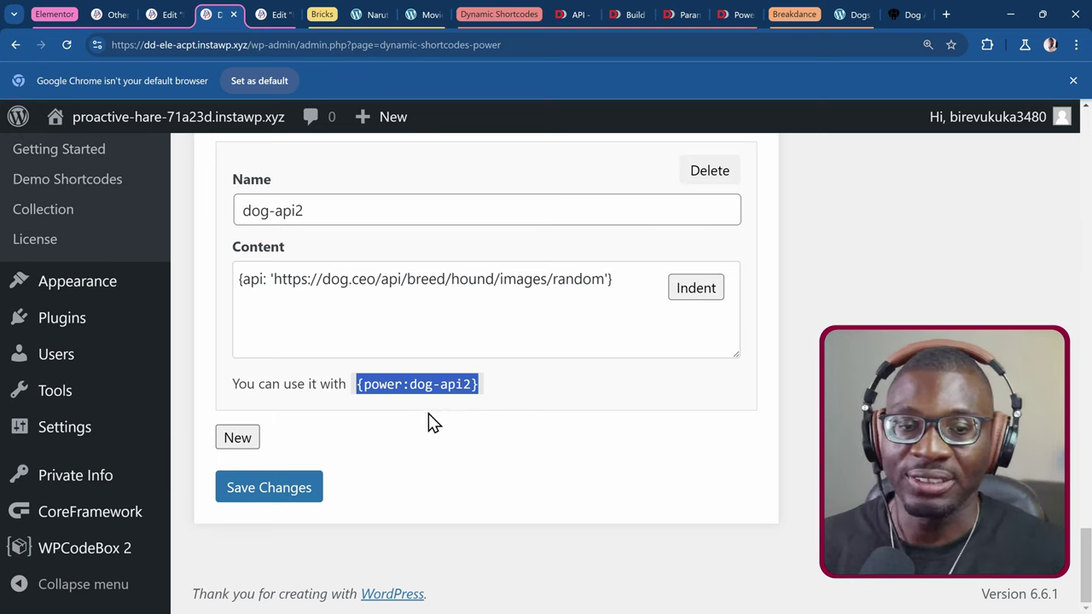
# - Open the Hello world! post from the posts list for editing
pyautogui.scroll(5, 614, 409)
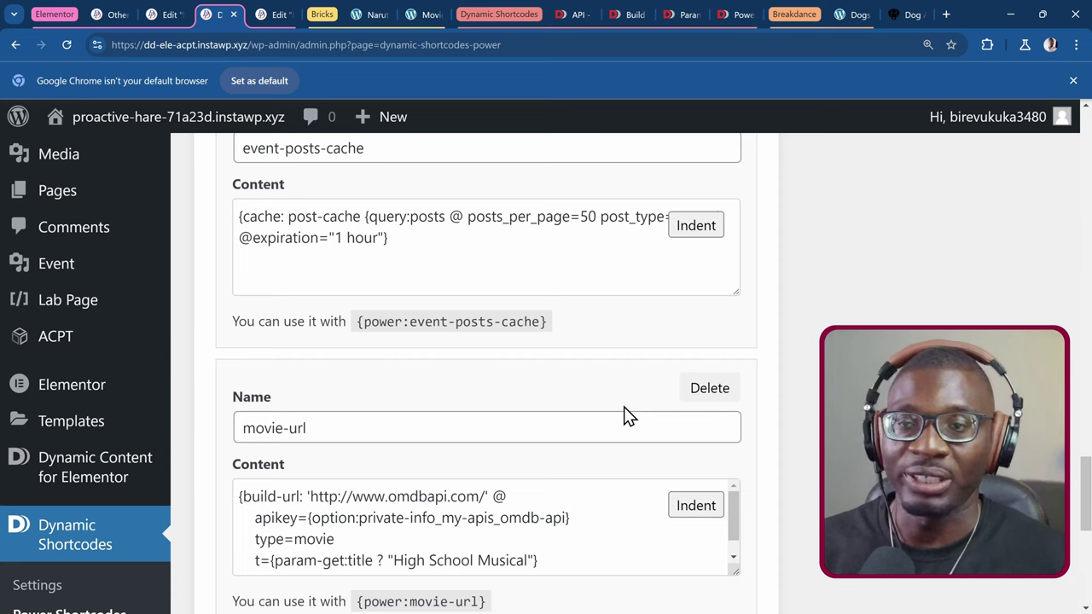
pyautogui.scroll(5, 617, 404)
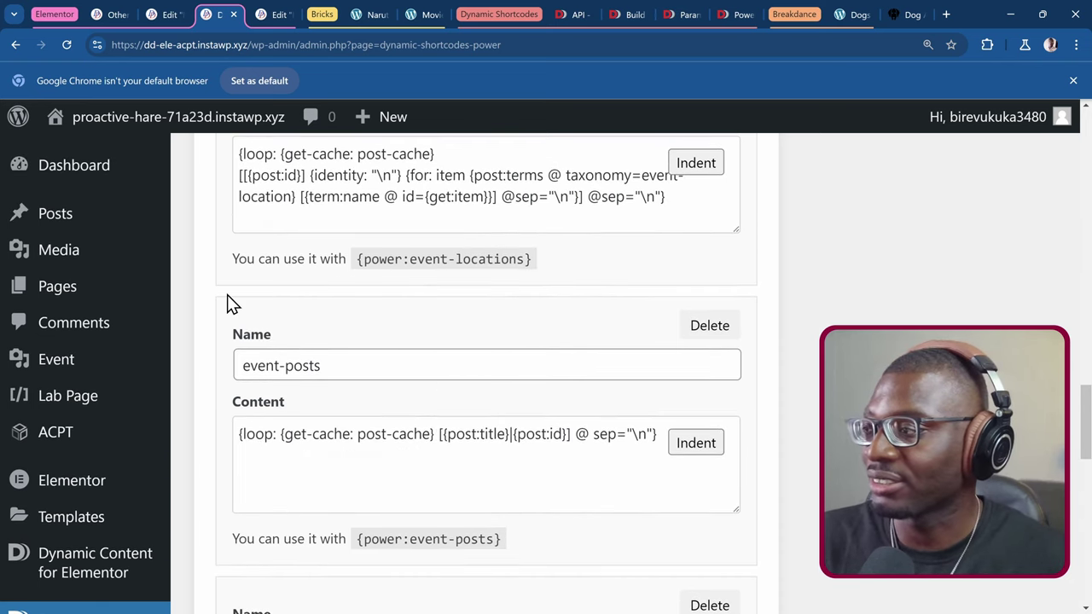
pyautogui.click(102, 217)
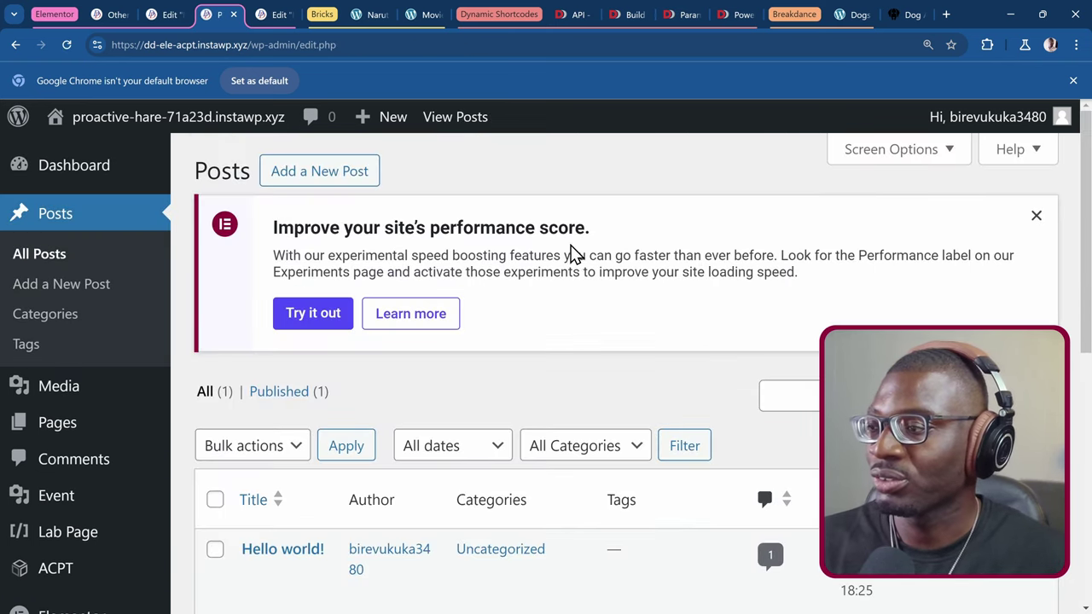
pyautogui.scroll(-3, 571, 254)
pyautogui.click(278, 337)
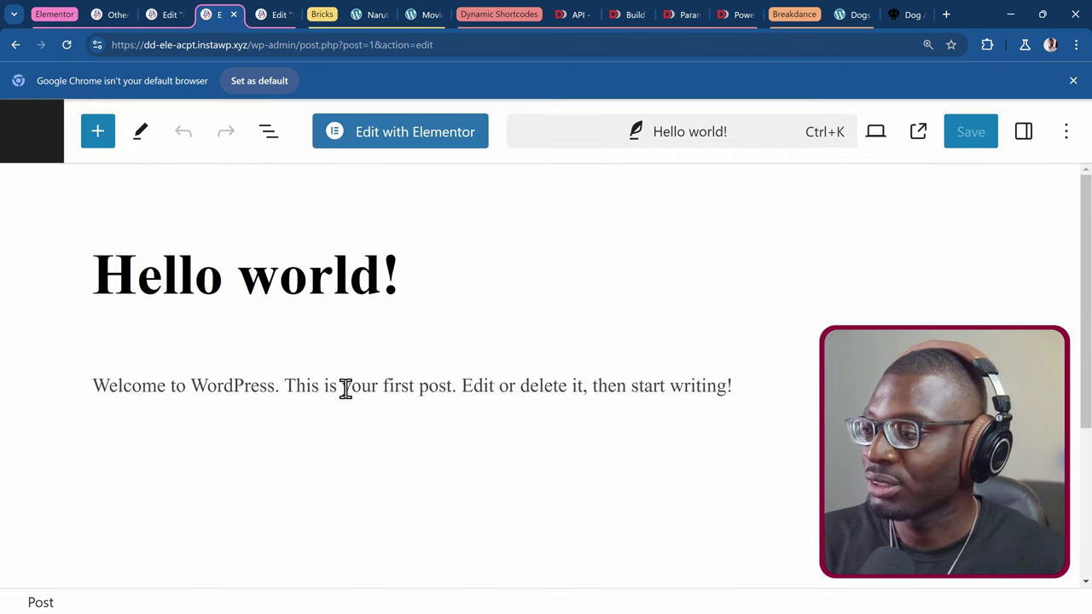
# - Add a paragraph containing {power:dog-api2} below the welcome text and save the post
pyautogui.click(214, 441)
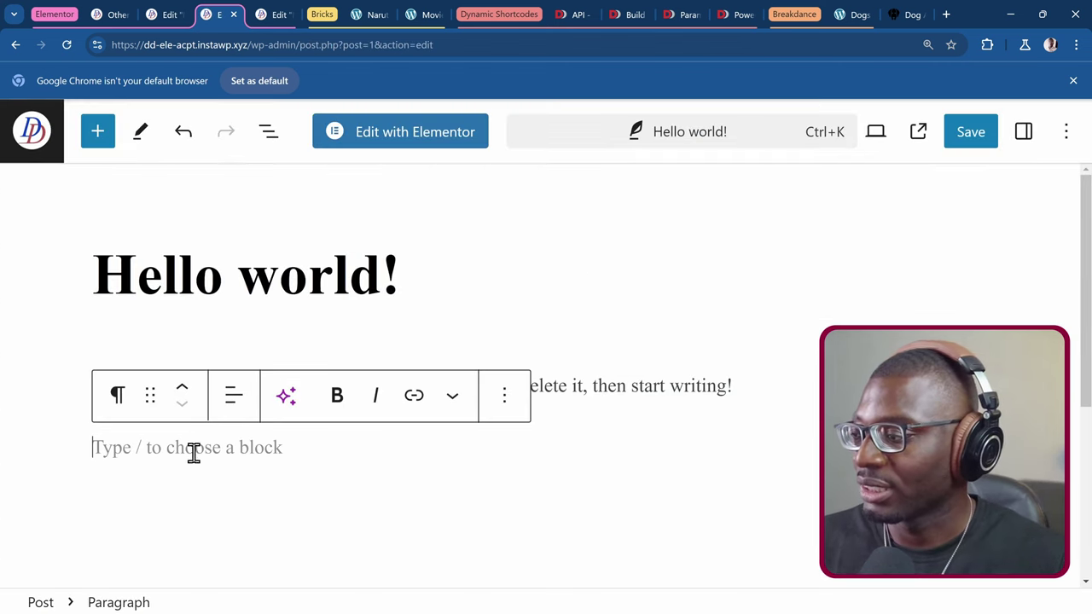
pyautogui.hotkey('ctrl', 'v')
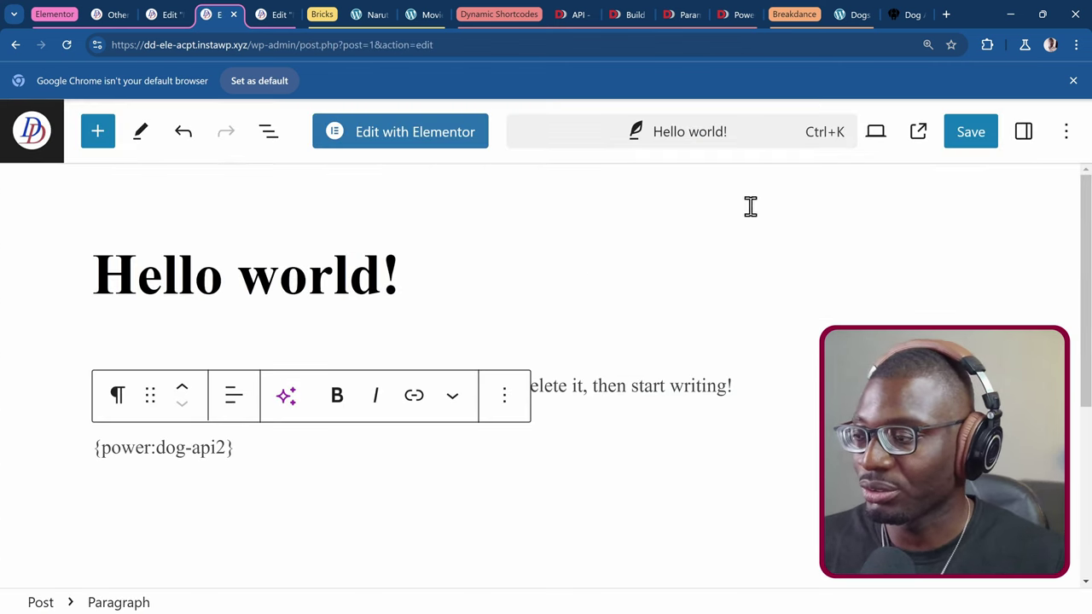
pyautogui.click(970, 133)
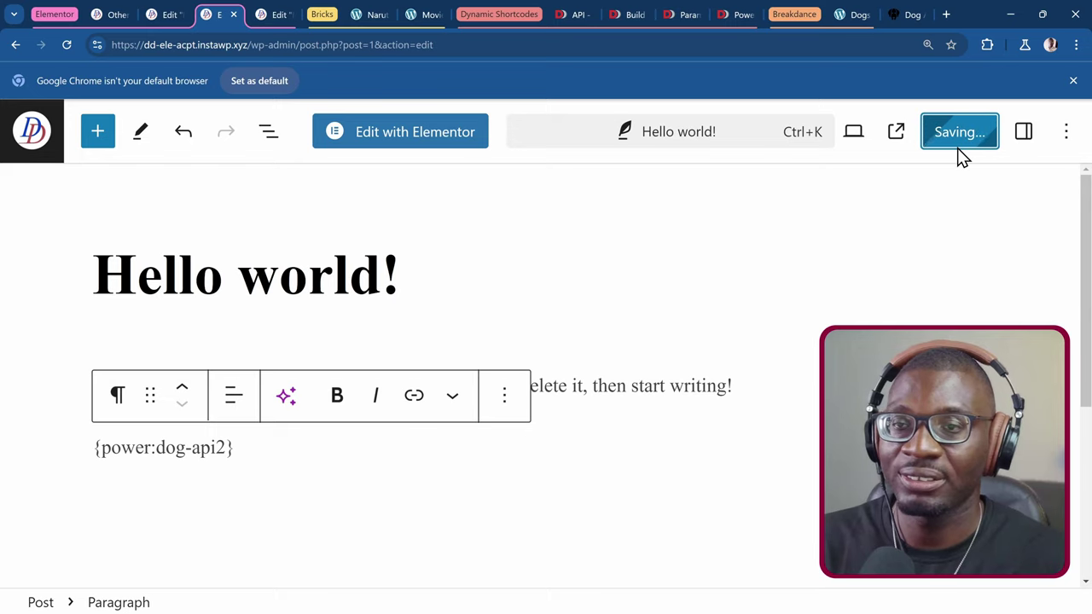
# - View the Hello world! post's shortcode output on the live site and return to the post editor
pyautogui.click(917, 136)
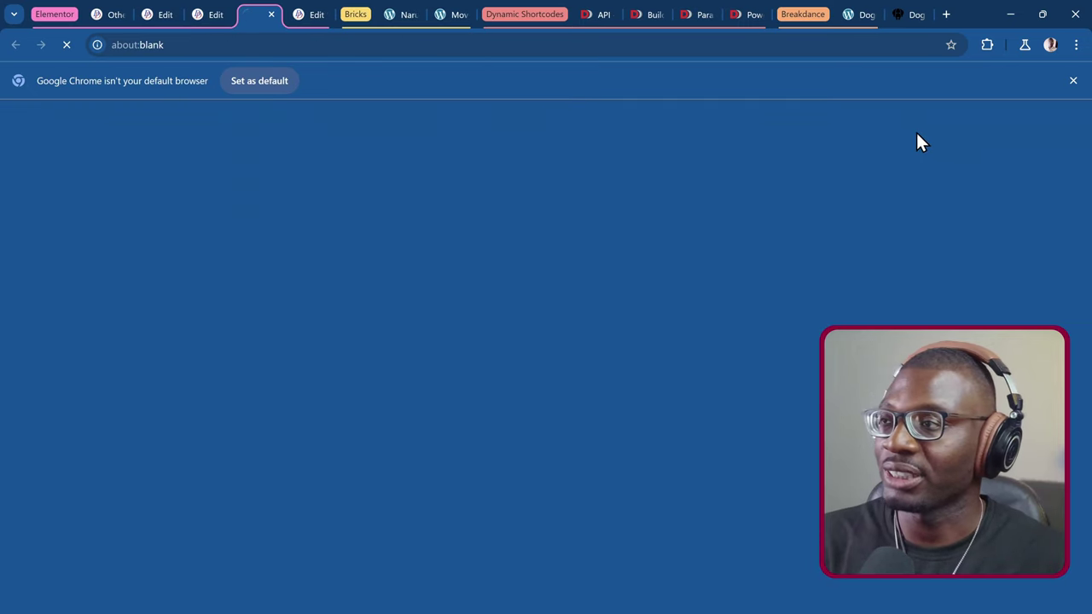
pyautogui.scroll(-1, 241, 283)
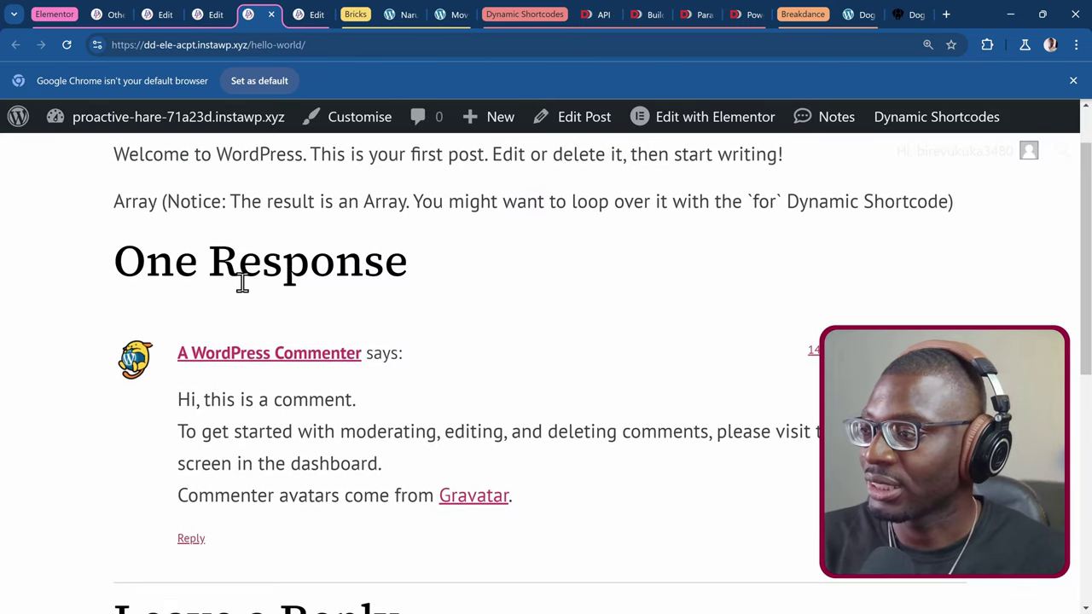
pyautogui.scroll(1, 187, 271)
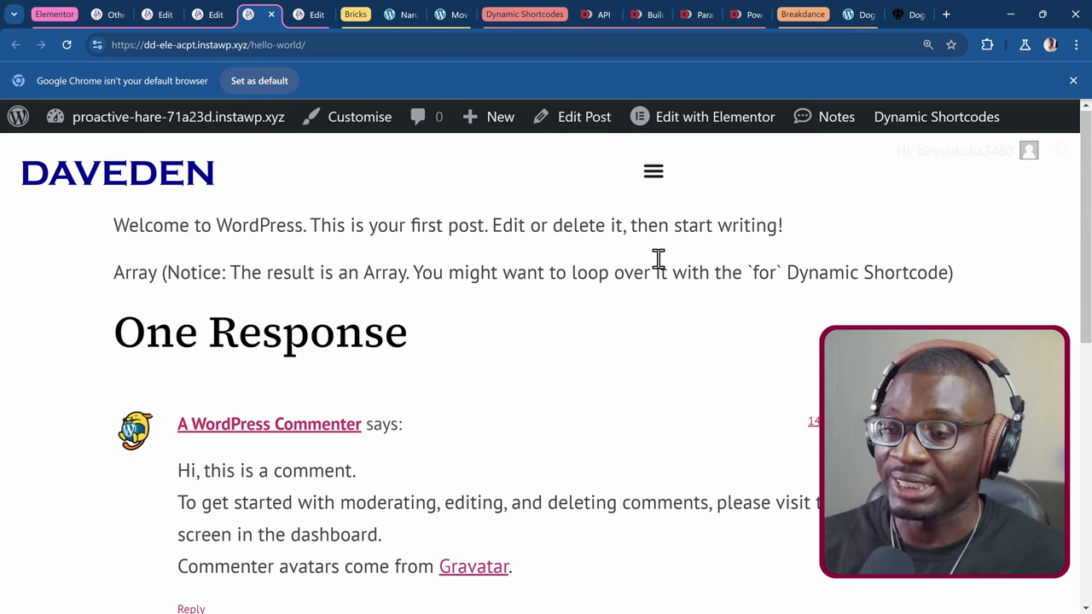
pyautogui.click(205, 17)
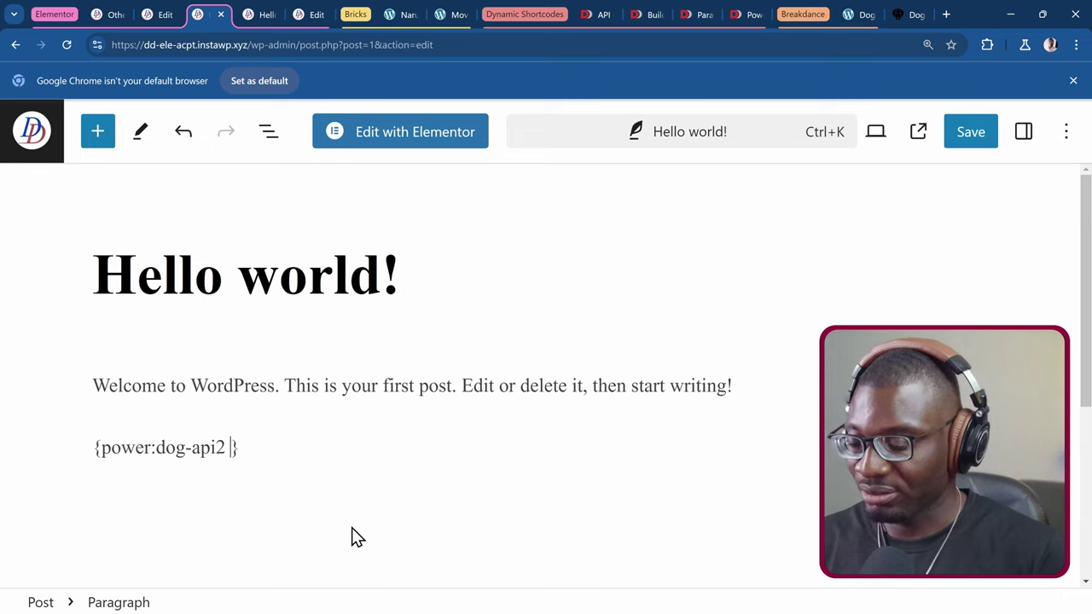
pyautogui.write('@')
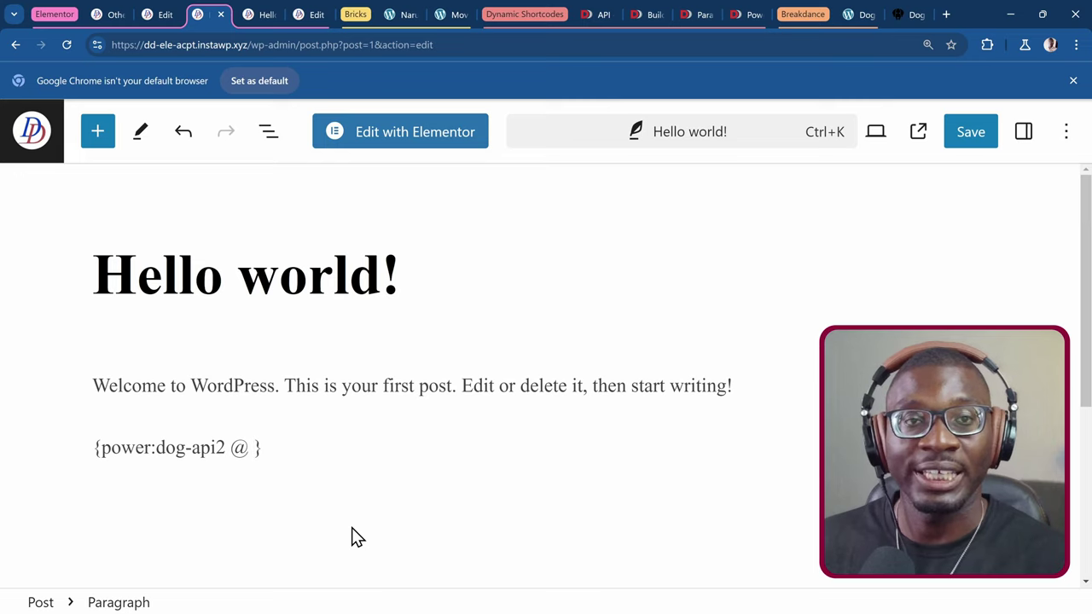
pyautogui.press('BackSpace')
pyautogui.write('valu')
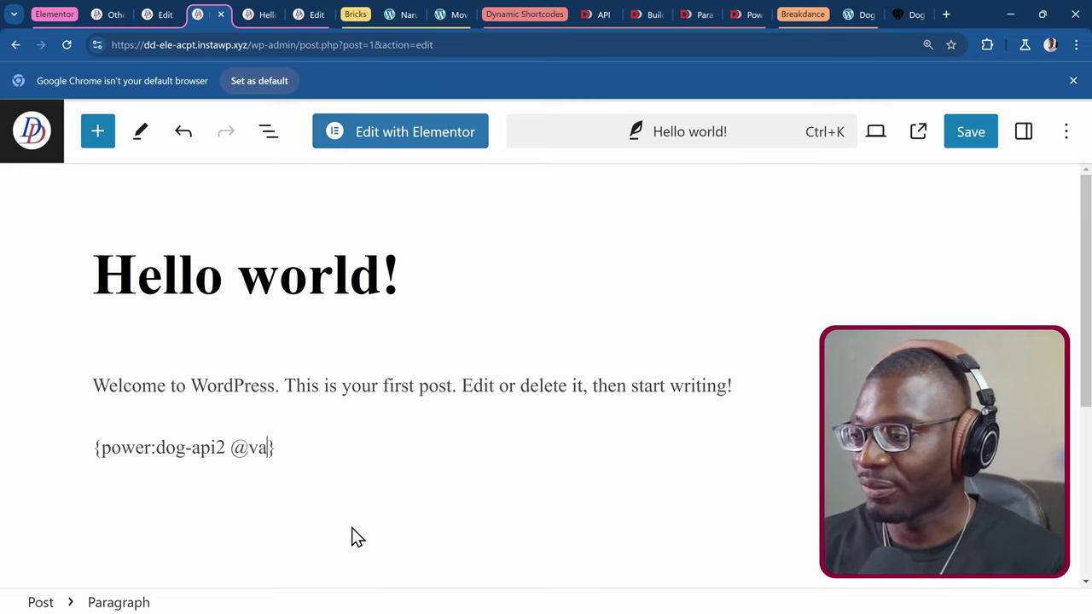
pyautogui.write('e!')
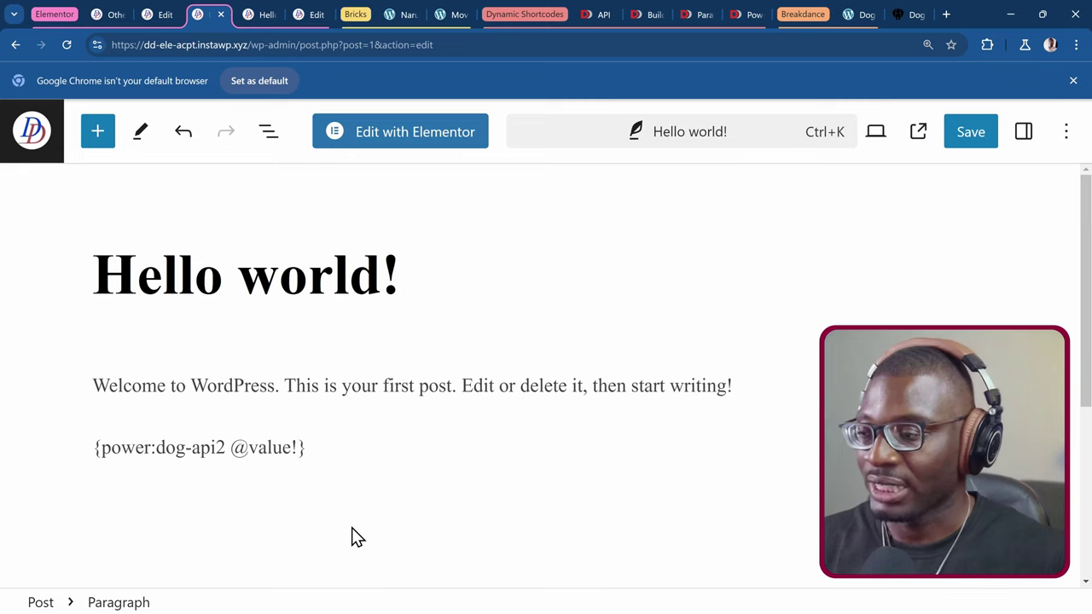
pyautogui.write(' | d')
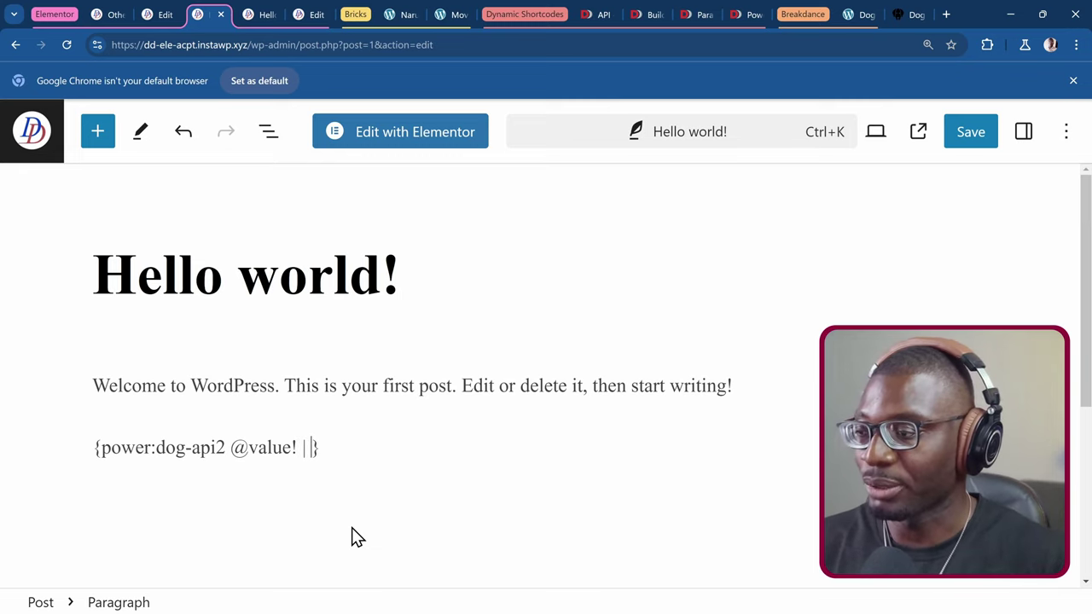
pyautogui.write('ump')
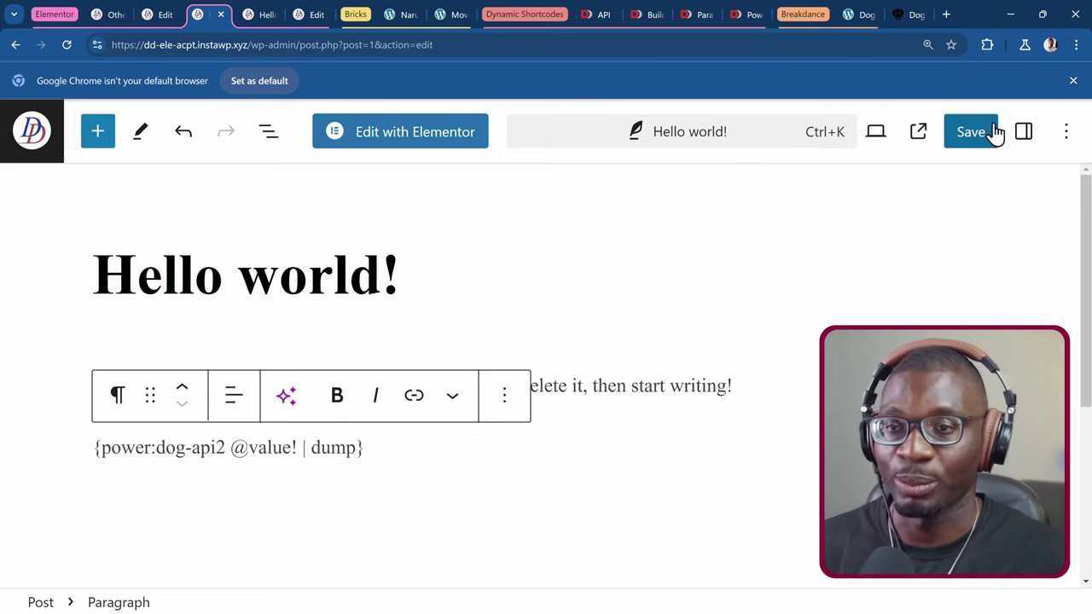
pyautogui.click(969, 147)
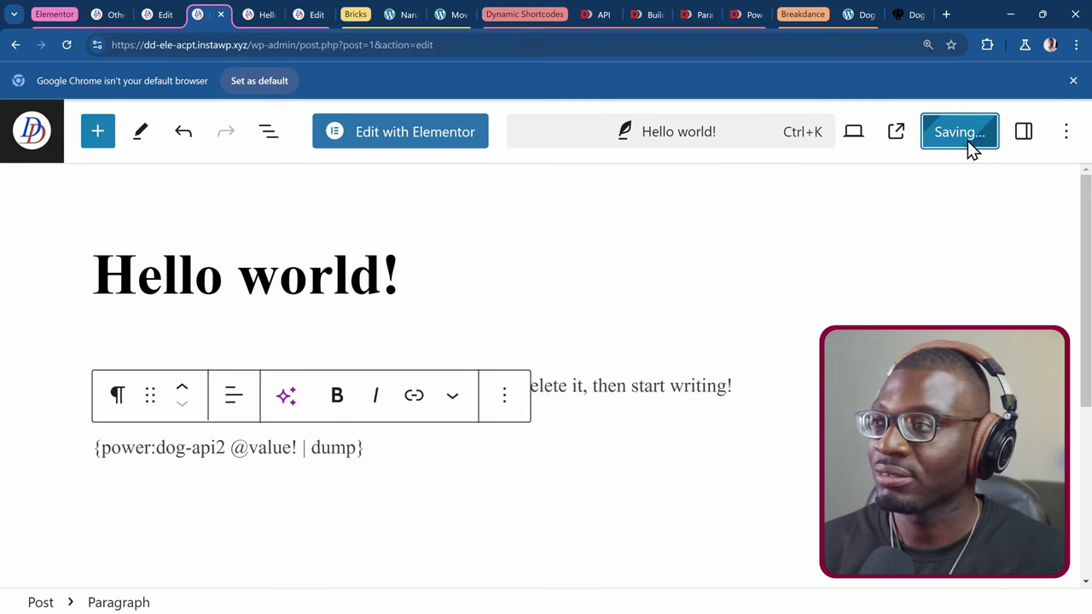
# - Reload the live Hello world! post and highlight the message key in the dumped API response
pyautogui.click(254, 15)
pyautogui.click(66, 45)
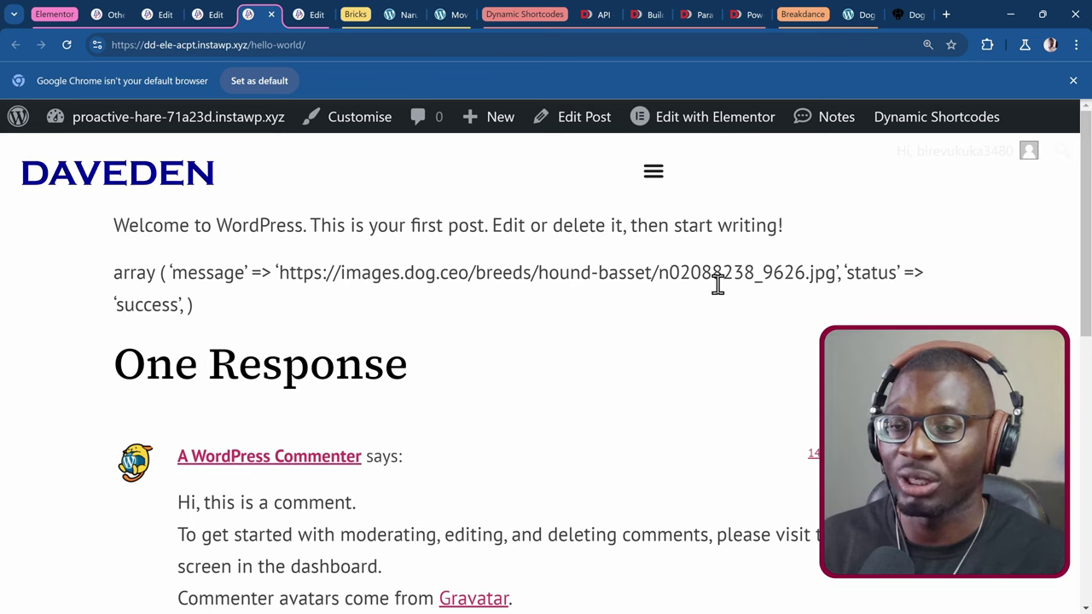
pyautogui.doubleClick(201, 273)
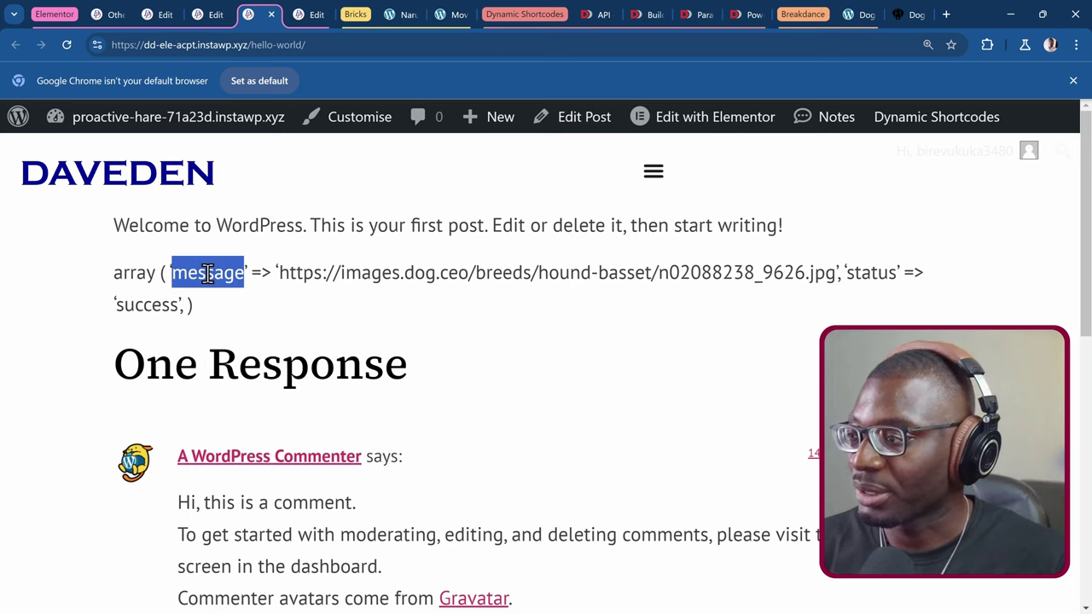
pyautogui.click(205, 14)
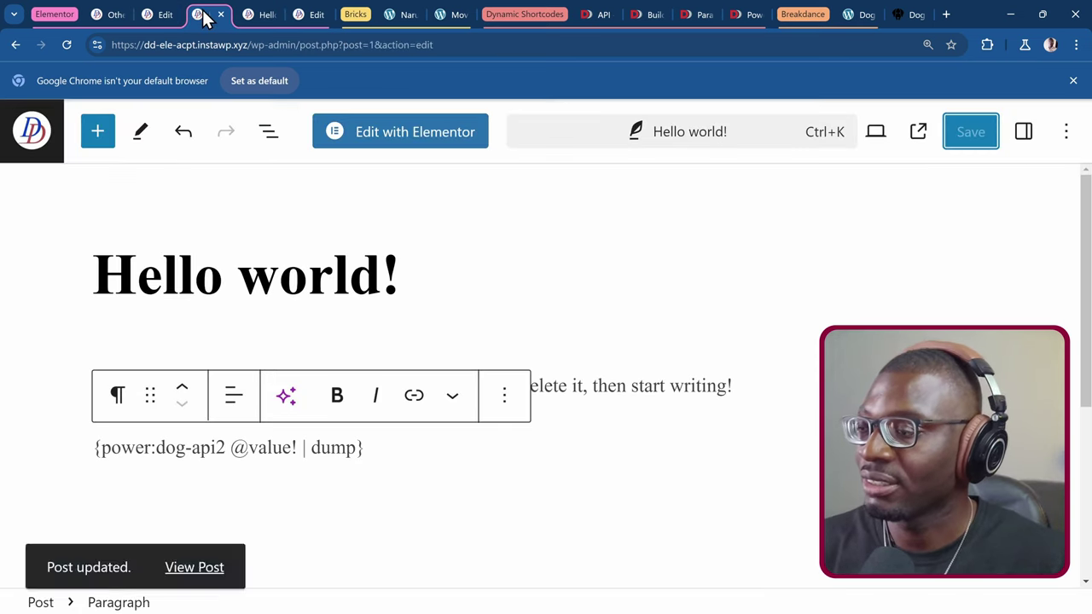
pyautogui.doubleClick(327, 447)
pyautogui.press('BackSpace')
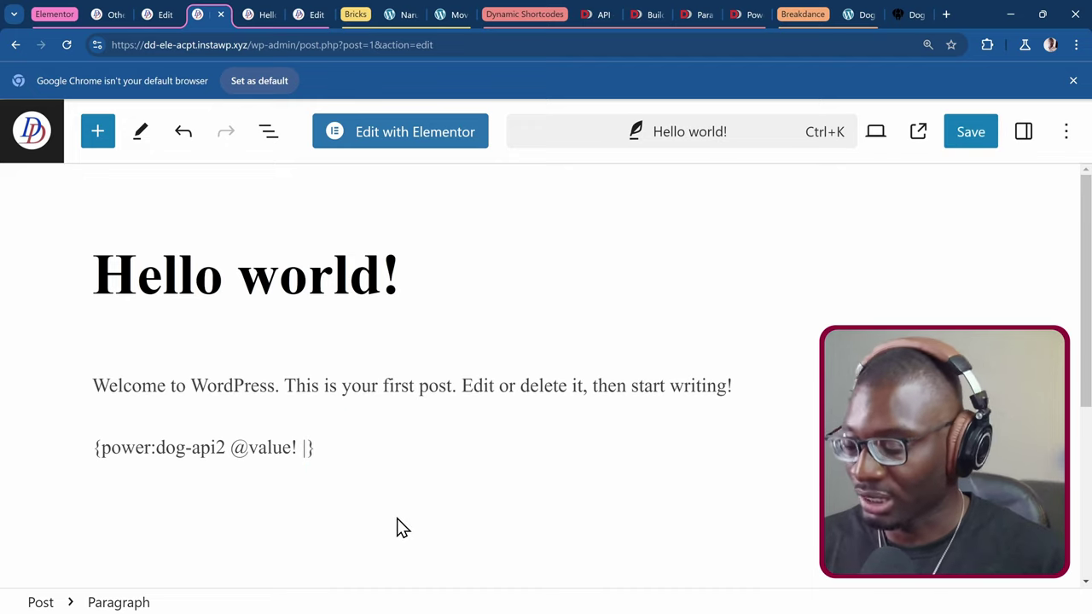
pyautogui.write('| ')
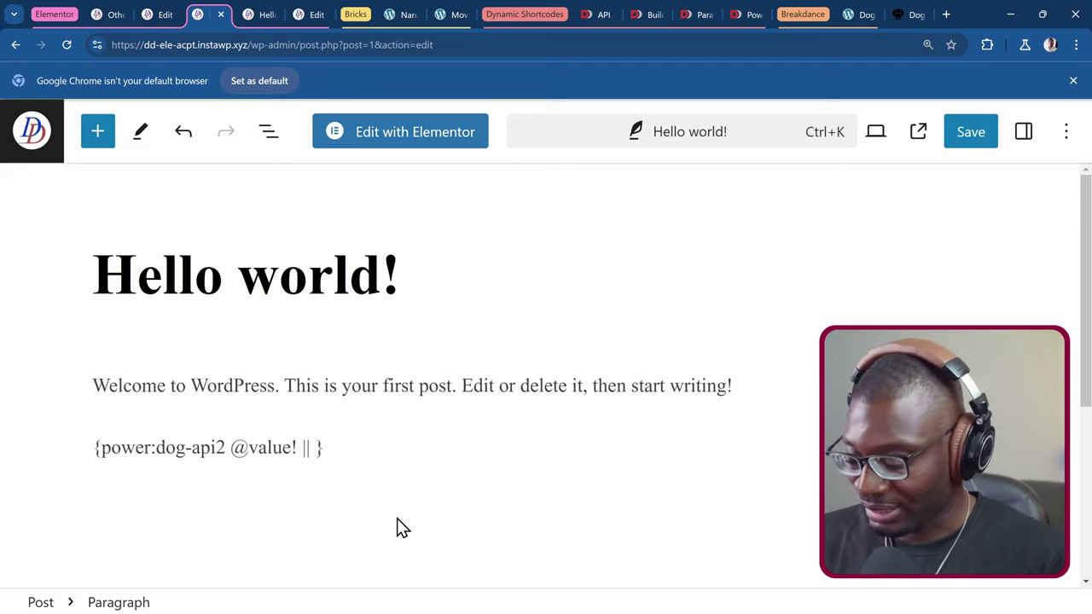
pyautogui.write('message')
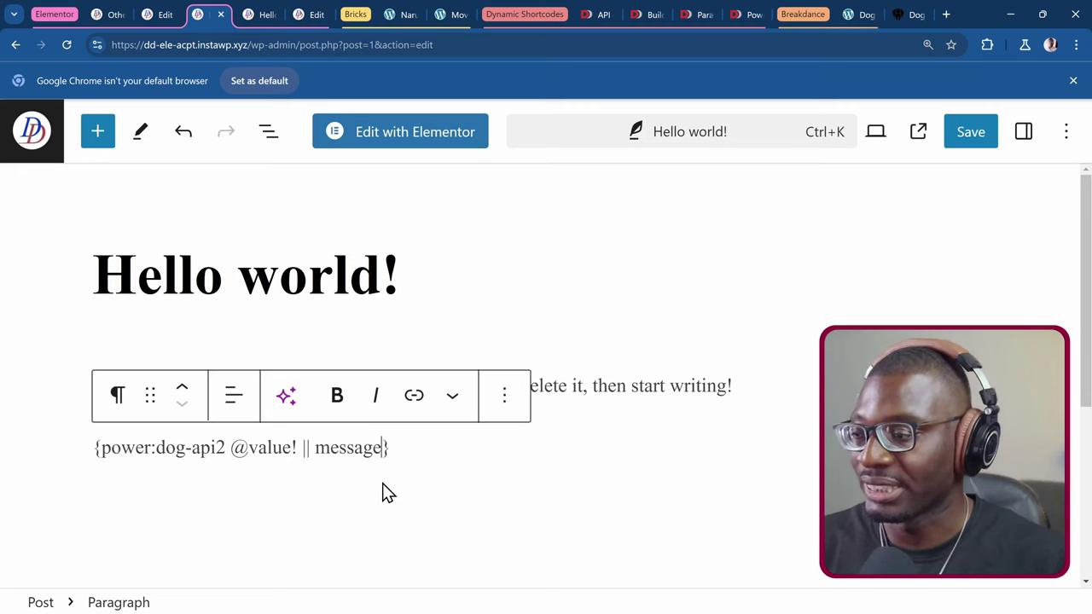
pyautogui.click(314, 447)
pyautogui.press('BackSpace')
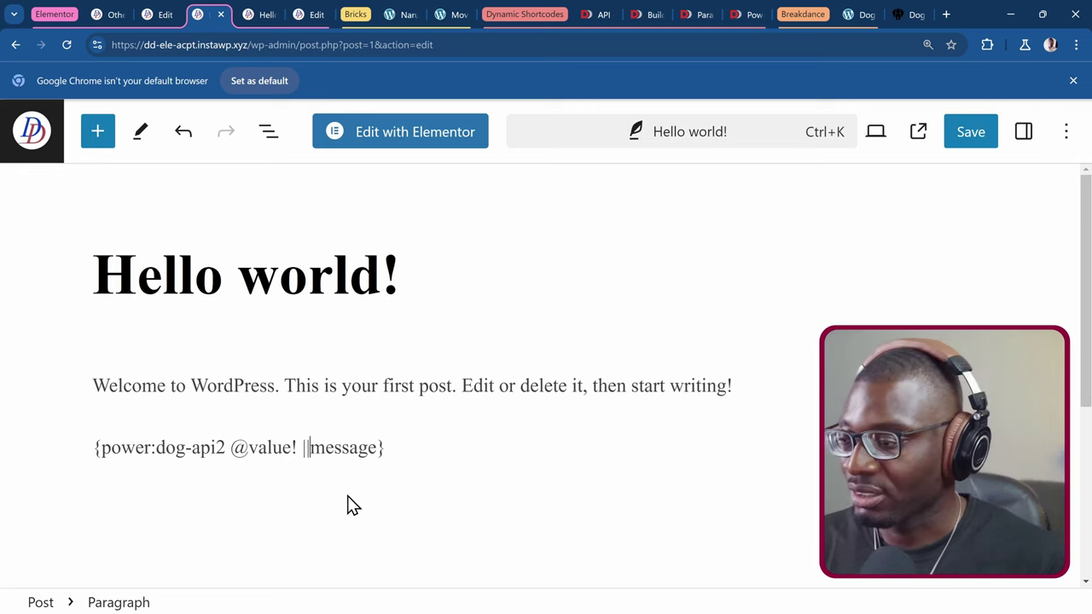
pyautogui.press('BackSpace')
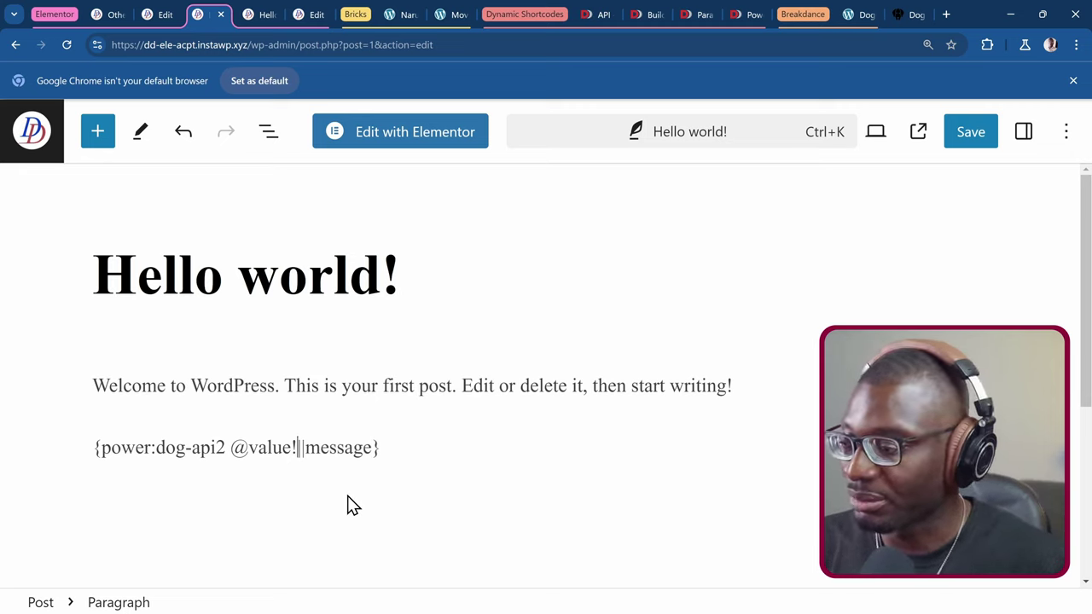
pyautogui.moveTo(381, 449); pyautogui.dragTo(93, 475)
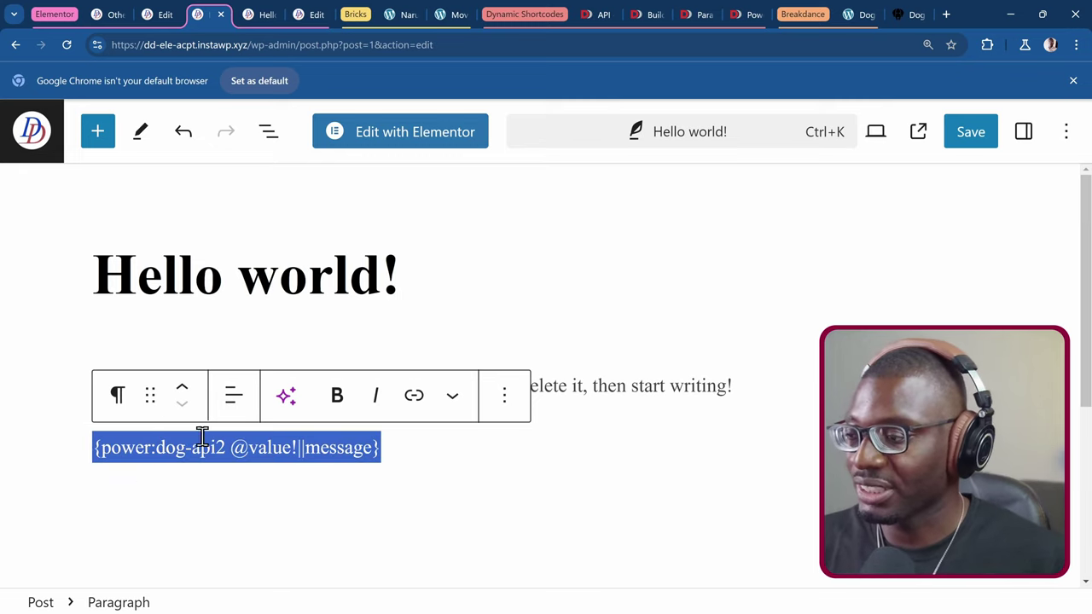
pyautogui.click(441, 447)
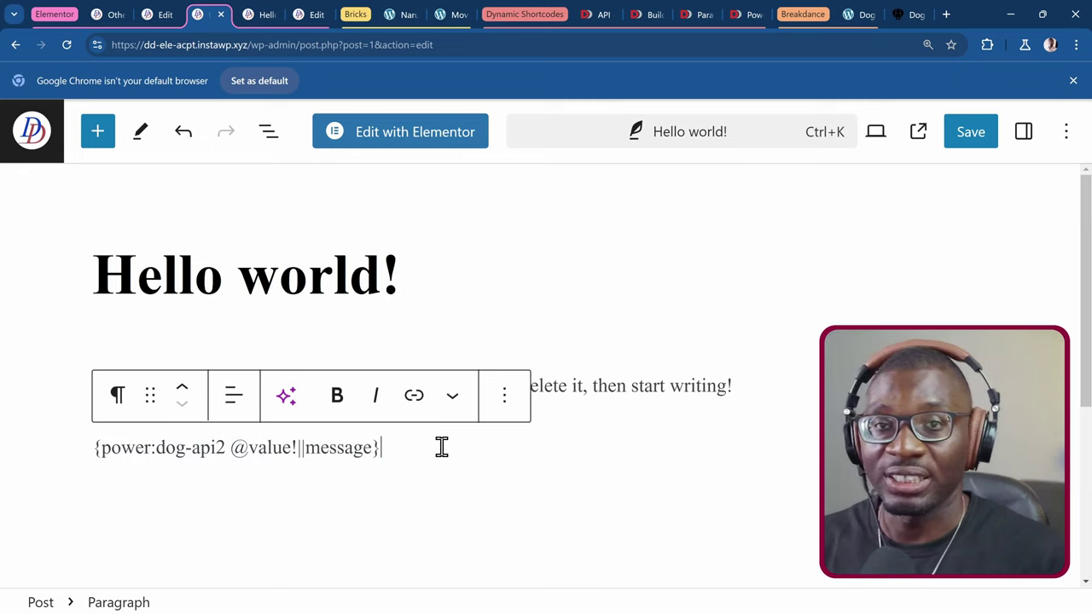
pyautogui.press('Return')
pyautogui.write('/image')
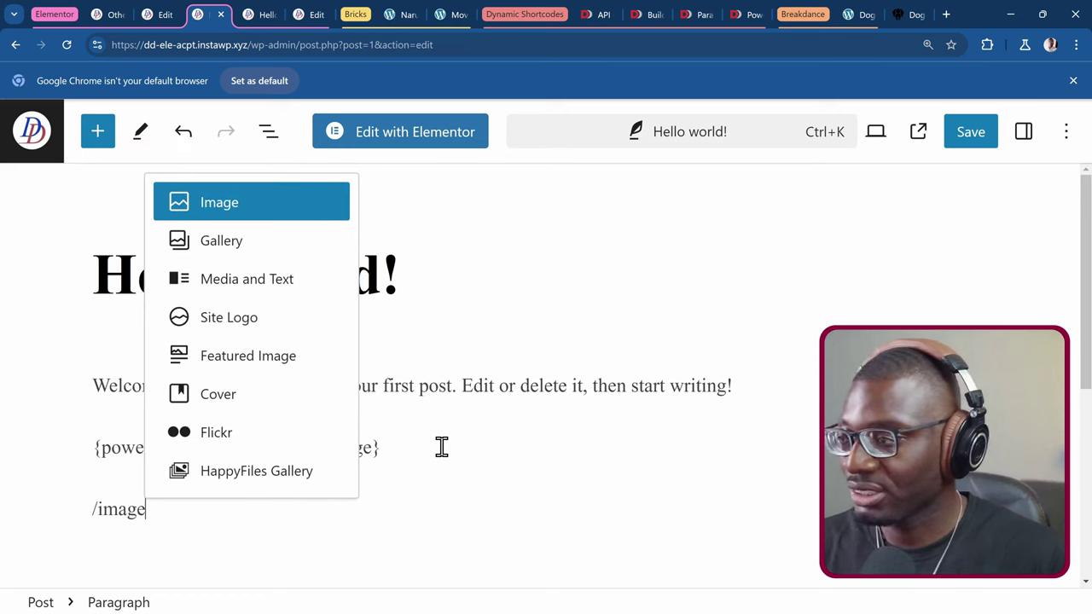
pyautogui.press('Return')
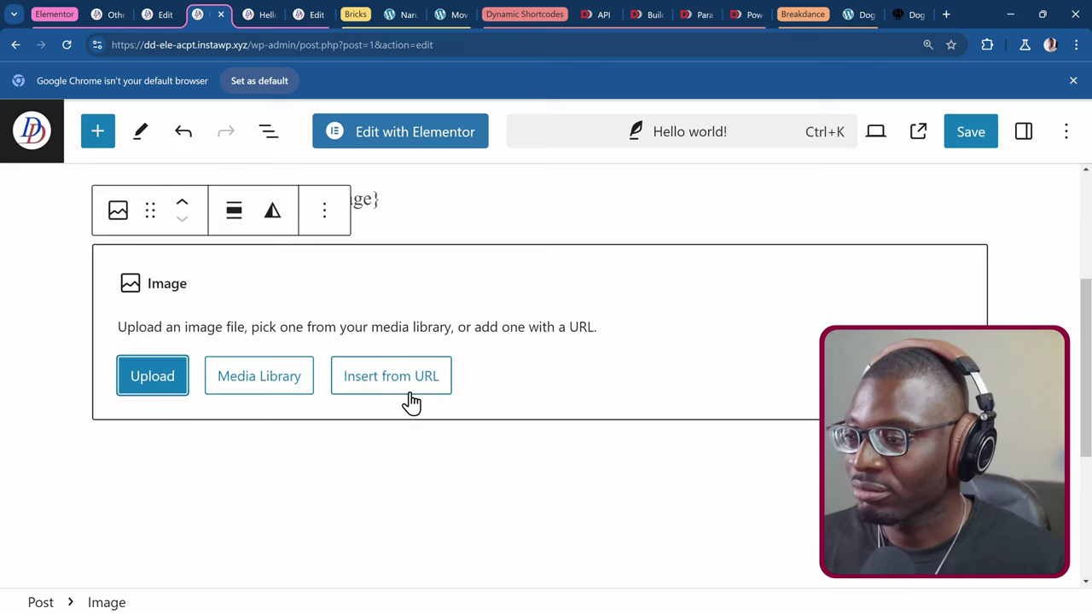
pyautogui.click(392, 377)
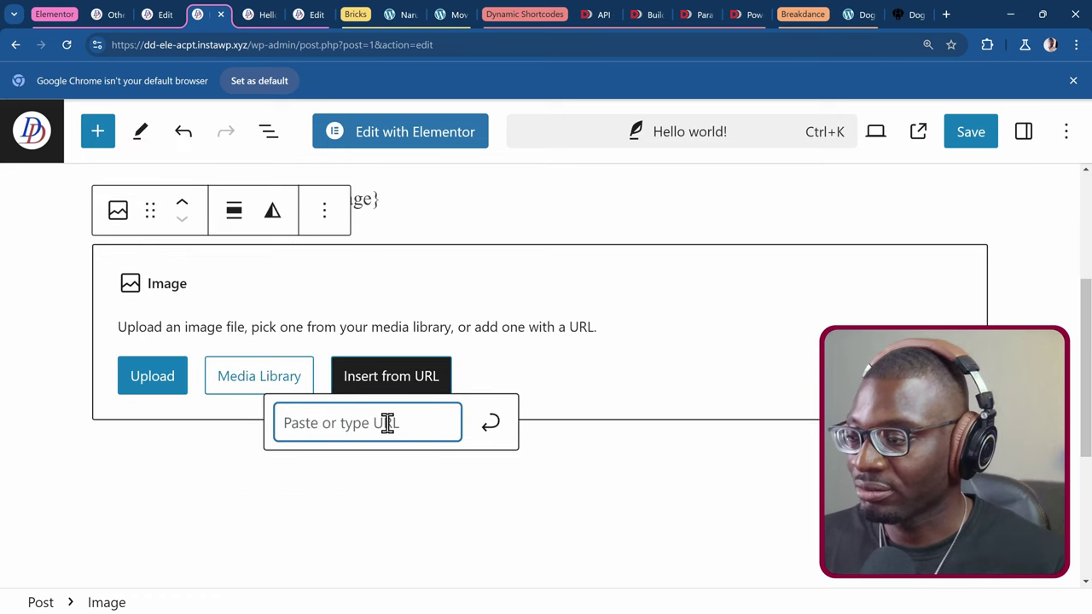
pyautogui.hotkey('ctrl', 'v')
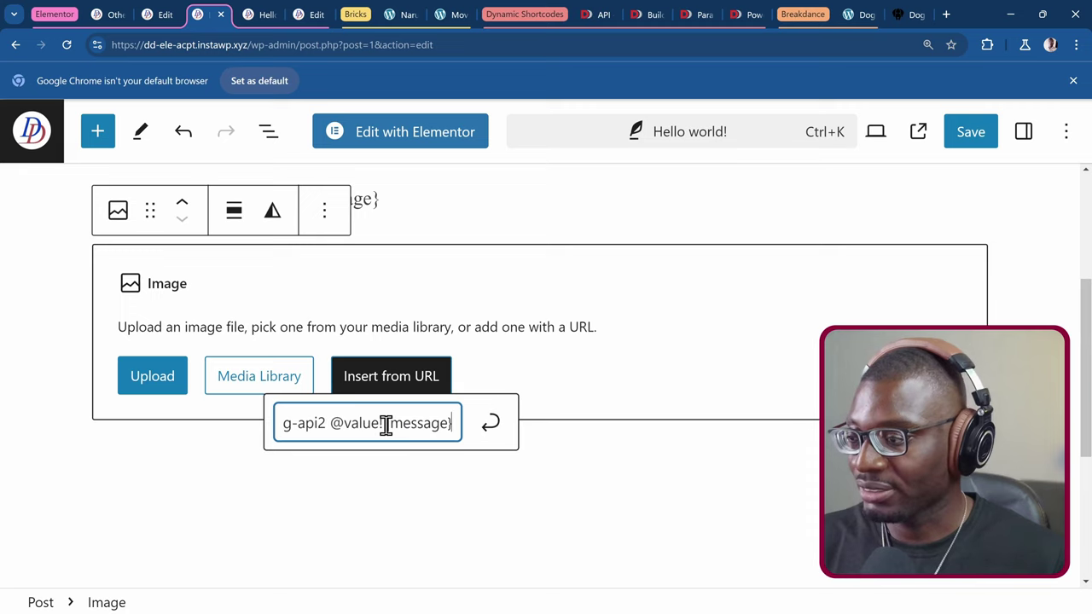
pyautogui.click(493, 426)
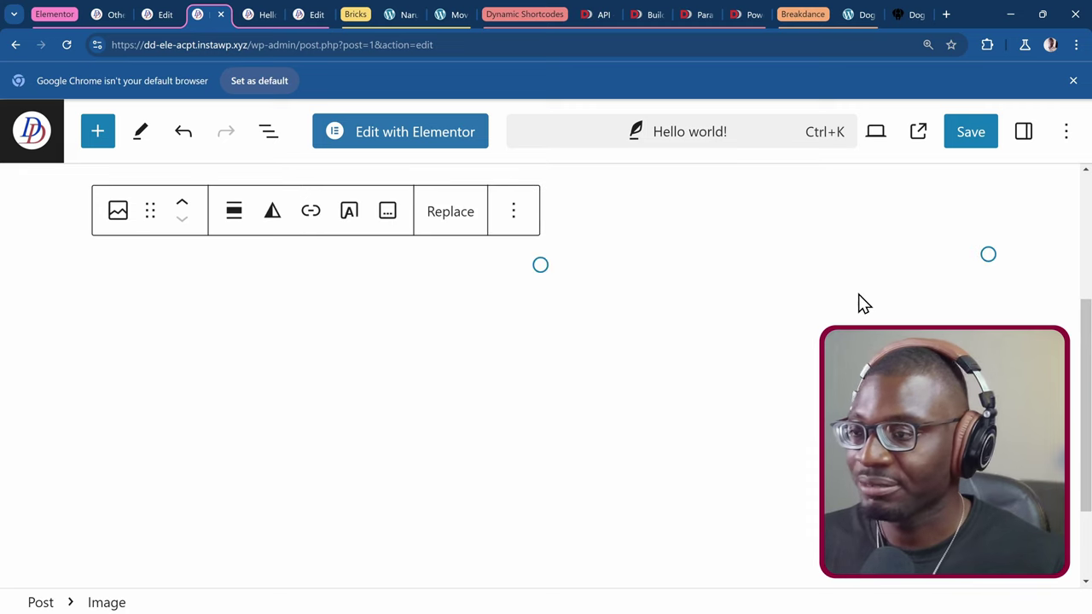
pyautogui.click(976, 143)
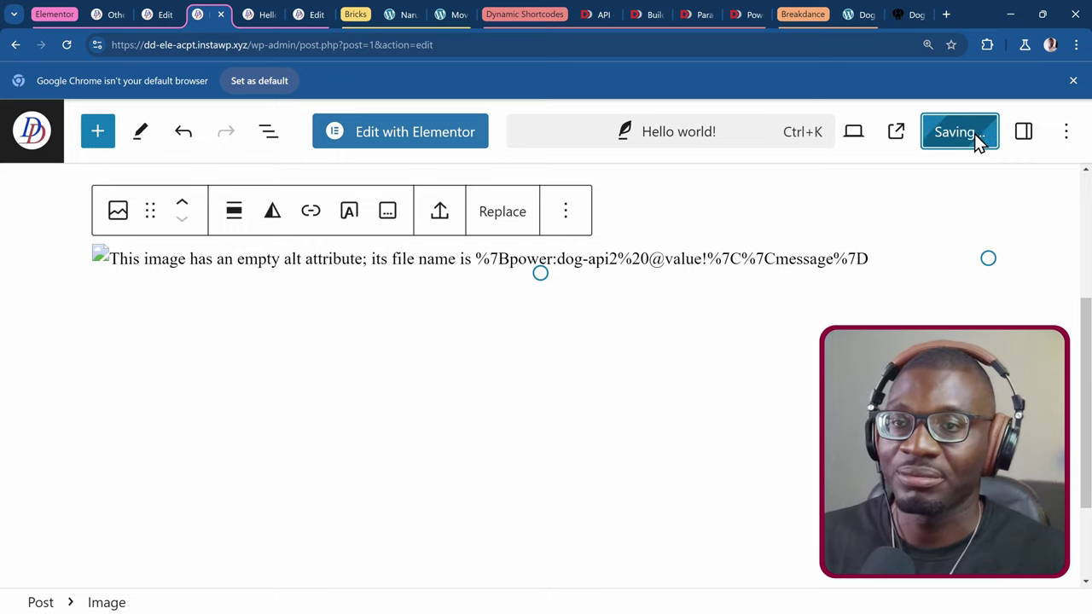
# - Reload the live Hello world! post twice and examine the image URL text and dog image fetched each time
pyautogui.click(260, 14)
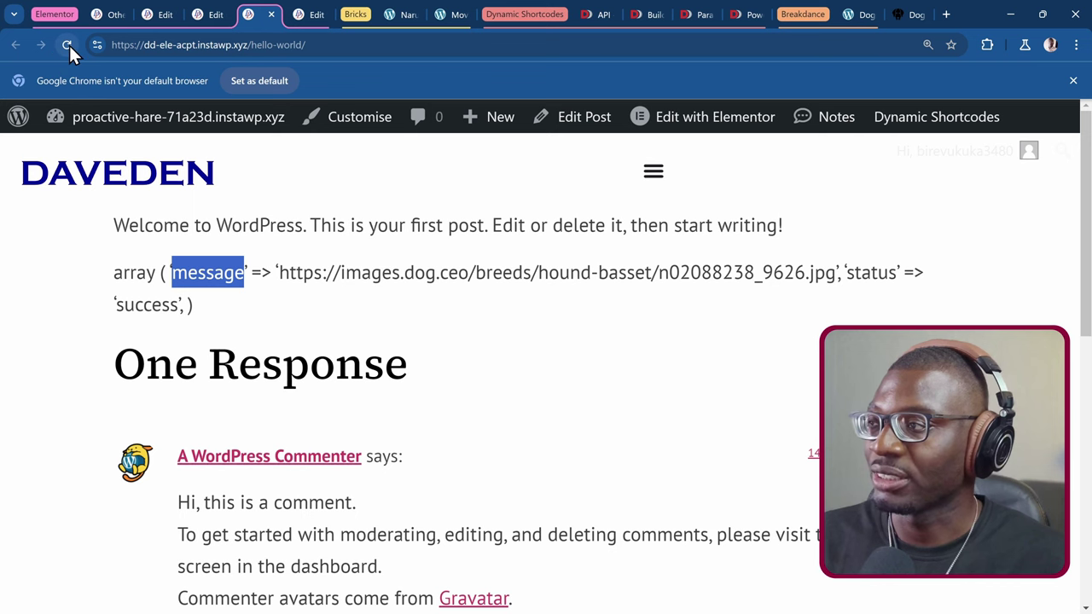
pyautogui.click(68, 45)
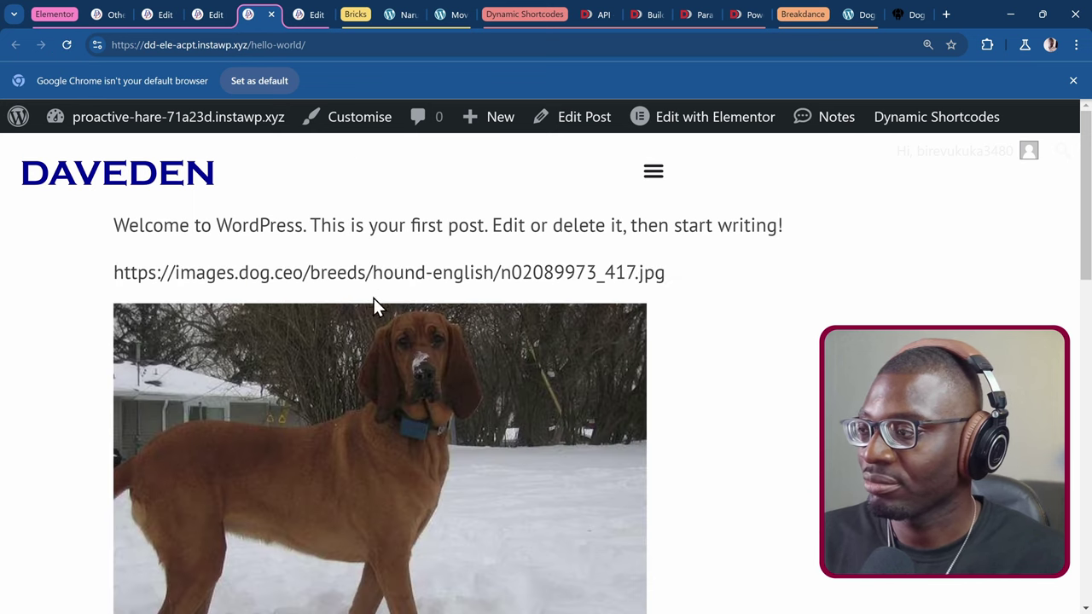
pyautogui.scroll(-3, 374, 306)
pyautogui.scroll(2, 329, 307)
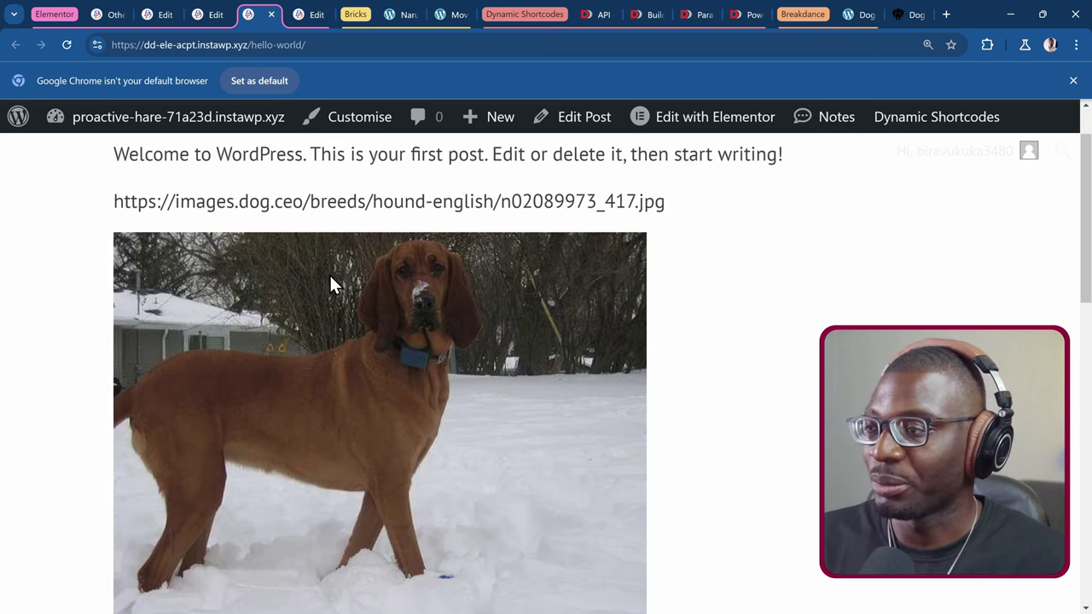
pyautogui.click(66, 45)
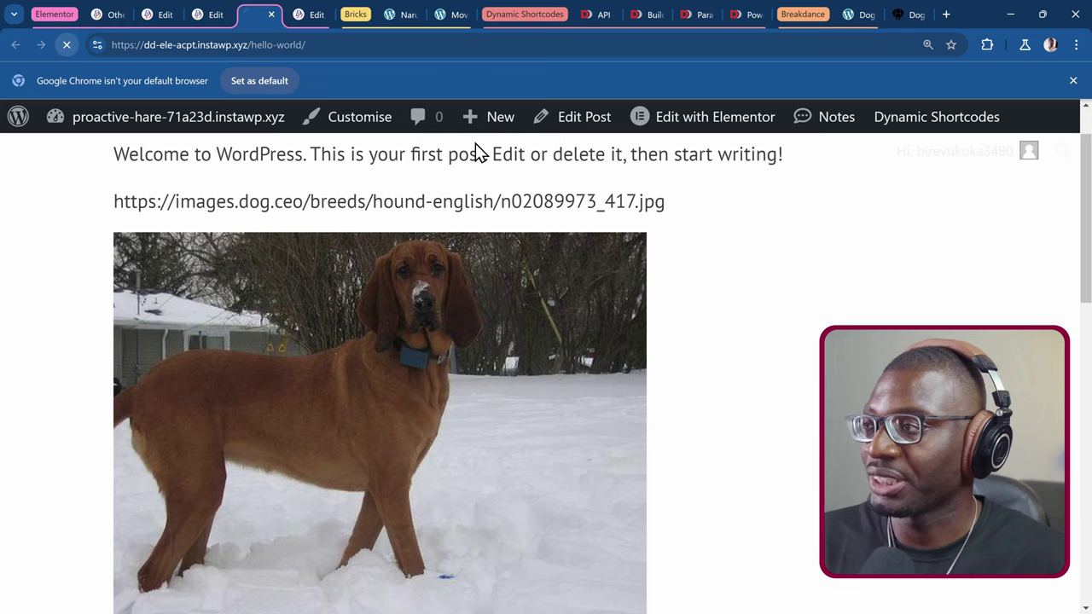
pyautogui.scroll(-3, 510, 273)
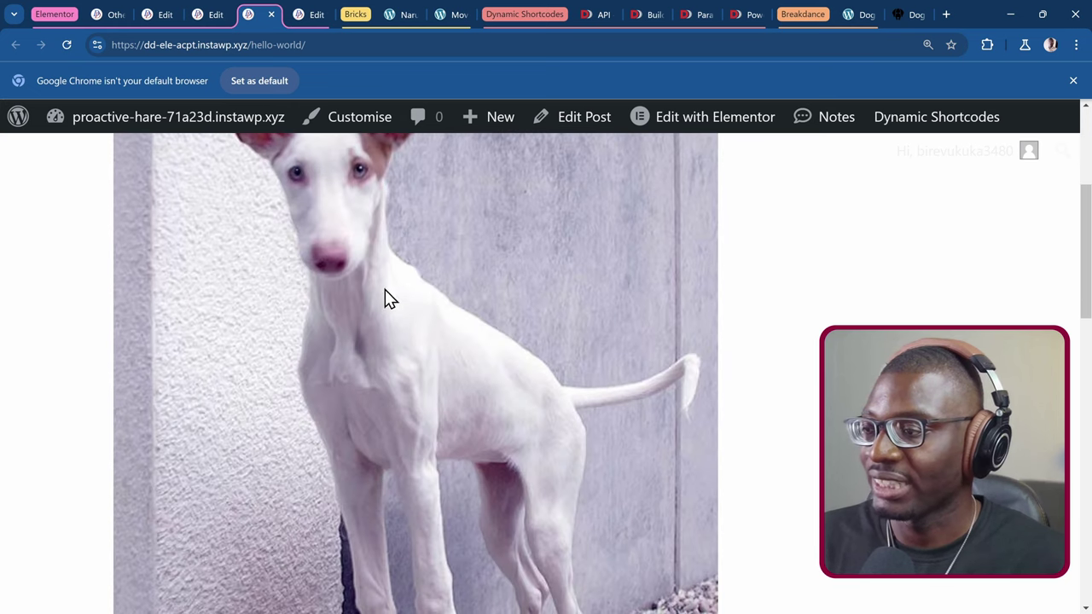
pyautogui.scroll(4, 471, 320)
pyautogui.scroll(-1, 475, 325)
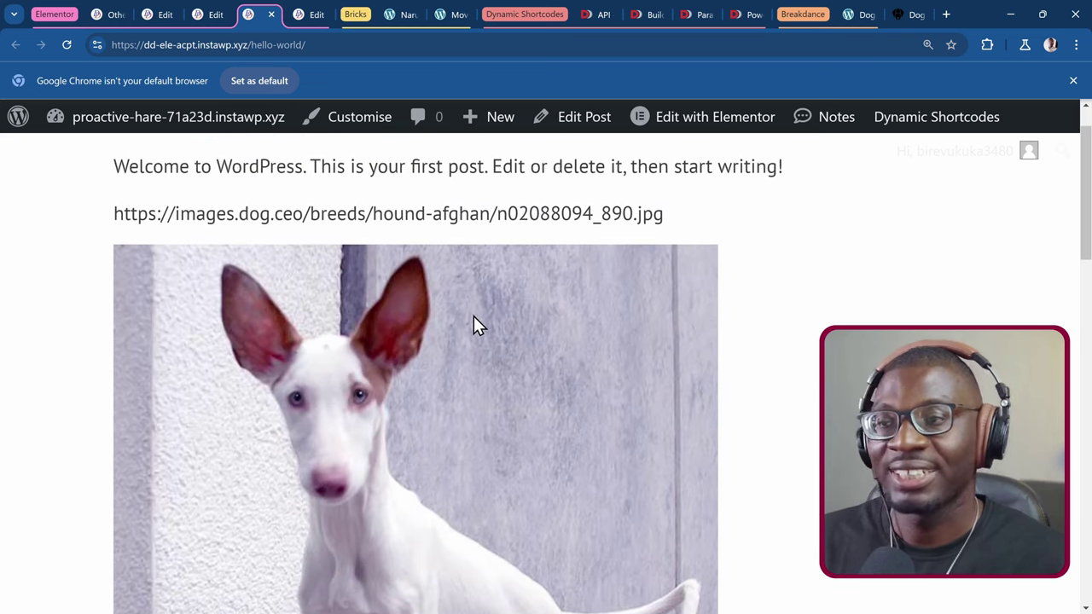
pyautogui.scroll(1, 475, 325)
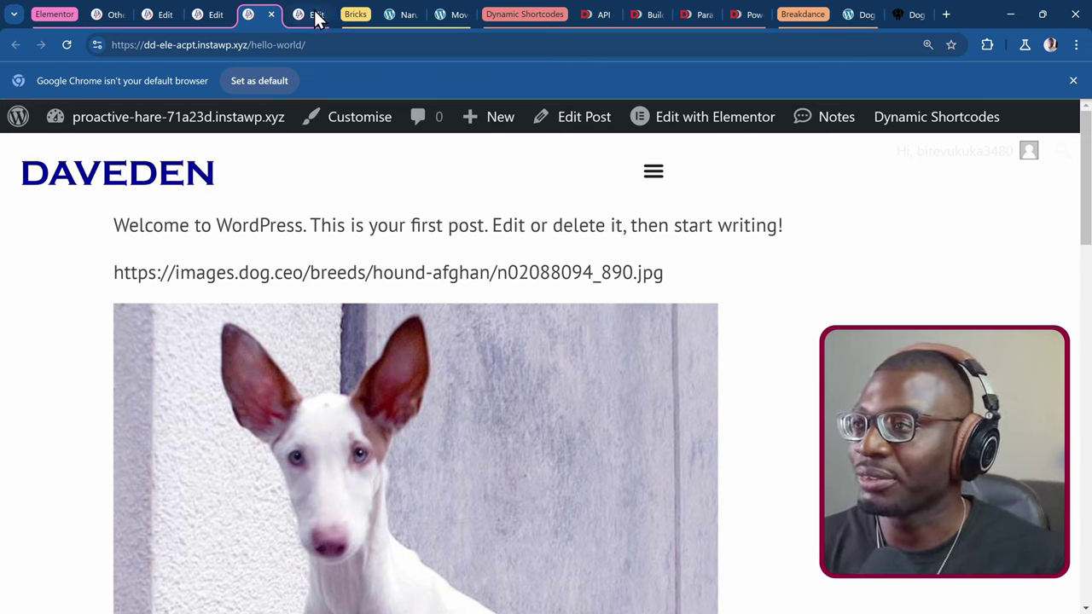
# - Switch to the movie-api page, open it in the Bricks builder and show the Code element's content
pyautogui.click(452, 15)
pyautogui.scroll(3, 366, 307)
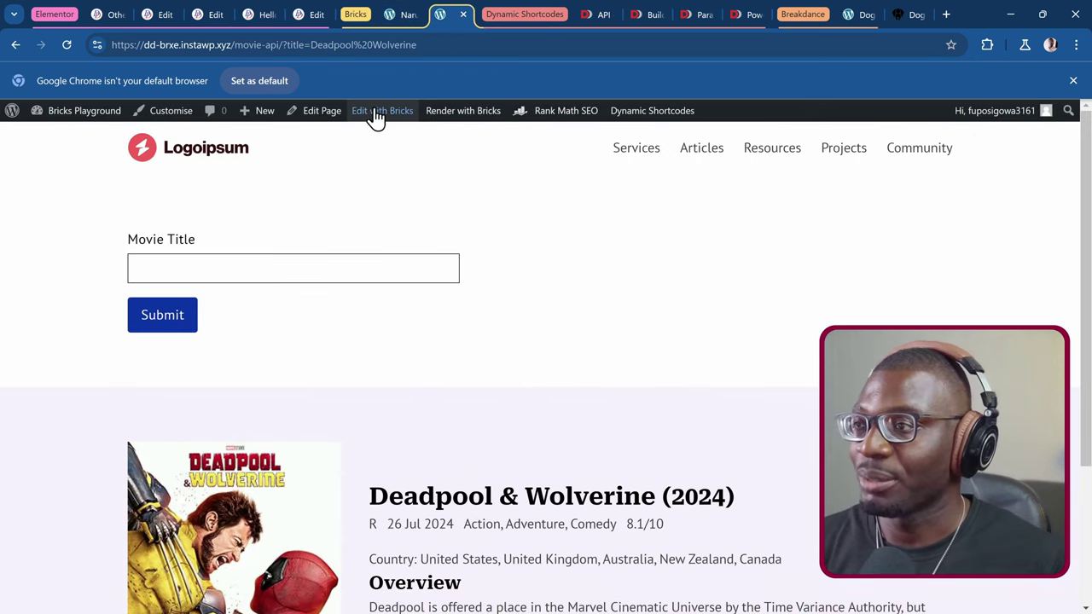
pyautogui.moveTo(454, 110)
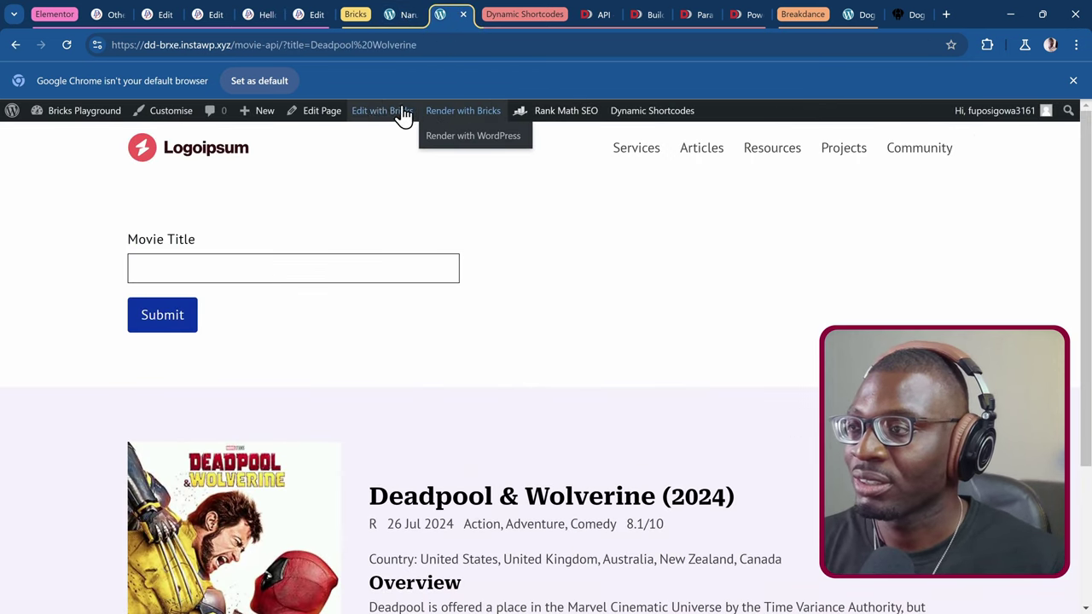
pyautogui.click(375, 118)
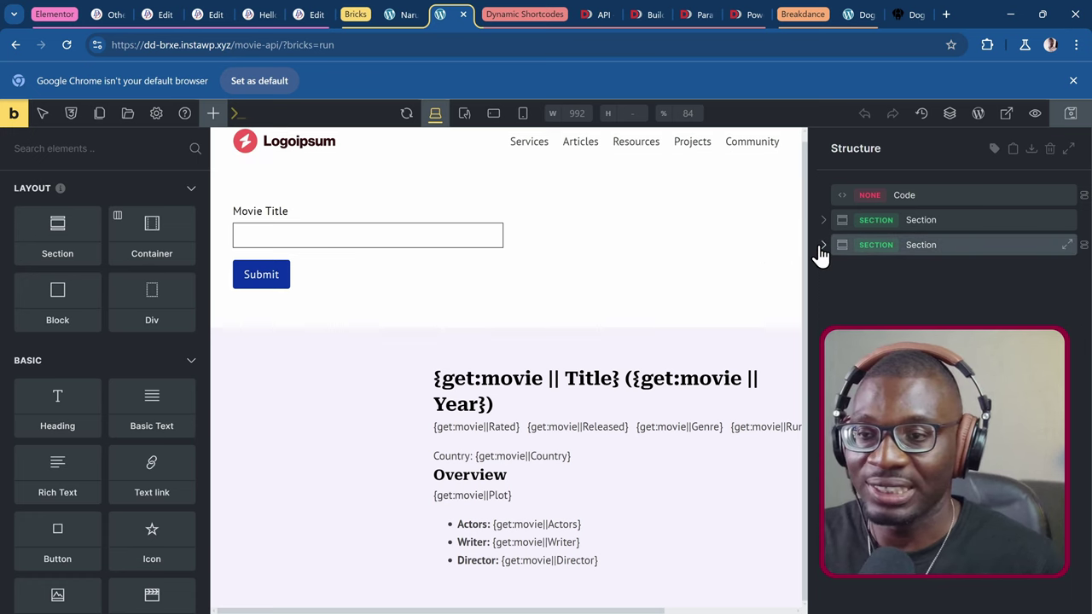
pyautogui.click(841, 195)
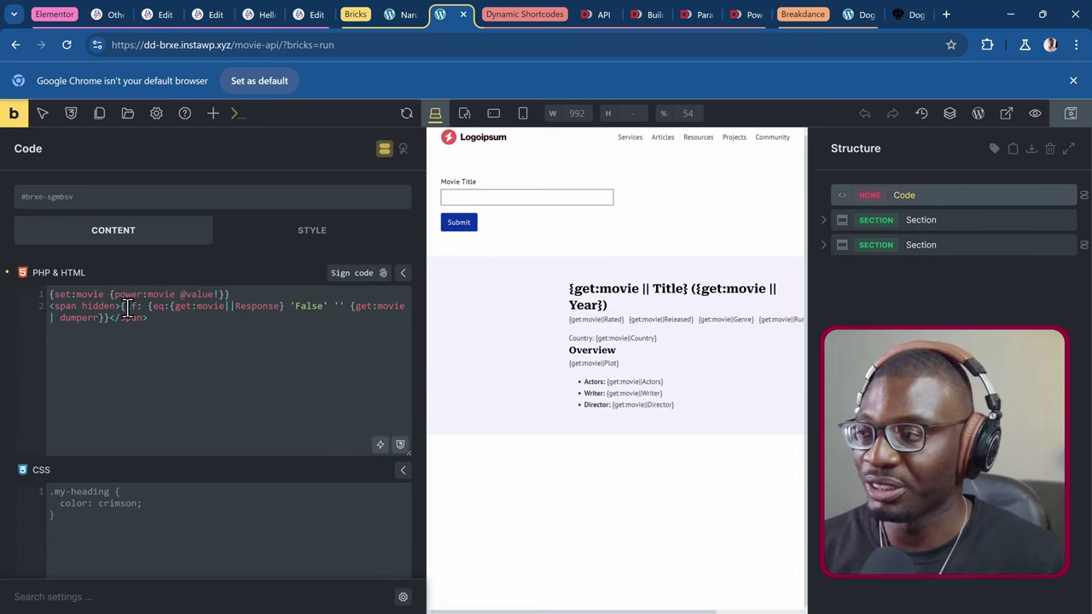
# - Delete the {if: {eq:{get:movie||Response} 'False' '' condition in front of {get:movie | dumperr} on line 2 of the PHP & HTML code
pyautogui.click(125, 306)
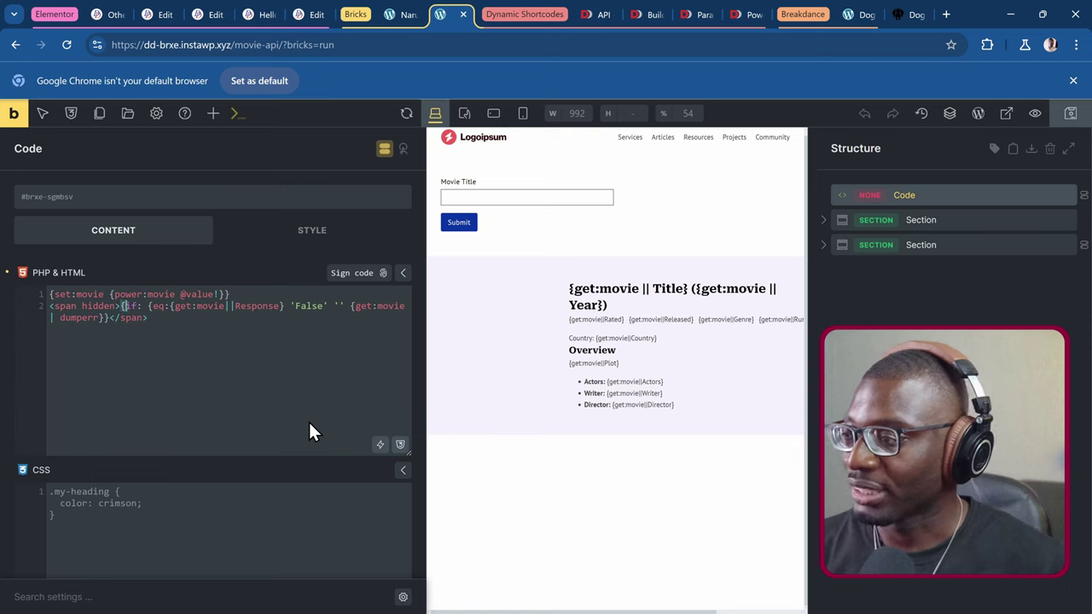
pyautogui.hotkey('shift', 'Right')
pyautogui.hotkey('shift', 'Right')
pyautogui.hotkey('shift', 'Right')
pyautogui.hotkey('shift', 'Right')
pyautogui.hotkey('shift', 'Right')
pyautogui.hotkey('shift', 'Right')
pyautogui.hotkey('shift', 'Right')
pyautogui.hotkey('shift', 'Right')
pyautogui.hotkey('shift', 'Right')
pyautogui.hotkey('shift', 'Right')
pyautogui.hotkey('shift', 'Right')
pyautogui.hotkey('shift', 'Right')
pyautogui.hotkey('shift', 'Right')
pyautogui.hotkey('shift', 'Right')
pyautogui.hotkey('shift', 'Right')
pyautogui.hotkey('shift', 'Right')
pyautogui.hotkey('shift', 'Right')
pyautogui.hotkey('shift', 'Right')
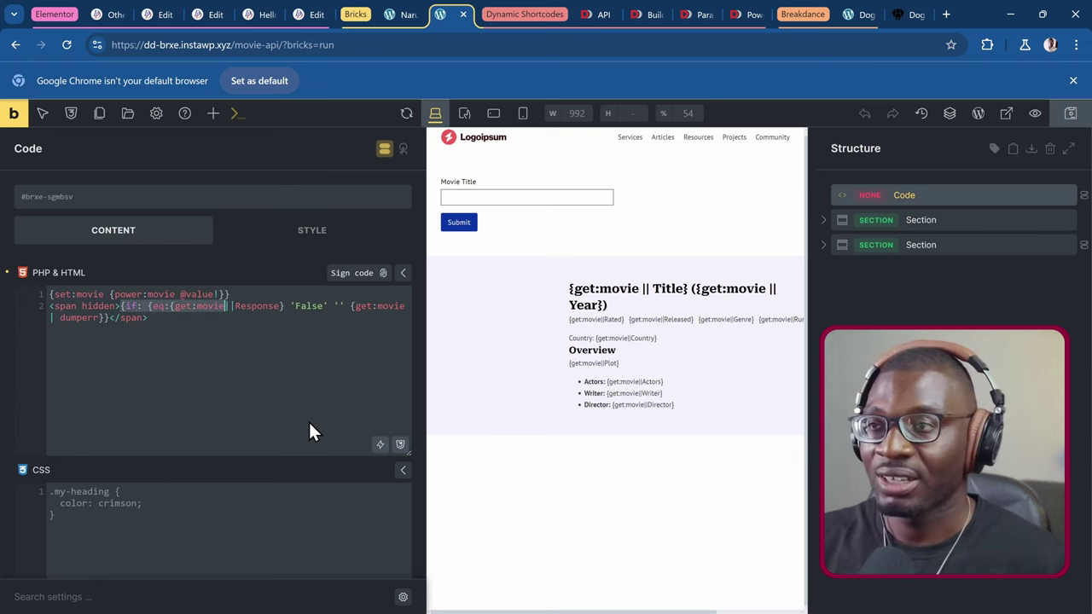
pyautogui.hotkey('shift', 'Right')
pyautogui.hotkey('shift', 'Right')
pyautogui.hotkey('shift', 'Right')
pyautogui.hotkey('shift', 'Right')
pyautogui.hotkey('shift', 'Right')
pyautogui.hotkey('shift', 'Right')
pyautogui.hotkey('shift', 'Right')
pyautogui.hotkey('shift', 'Right')
pyautogui.hotkey('shift', 'Right')
pyautogui.hotkey('shift', 'Right')
pyautogui.hotkey('shift', 'Right')
pyautogui.hotkey('shift', 'Right')
pyautogui.hotkey('shift', 'Right')
pyautogui.hotkey('shift', 'Right')
pyautogui.hotkey('shift', 'Right')
pyautogui.hotkey('shift', 'Right')
pyautogui.hotkey('shift', 'Right')
pyautogui.hotkey('shift', 'Right')
pyautogui.hotkey('shift', 'Right')
pyautogui.hotkey('shift', 'Right')
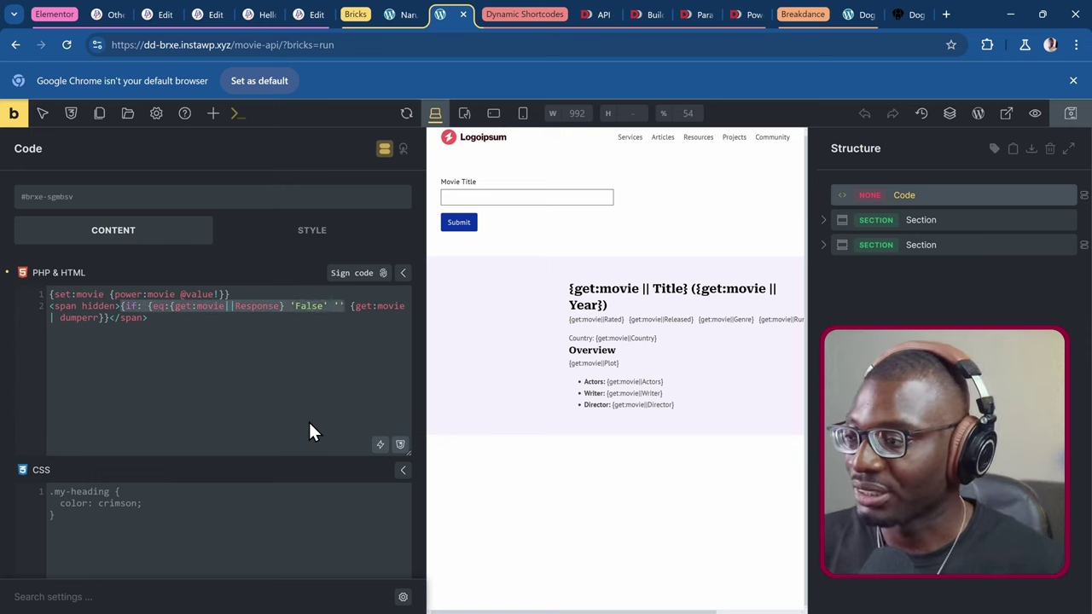
pyautogui.press('BackSpace')
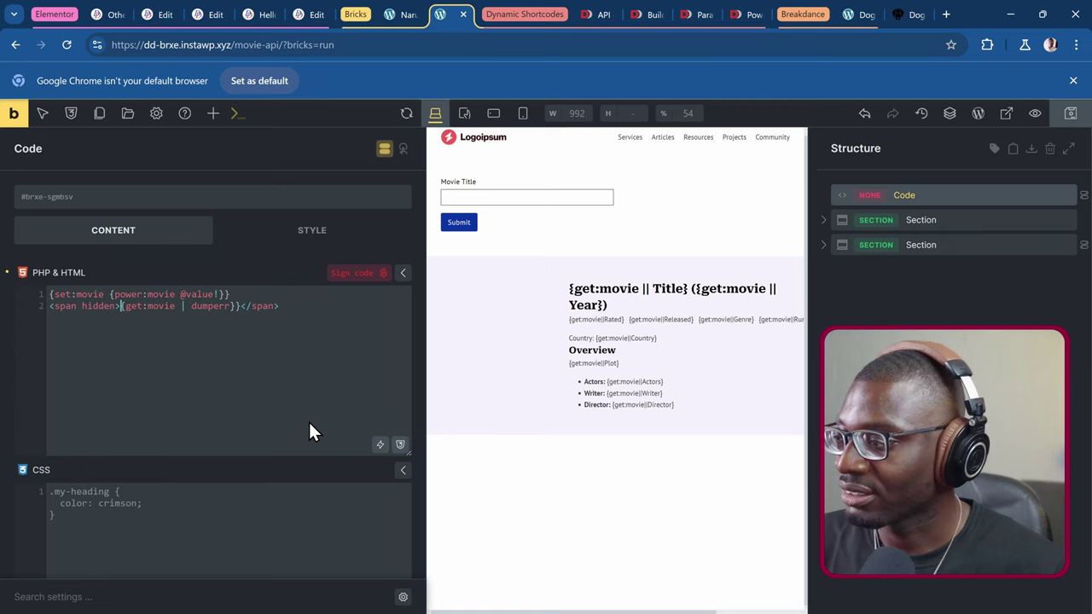
# - Remove the surplus closing brace after dumperr so the span contains {get:movie | dumperr}, and sign the code
pyautogui.hotkey('ctrl', 'Right')
pyautogui.hotkey('ctrl', 'Right')
pyautogui.hotkey('ctrl', 'Right')
pyautogui.hotkey('ctrl', 'Right')
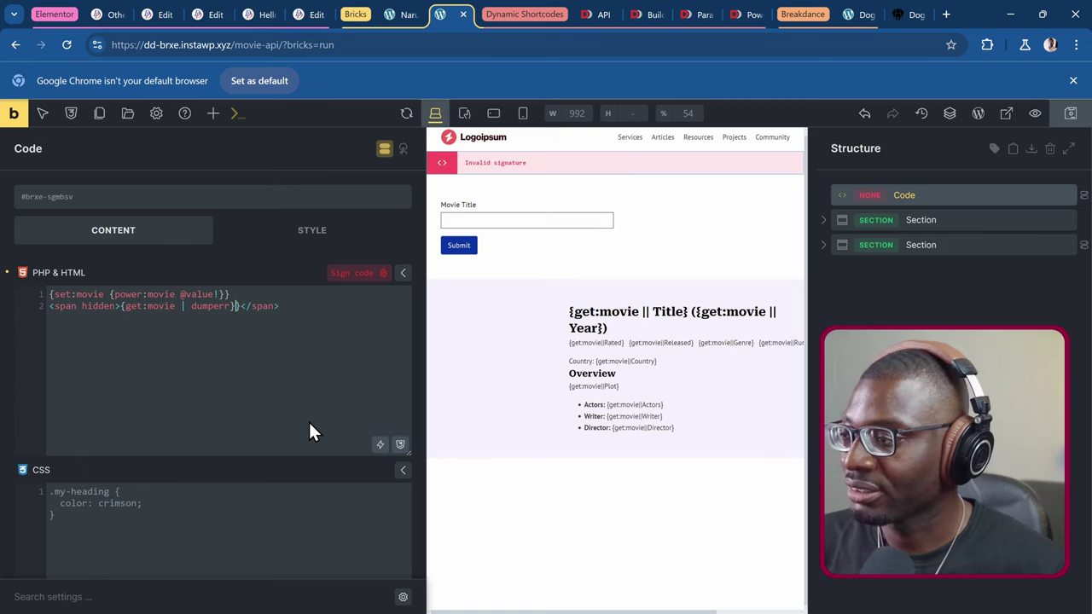
pyautogui.press('Right')
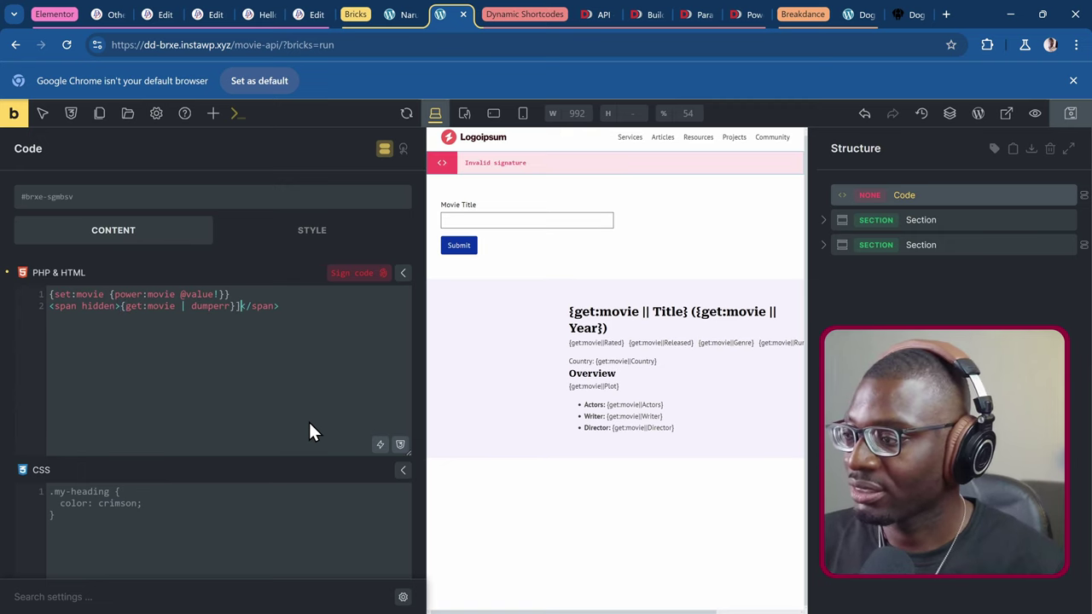
pyautogui.press('BackSpace')
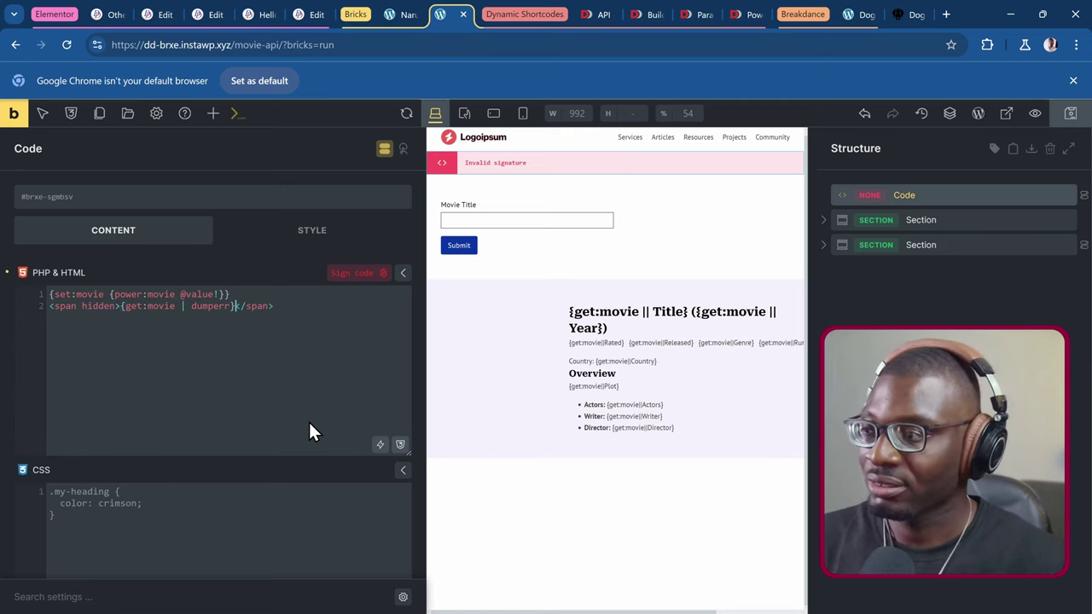
pyautogui.click(341, 276)
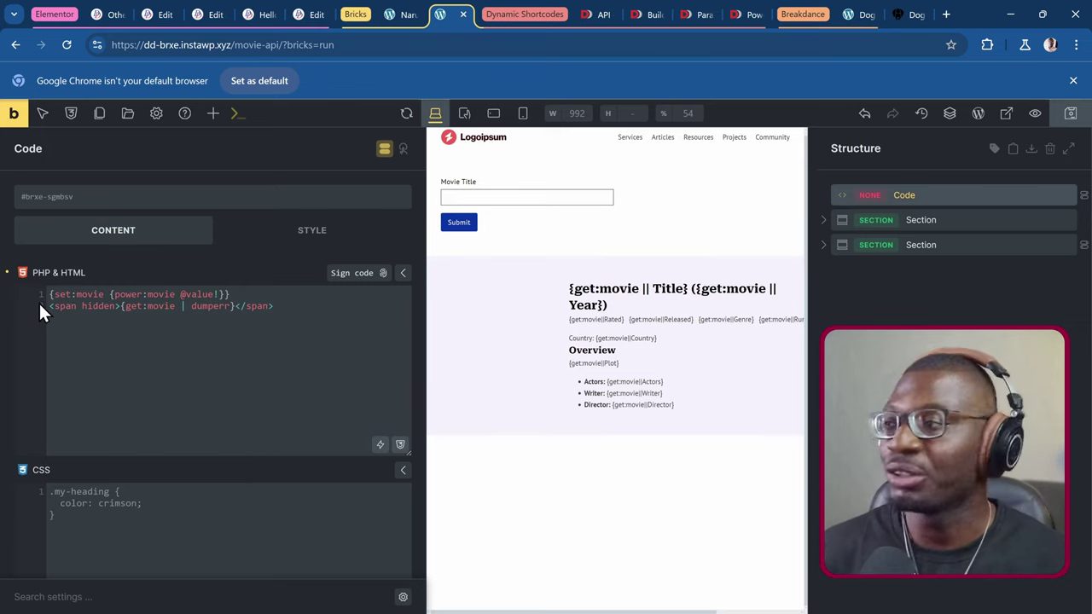
pyautogui.scroll(-1, 69, 296)
pyautogui.scroll(1, 69, 281)
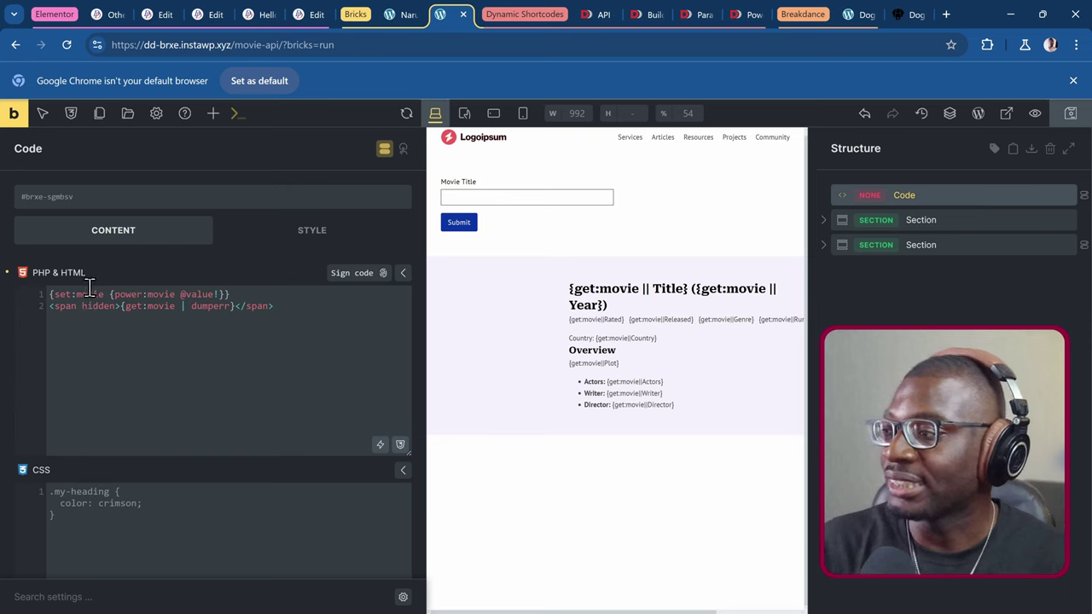
pyautogui.doubleClick(56, 294)
pyautogui.write('get')
pyautogui.hotkey('ctrl', 'z')
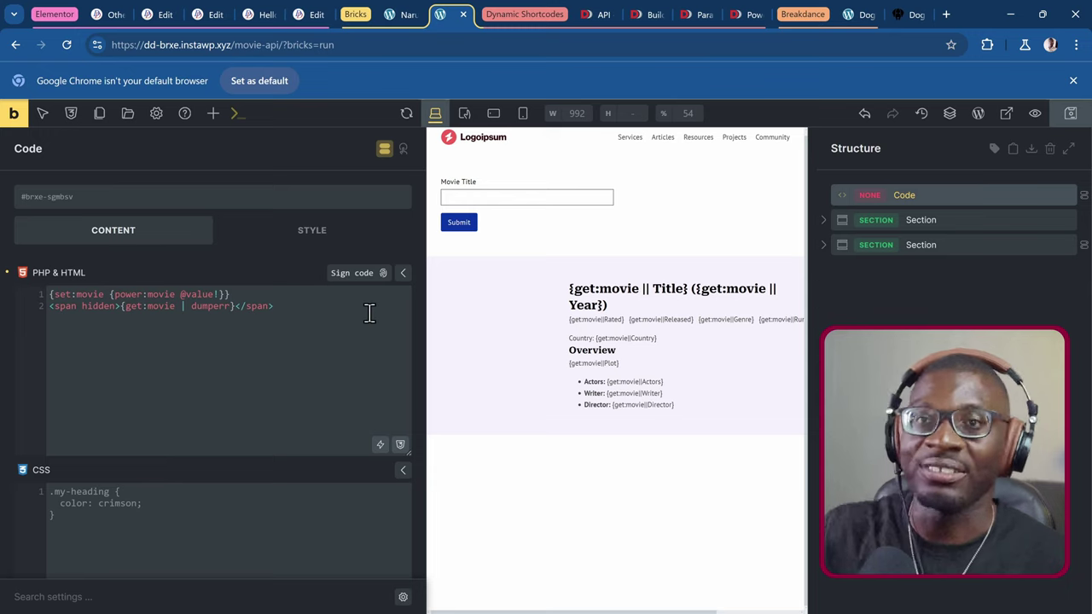
# - Open the preview of the movie-api page and submit Minions The Rise of Gru as the movie title
pyautogui.scroll(-5, 278, 361)
pyautogui.scroll(-1, 277, 375)
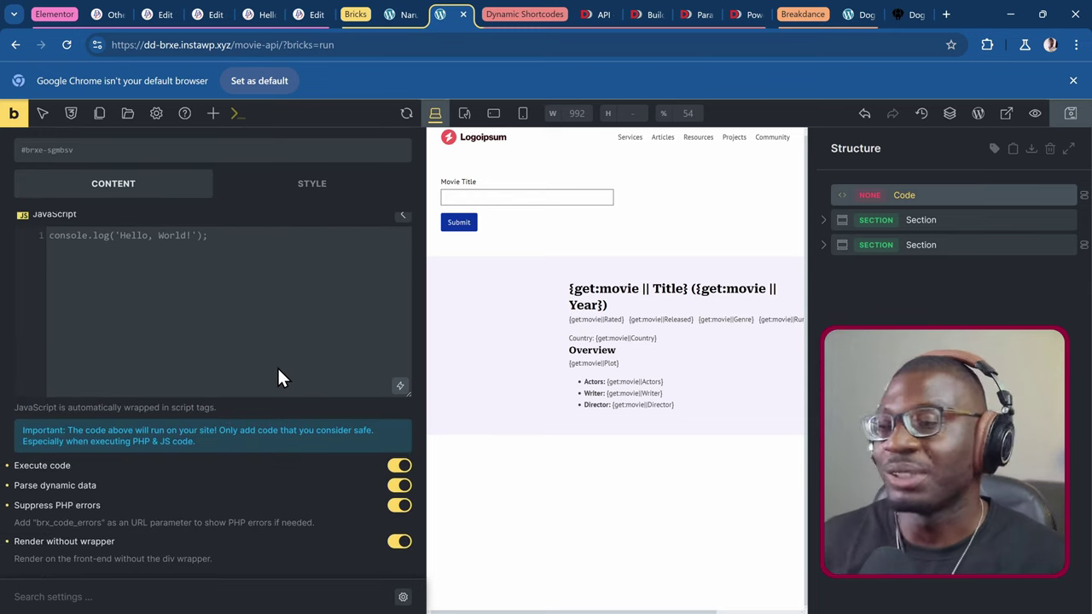
pyautogui.scroll(6, 328, 401)
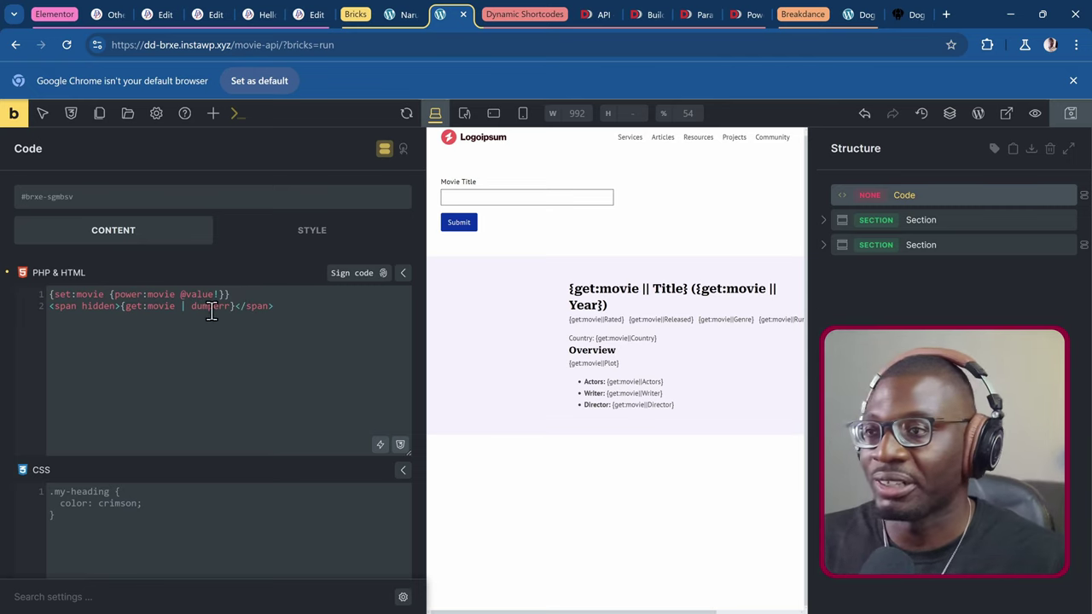
pyautogui.click(13, 115)
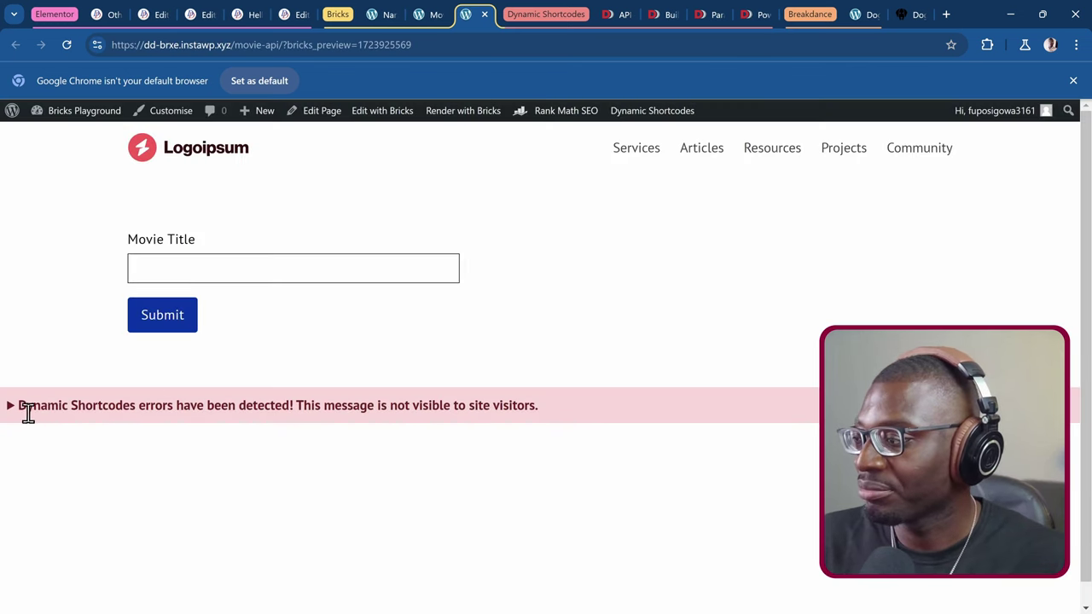
pyautogui.click(241, 269)
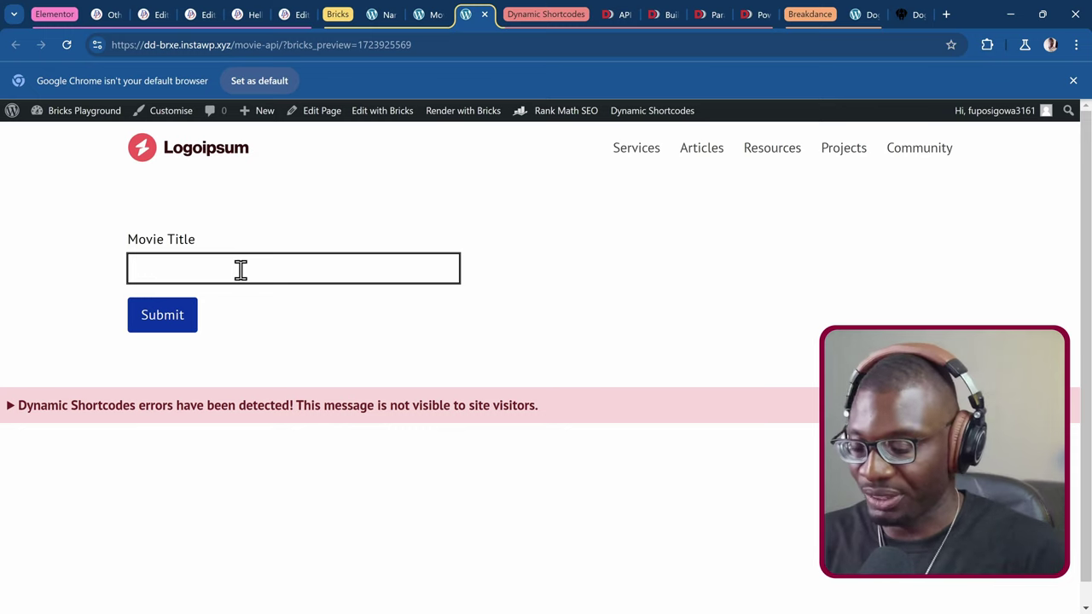
pyautogui.write('M')
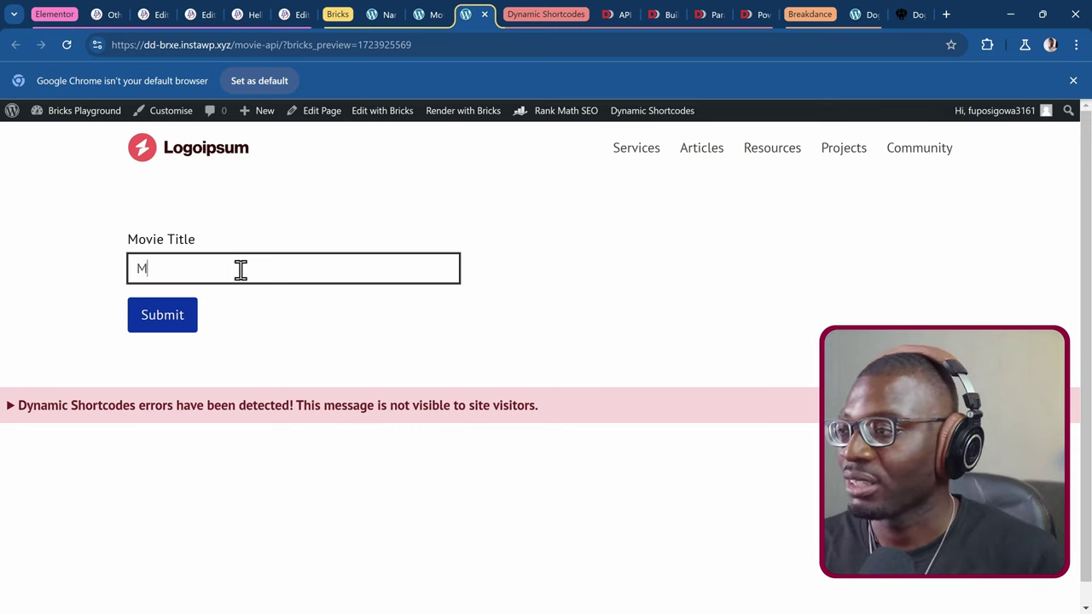
pyautogui.write('inions')
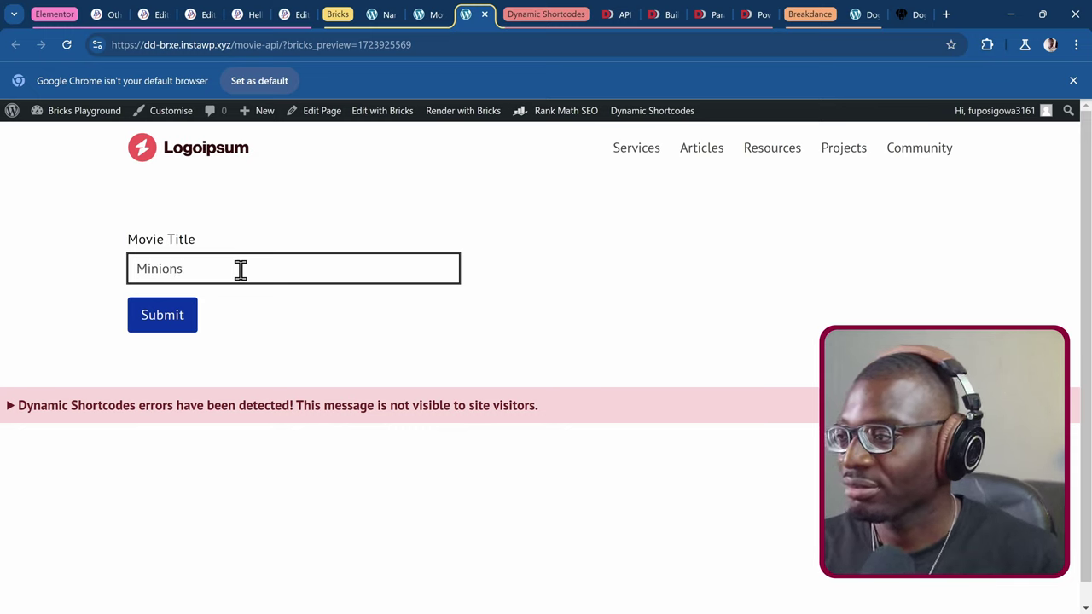
pyautogui.write(' The')
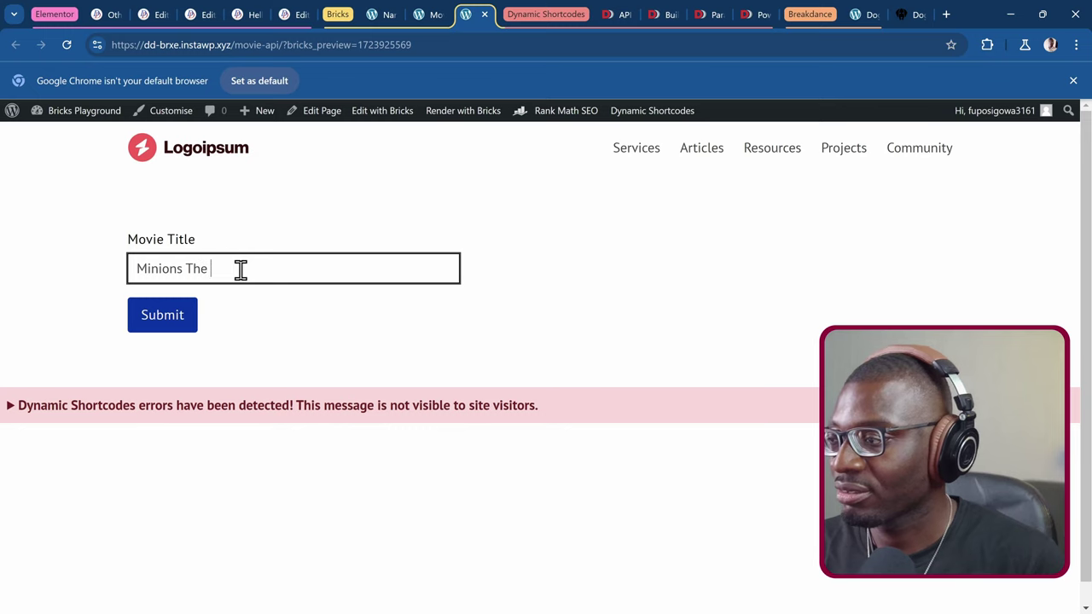
pyautogui.write(' Rise of Gru')
pyautogui.press('BackSpace')
pyautogui.write('ise of Gru')
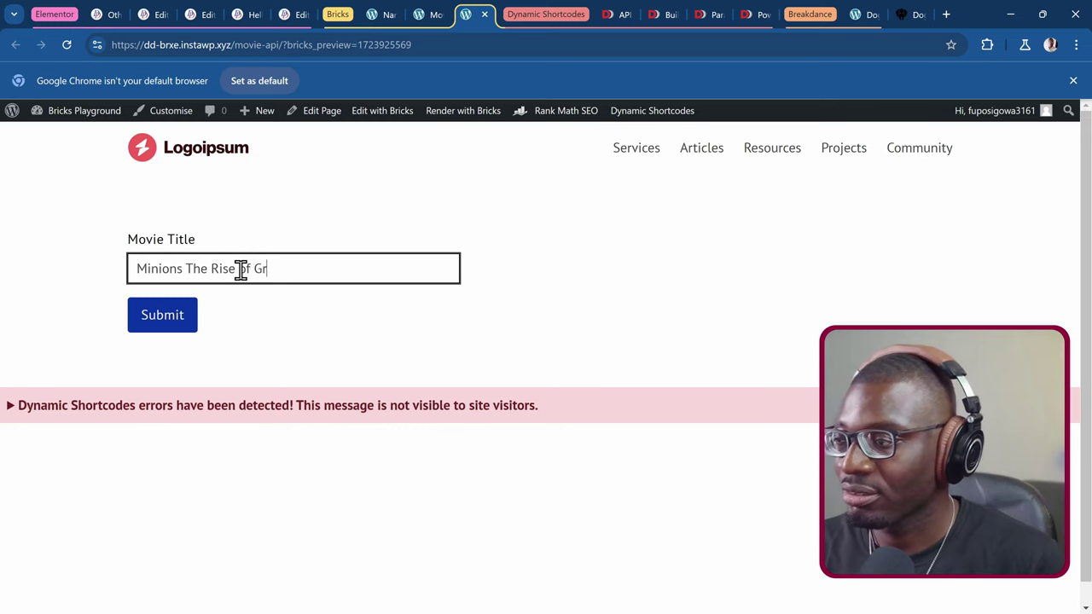
pyautogui.press('Return')
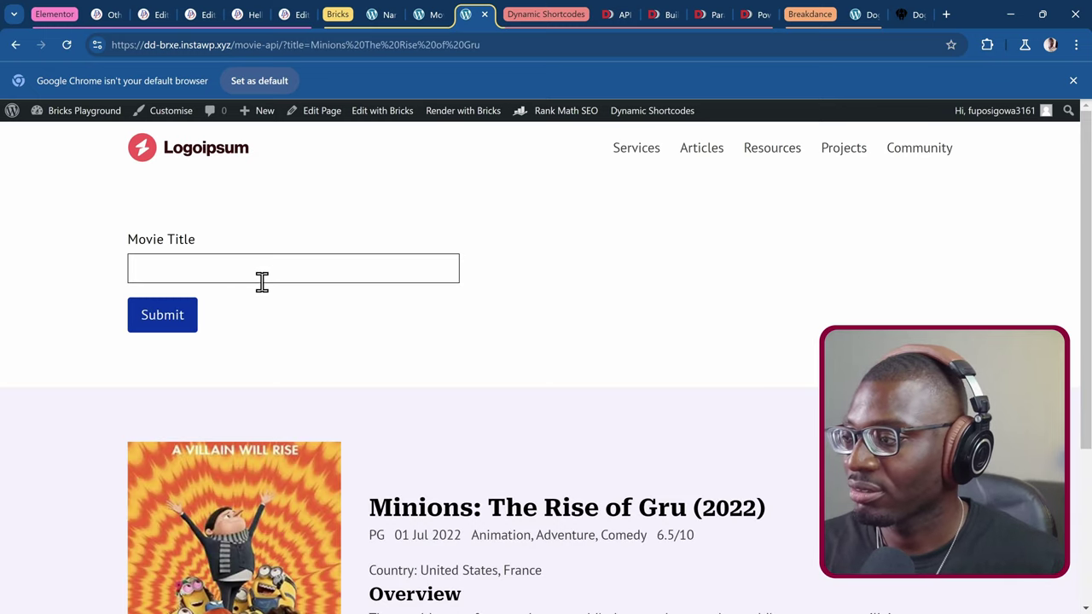
# - Expand the Dynamic Shortcodes error notice below the movie details and examine the dumped movie array through its Response key
pyautogui.scroll(-2, 261, 281)
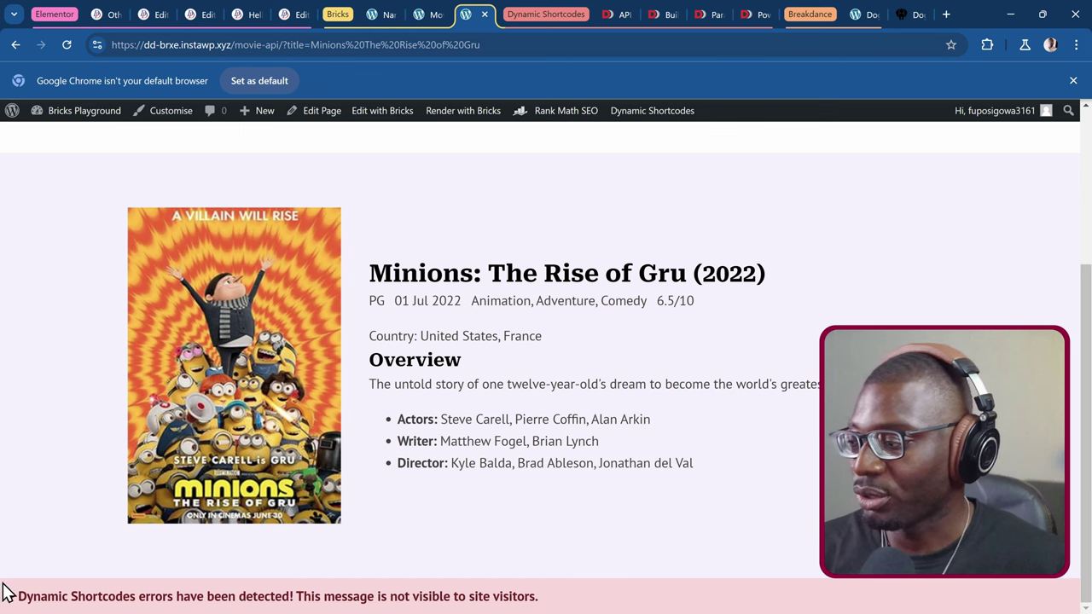
pyautogui.click(11, 599)
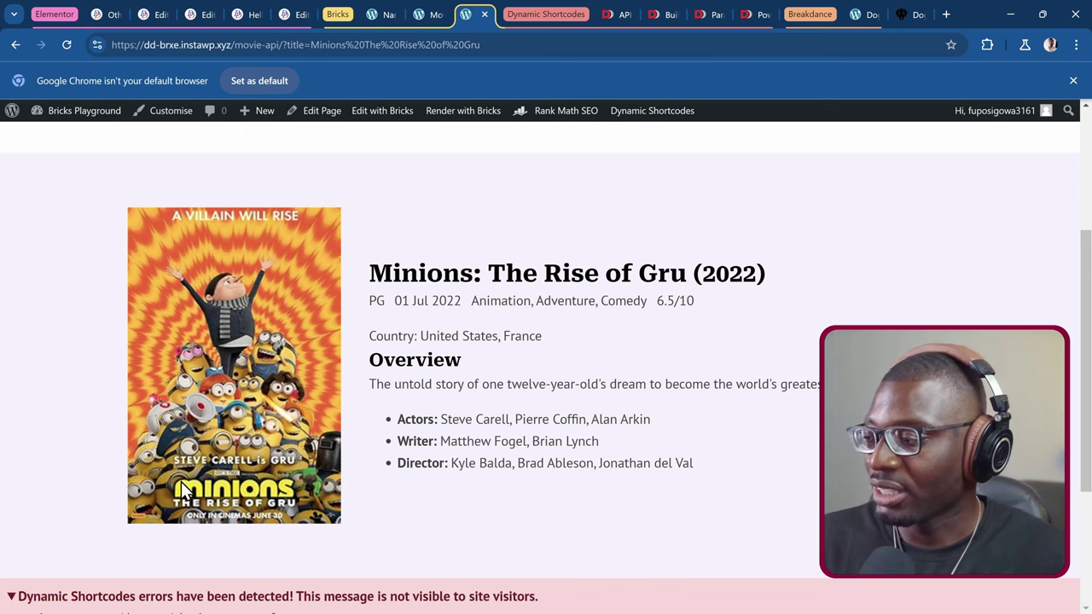
pyautogui.scroll(-2, 181, 491)
pyautogui.scroll(-1, 166, 491)
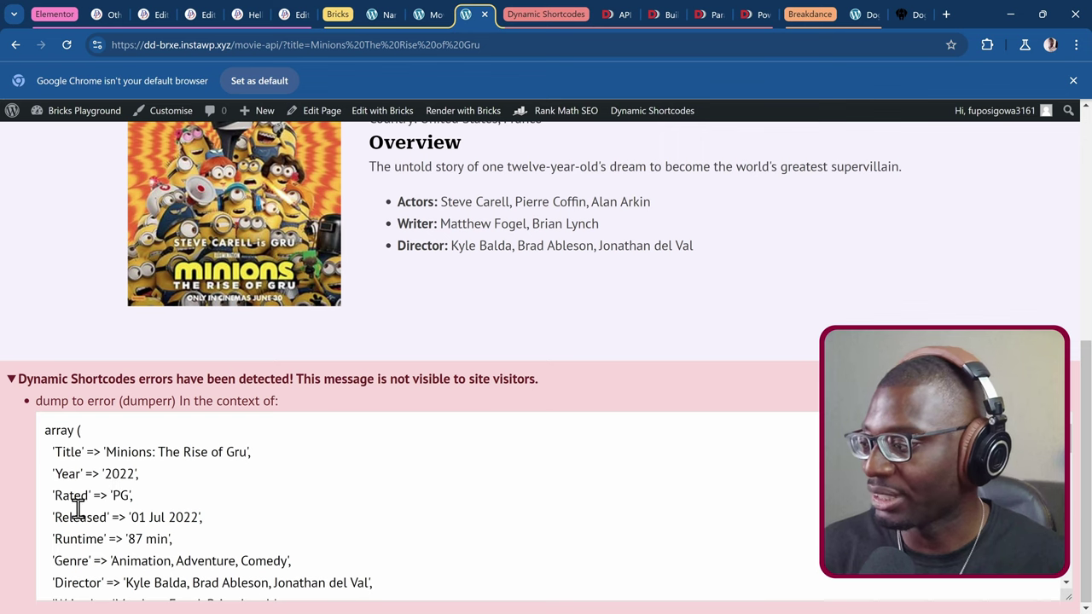
pyautogui.scroll(-5, 179, 521)
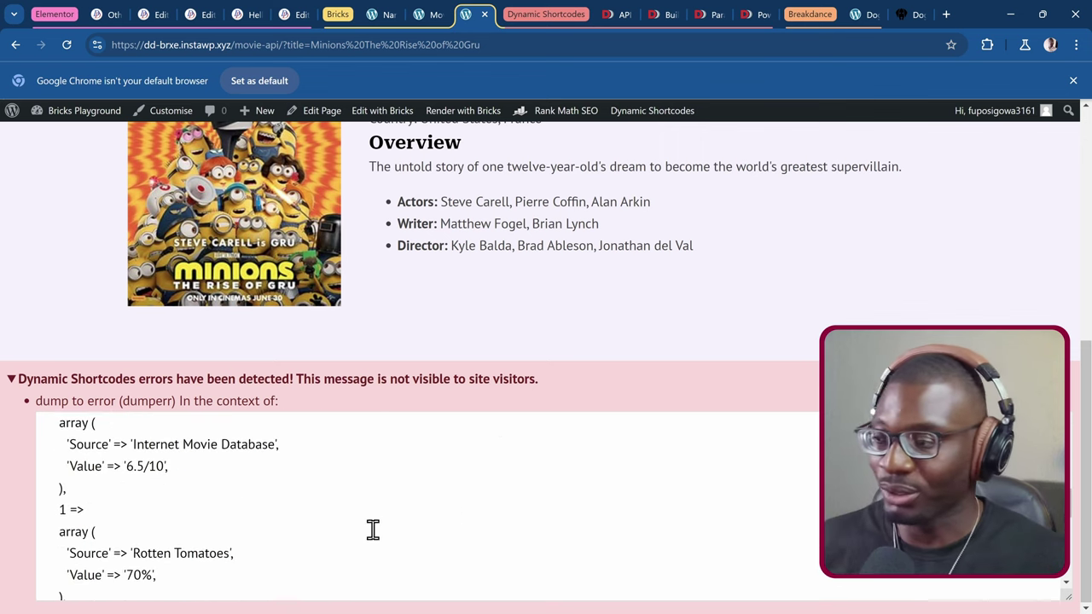
pyautogui.scroll(2, 264, 520)
pyautogui.scroll(3, 264, 520)
pyautogui.scroll(-2, 251, 504)
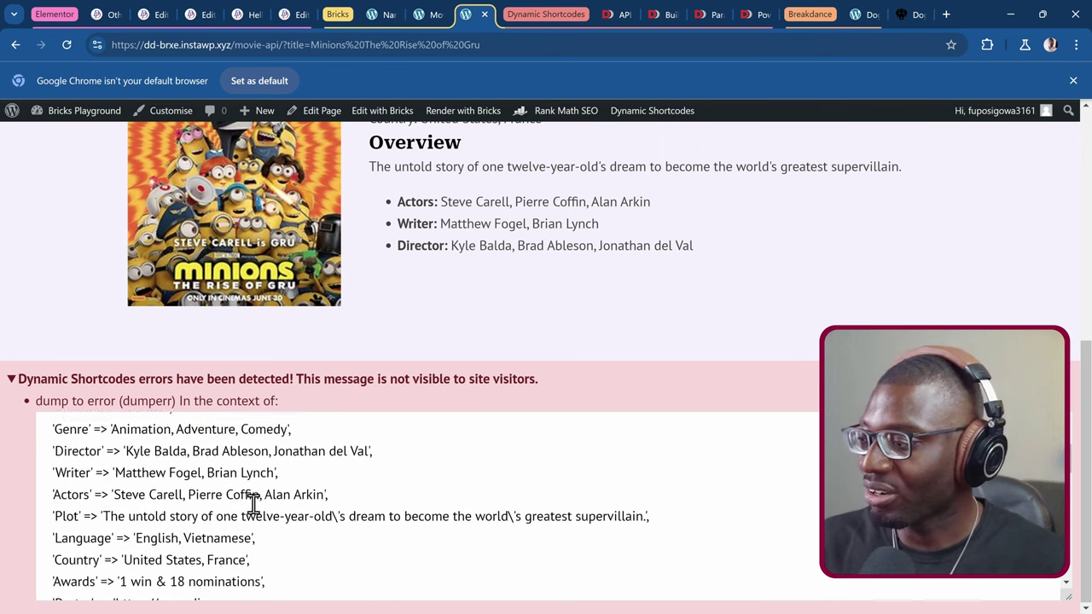
pyautogui.scroll(-6, 254, 505)
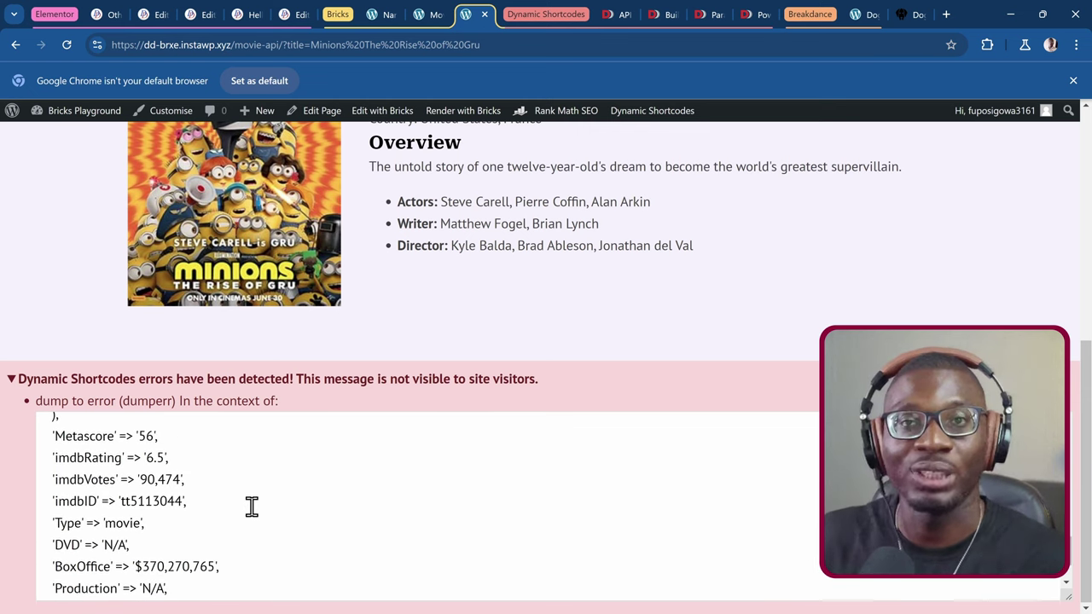
pyautogui.scroll(-2, 246, 511)
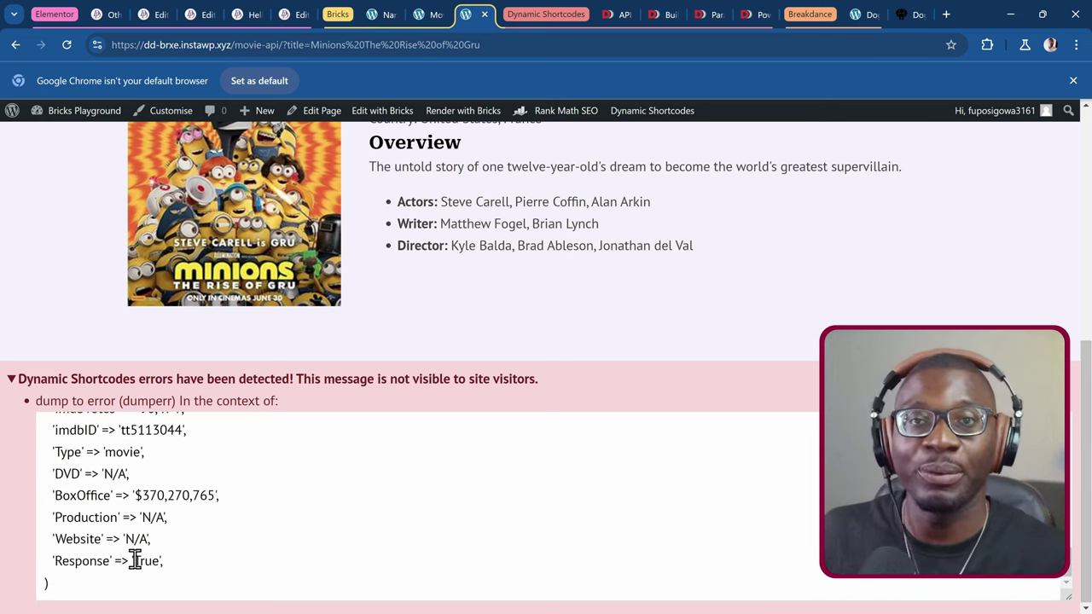
# - Examine the nested Ratings array and Poster key in the dump, and compare the dumped fields with the rendered movie details
pyautogui.scroll(3, 134, 558)
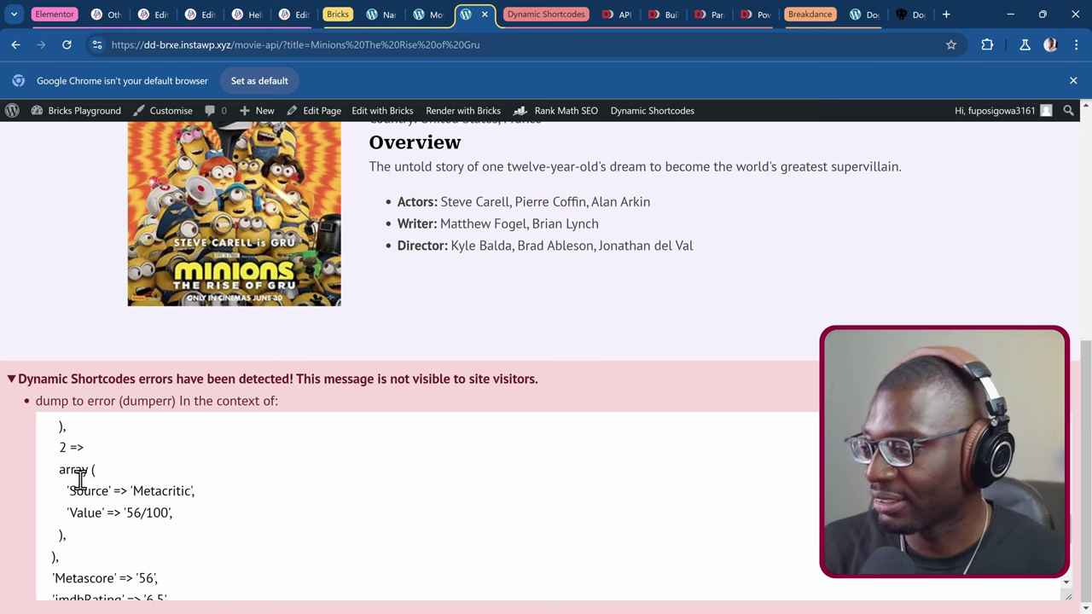
pyautogui.scroll(3, 76, 482)
pyautogui.scroll(2, 91, 495)
pyautogui.scroll(-1, 82, 491)
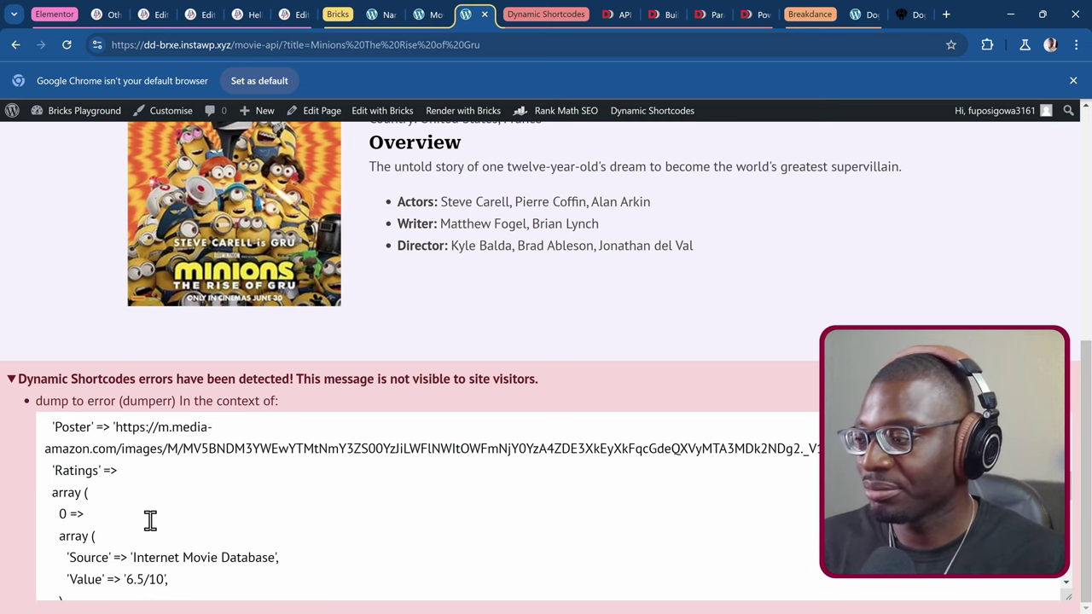
pyautogui.scroll(-1, 151, 518)
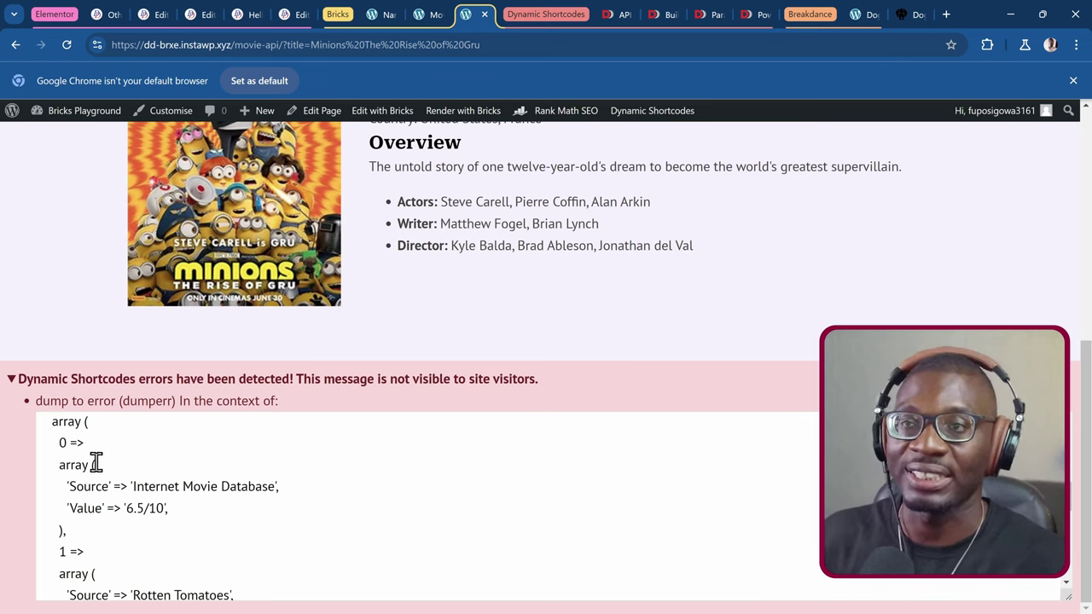
pyautogui.scroll(5, 390, 461)
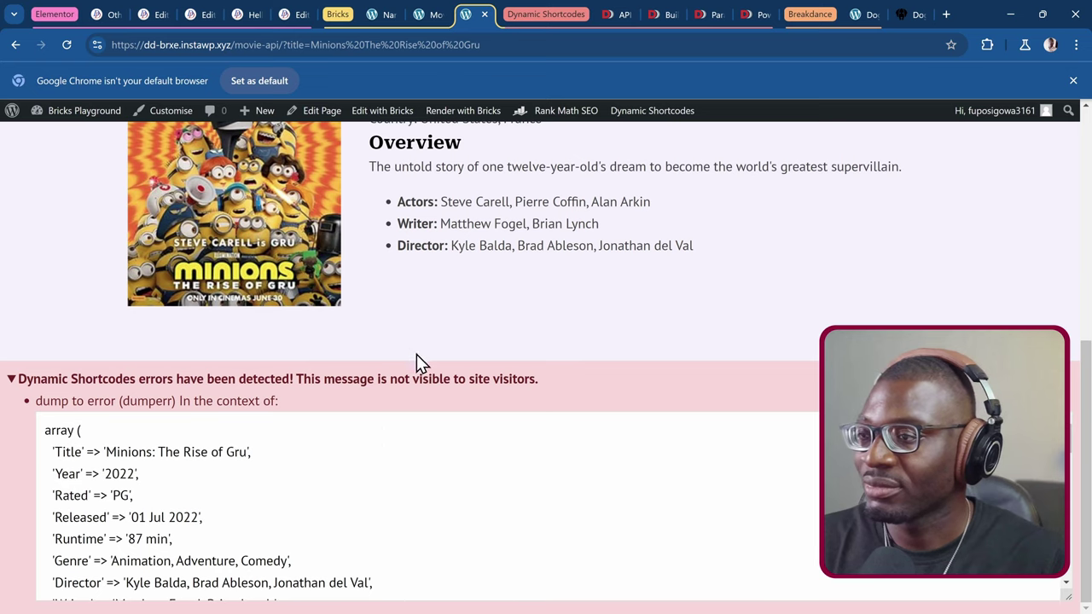
pyautogui.scroll(5, 416, 354)
pyautogui.scroll(-3, 618, 413)
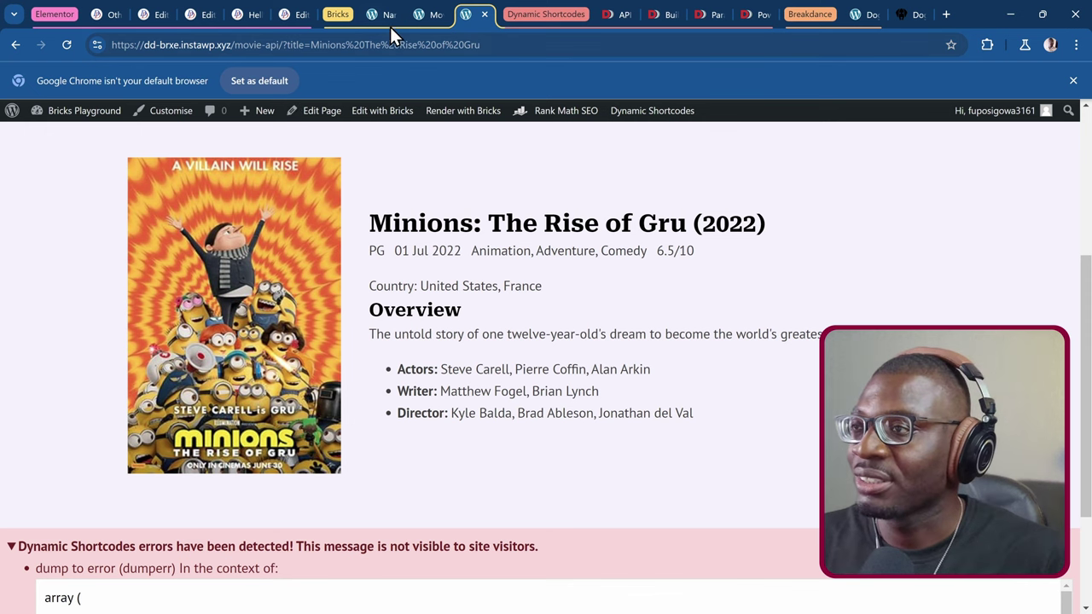
# - Switch to the Elementor site, leave the Hello world! post editor, and open the Power Shortcodes page of Dynamic Shortcodes
pyautogui.click(237, 17)
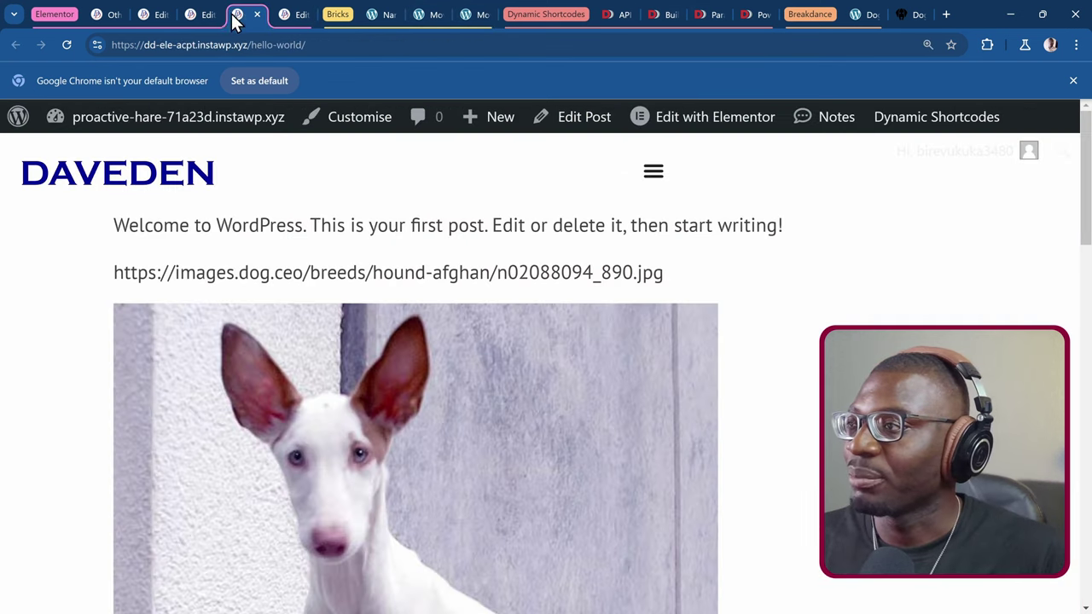
pyautogui.click(198, 15)
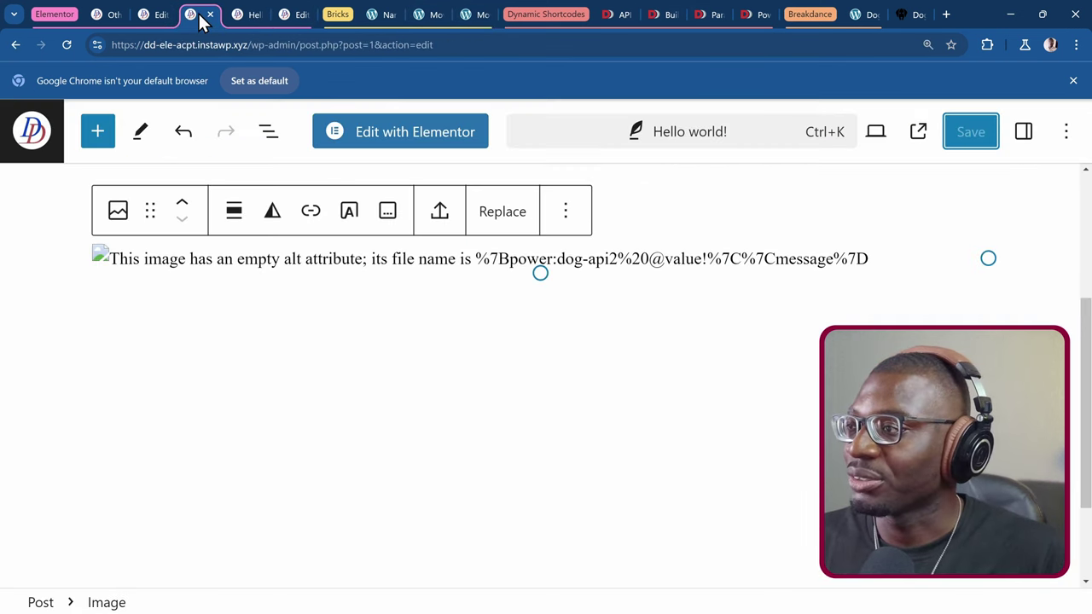
pyautogui.click(32, 135)
pyautogui.scroll(-5, 97, 390)
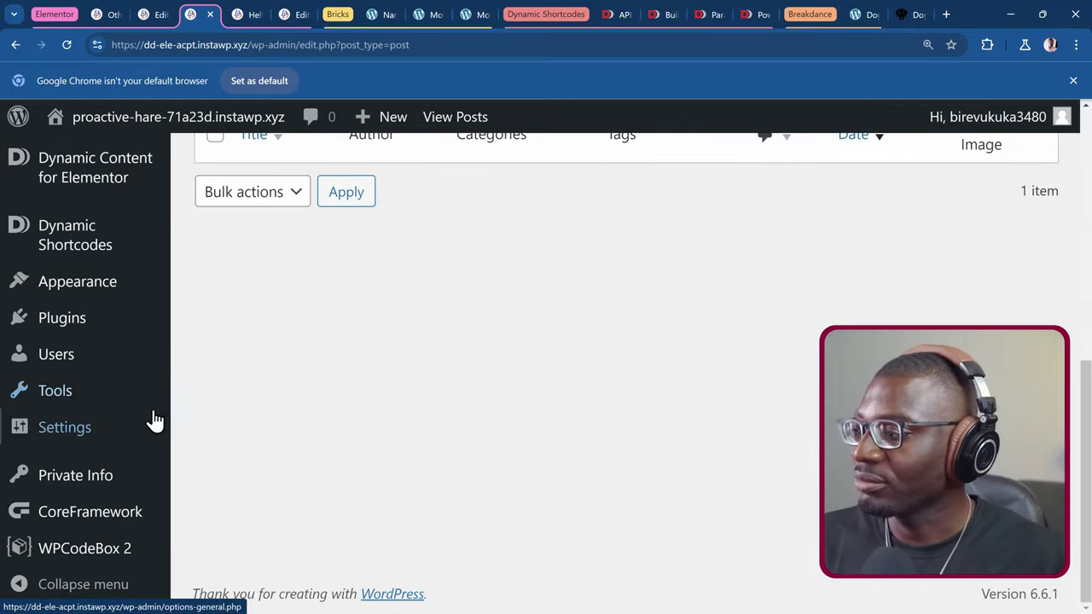
pyautogui.scroll(3, 124, 533)
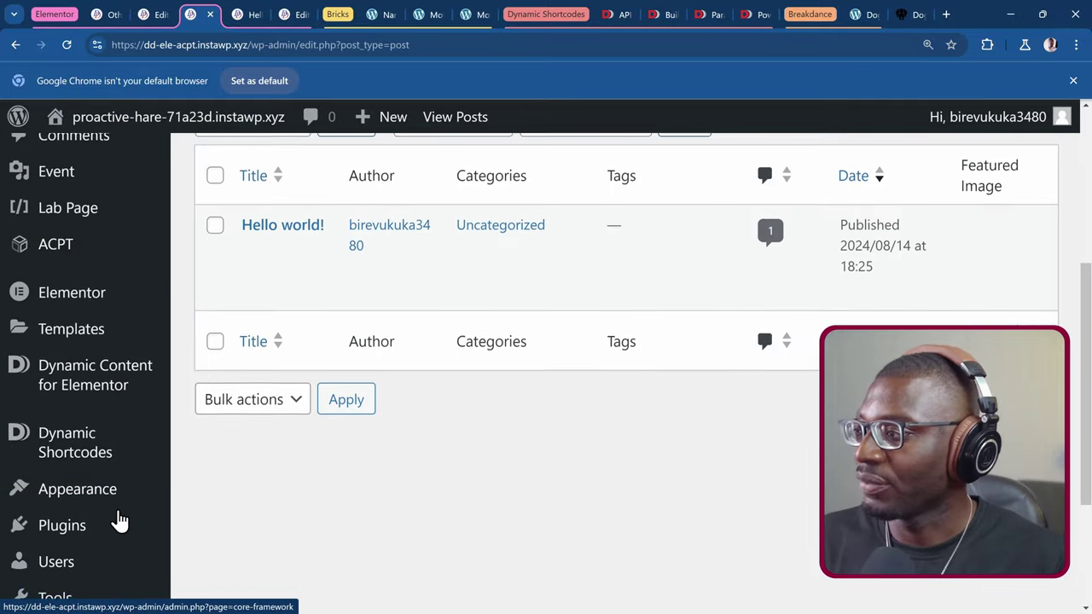
pyautogui.scroll(-1, 120, 521)
pyautogui.moveTo(85, 383)
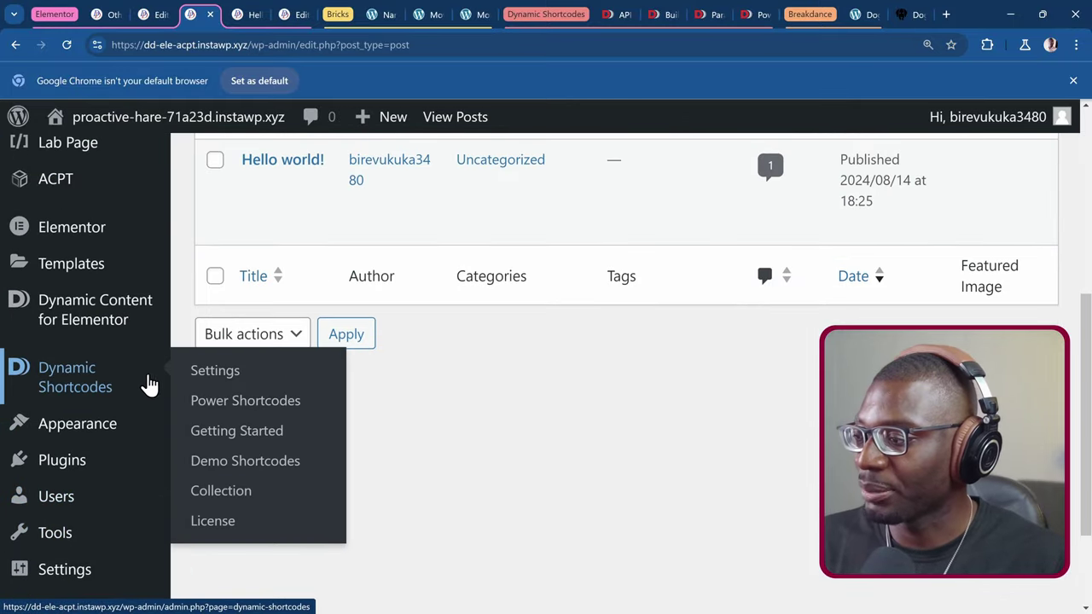
pyautogui.click(211, 400)
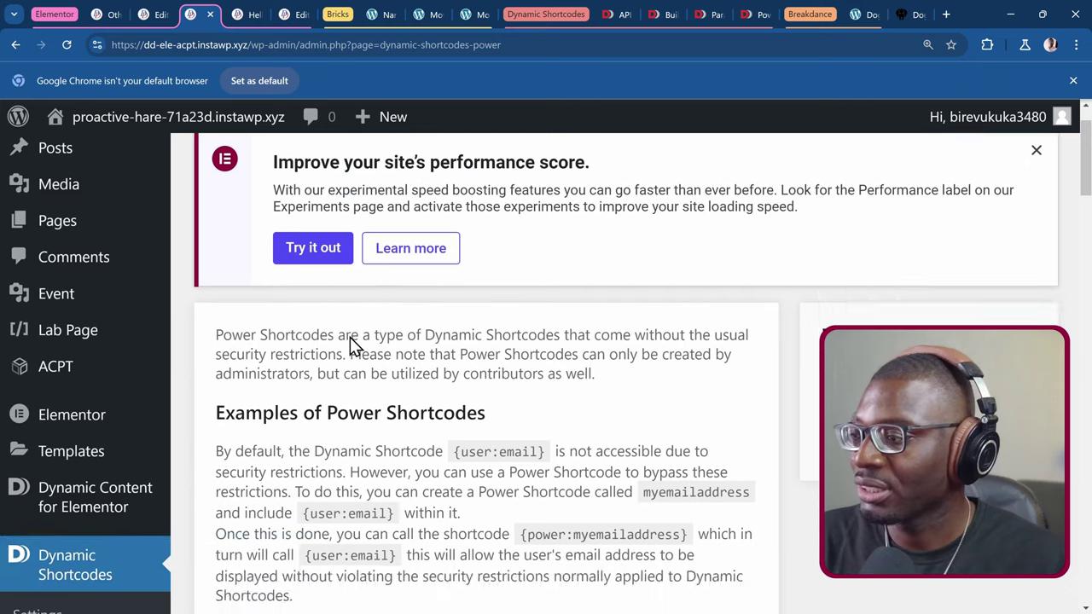
# - Review the saved contents of the movie-api and dog-api power shortcodes
pyautogui.scroll(-7, 350, 337)
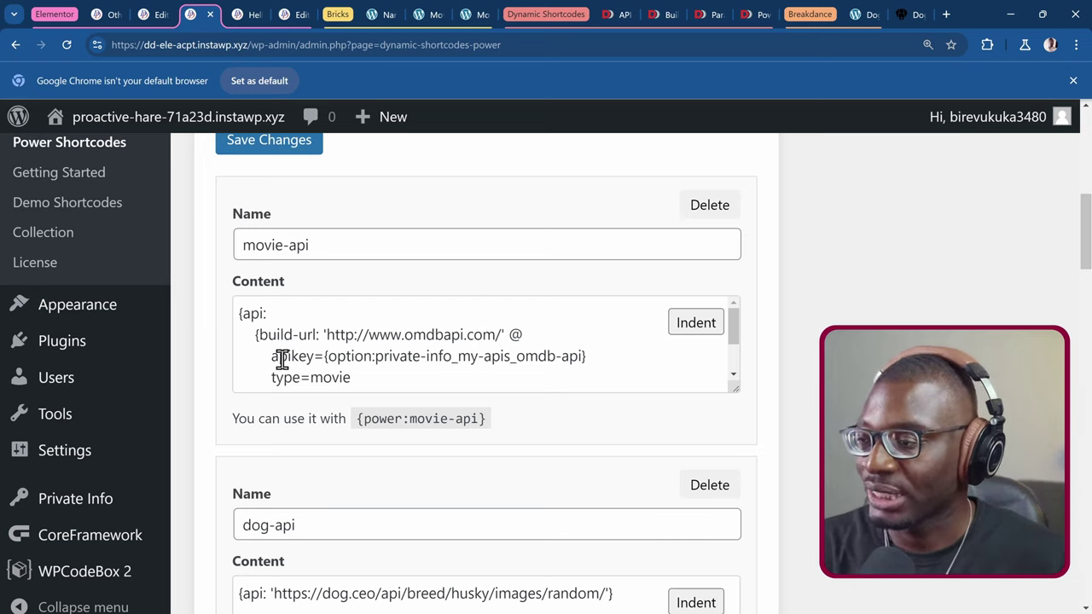
pyautogui.scroll(-3, 287, 375)
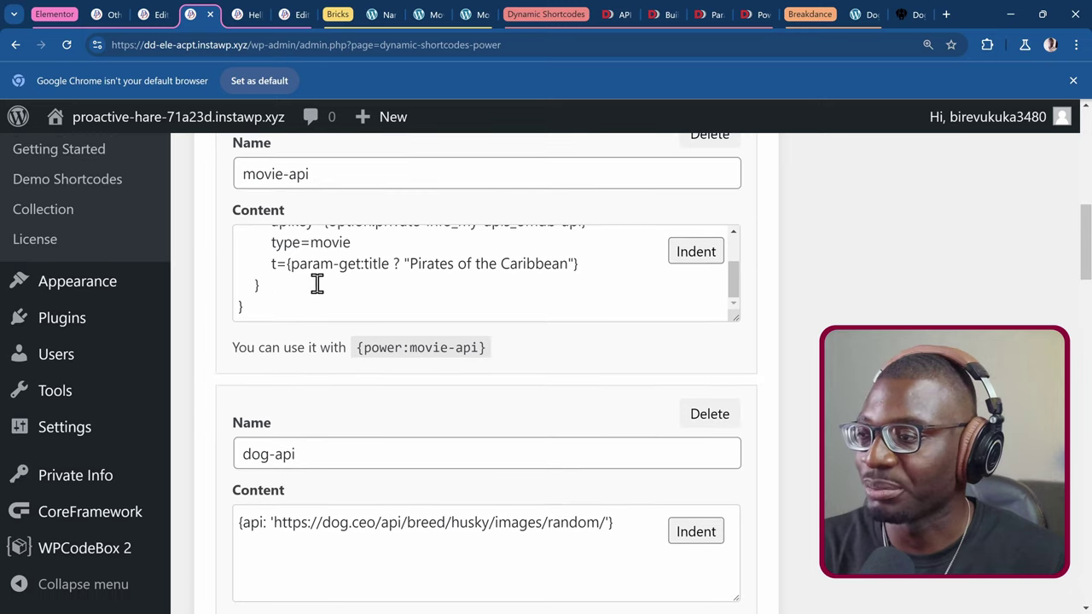
pyautogui.scroll(3, 290, 286)
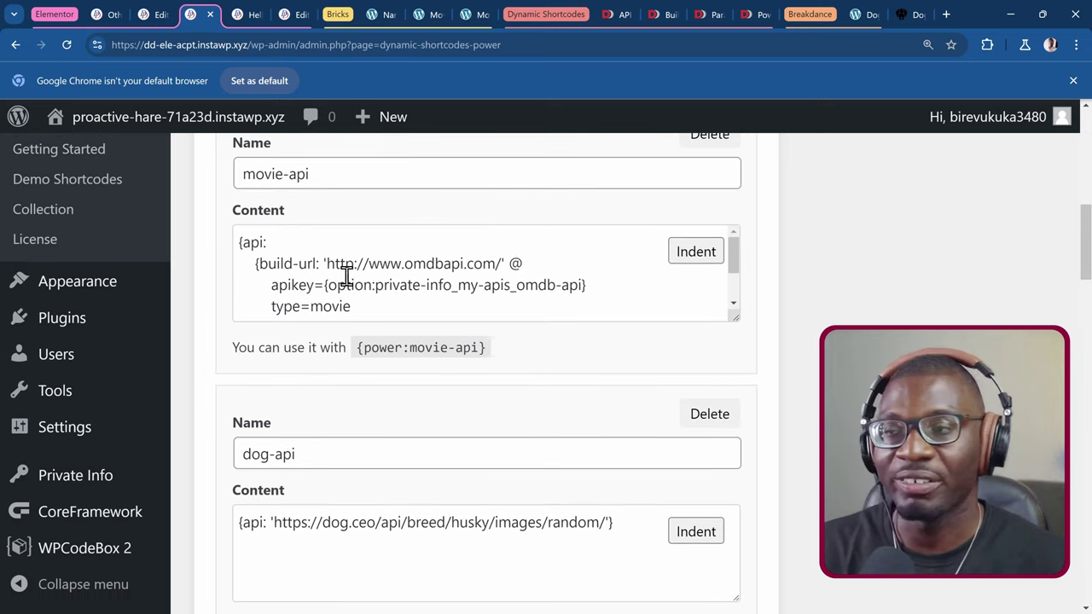
pyautogui.scroll(-6, 347, 275)
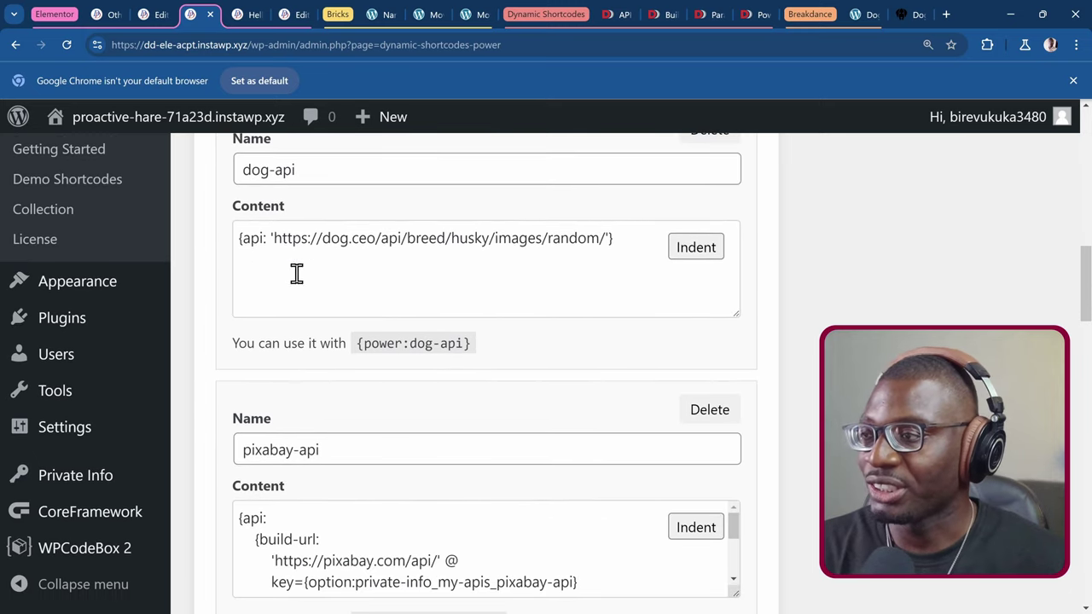
pyautogui.scroll(-1, 262, 437)
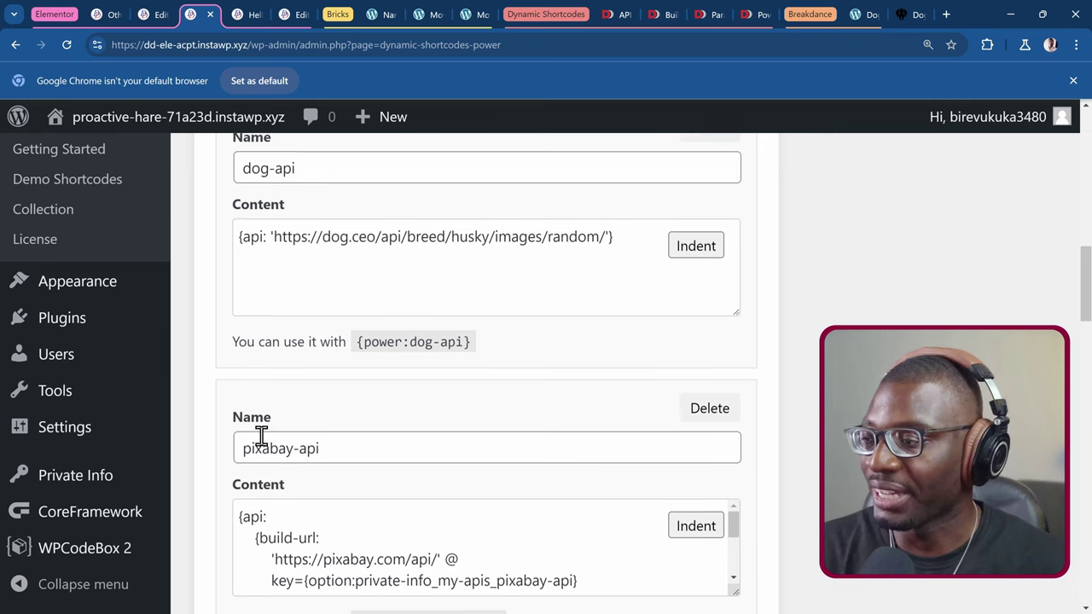
# - Examine the pixabay-api power shortcode's build-url call, including its key, q, image_type and per_page parameters
pyautogui.scroll(-2, 261, 435)
pyautogui.scroll(1, 269, 409)
pyautogui.scroll(-1, 292, 409)
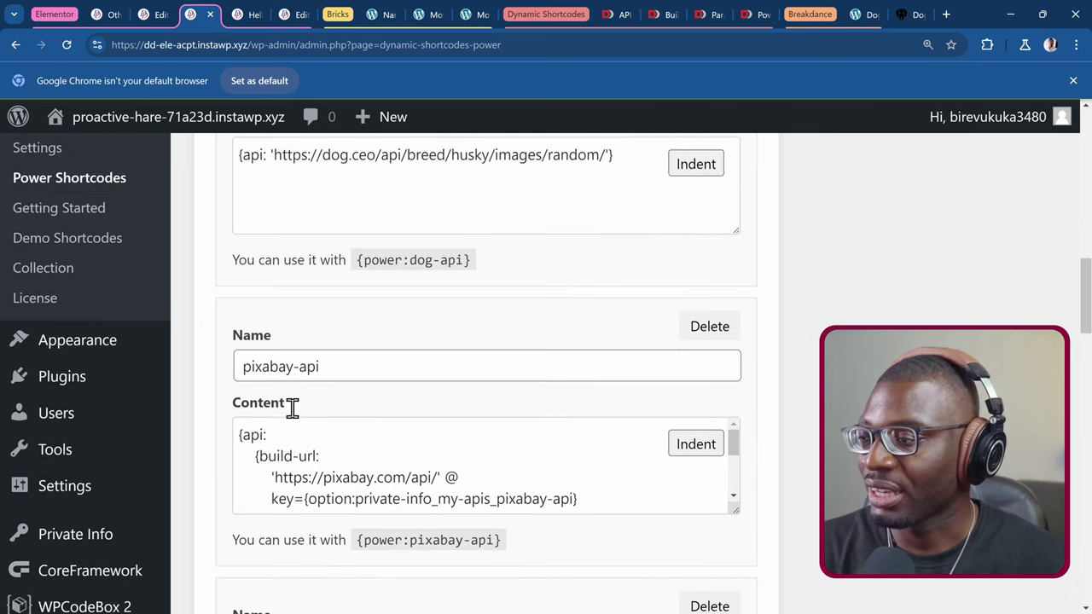
pyautogui.scroll(1, 256, 397)
pyautogui.scroll(-1, 348, 470)
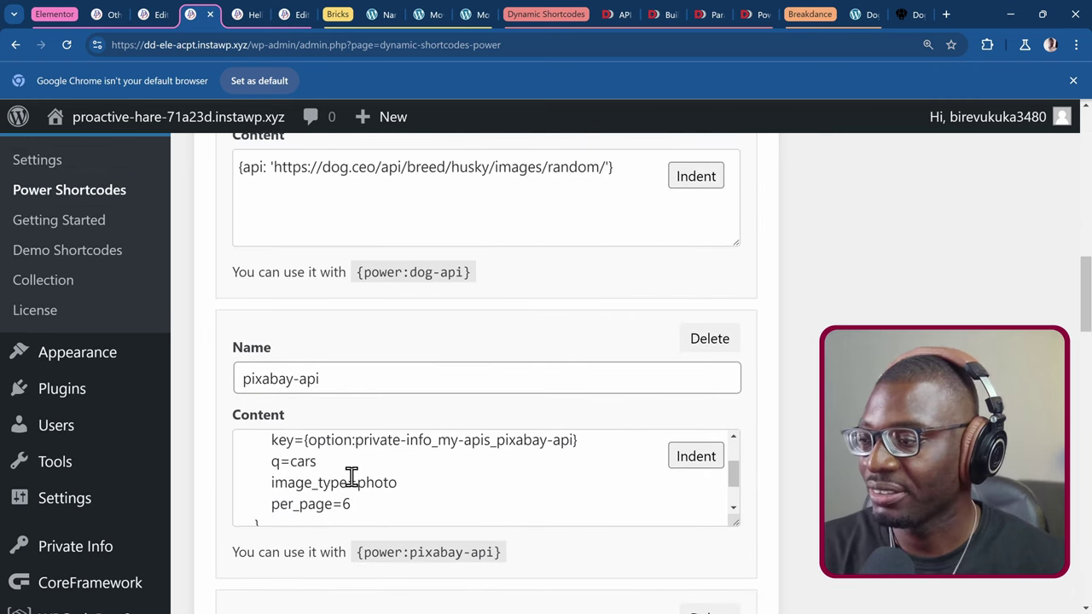
pyautogui.scroll(1, 333, 482)
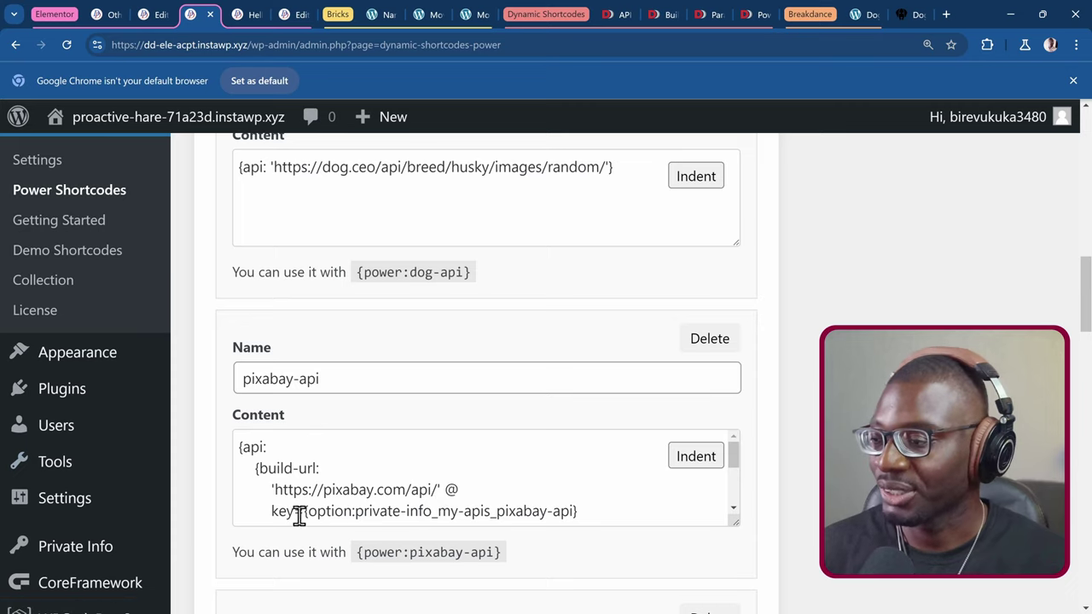
pyautogui.scroll(-1, 299, 517)
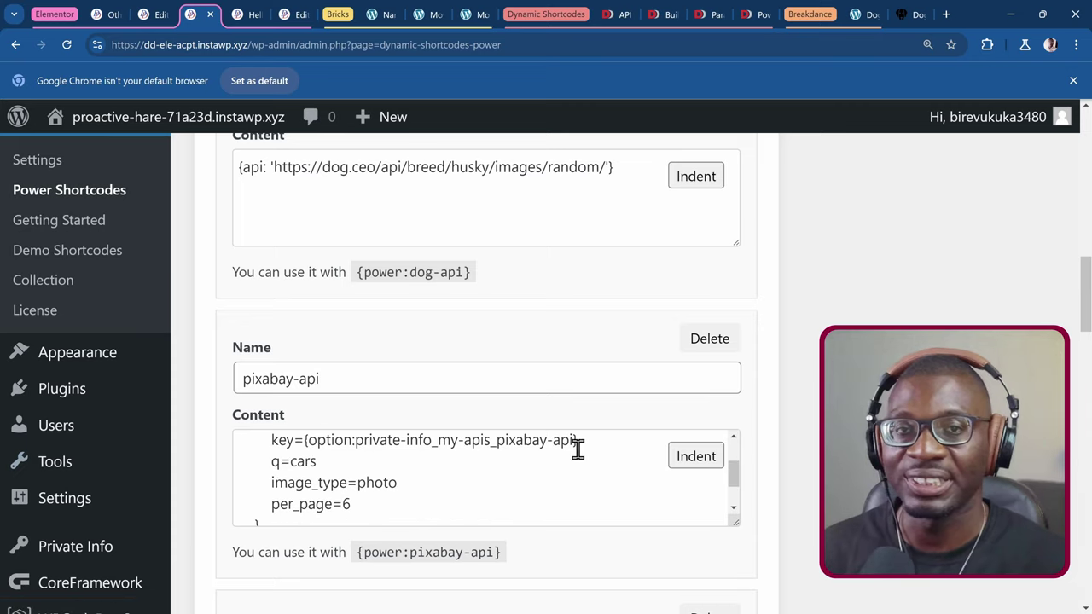
pyautogui.scroll(-2, 329, 490)
pyautogui.scroll(2, 332, 531)
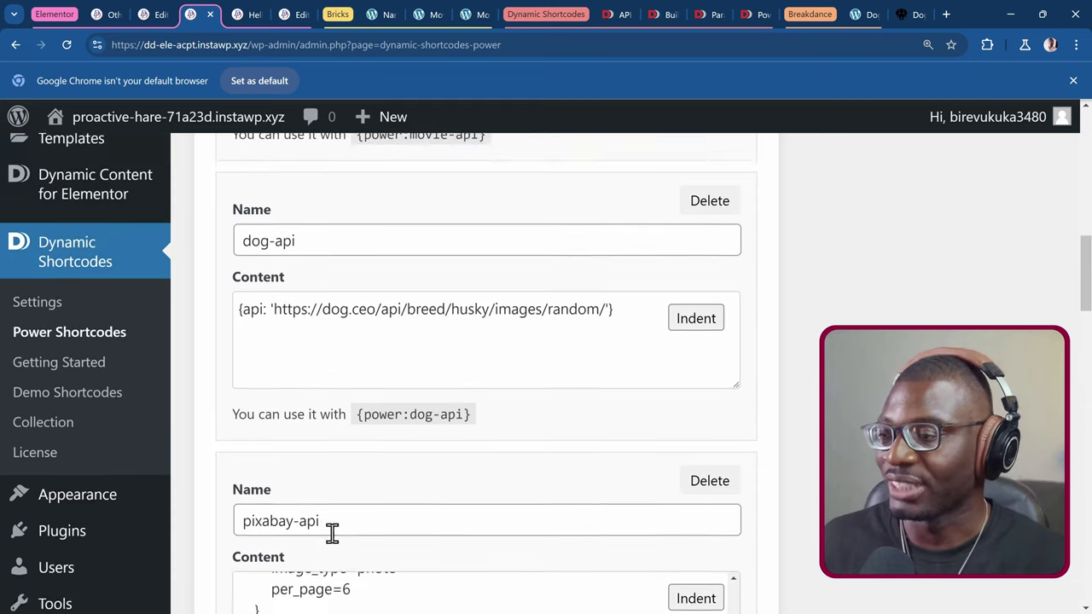
pyautogui.scroll(2, 334, 535)
# - Look through the remaining power shortcodes from quotes-api and event-locations down to dog-api2
pyautogui.scroll(-8, 288, 517)
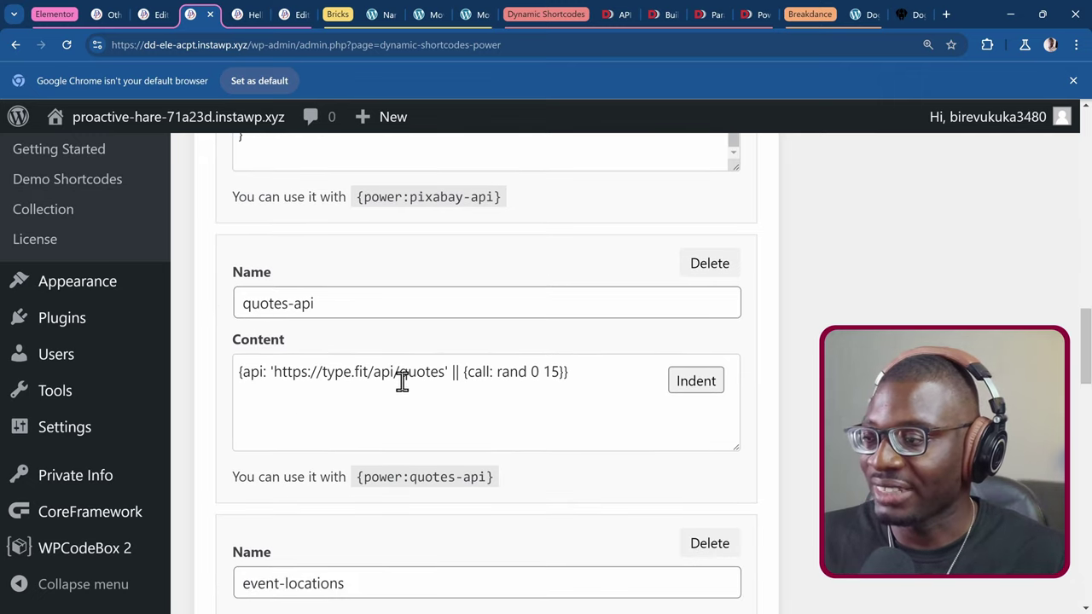
pyautogui.scroll(-3, 222, 483)
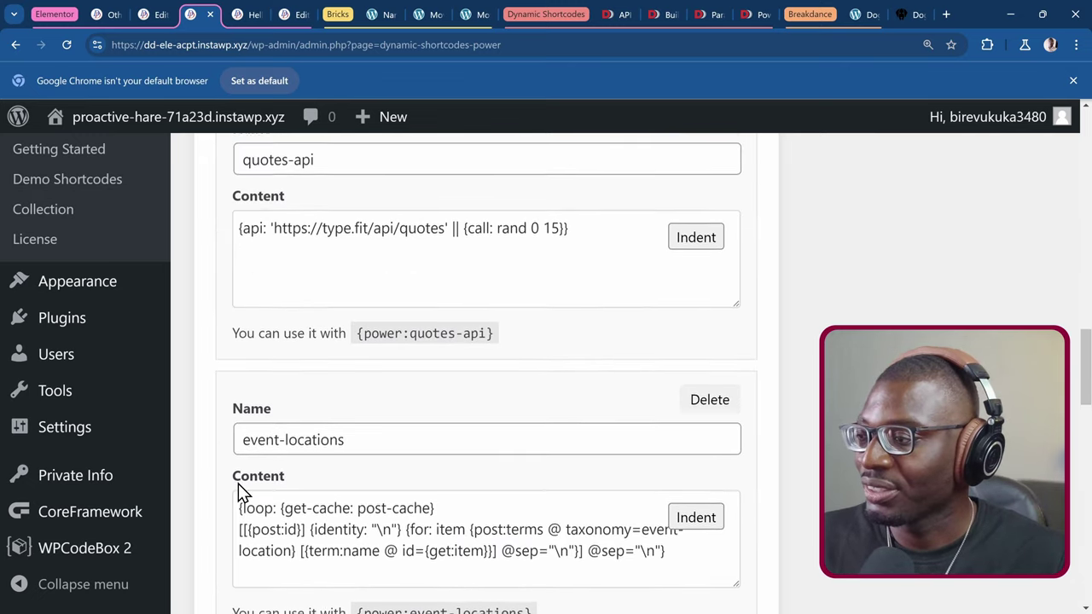
pyautogui.scroll(-4, 238, 483)
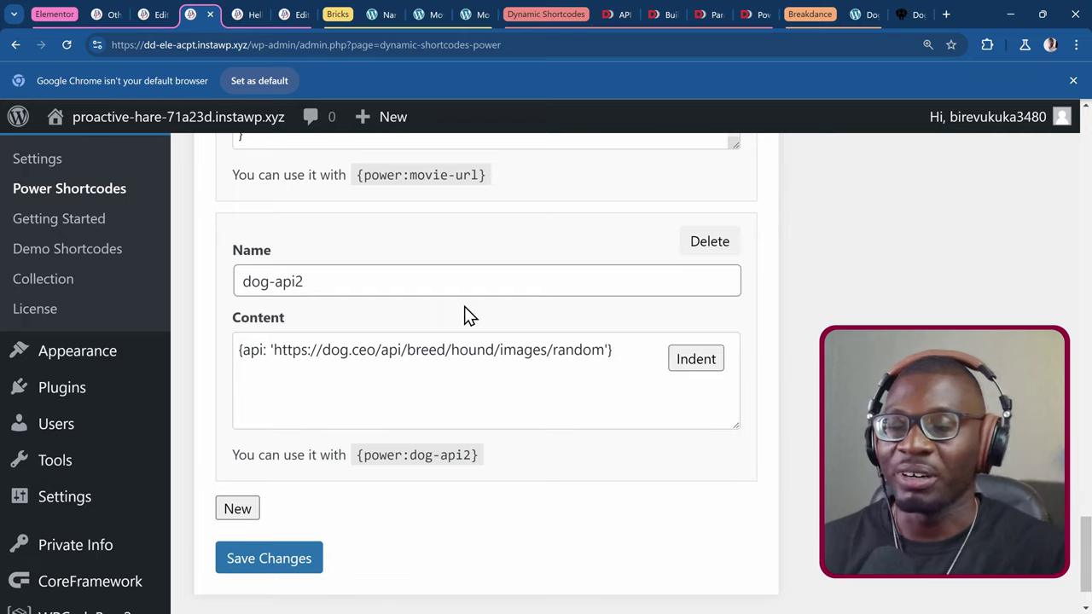
# - Return to the movie-api power shortcode and examine its build-url address, apikey option, movie type and param-get title fallback
pyautogui.scroll(10, 438, 295)
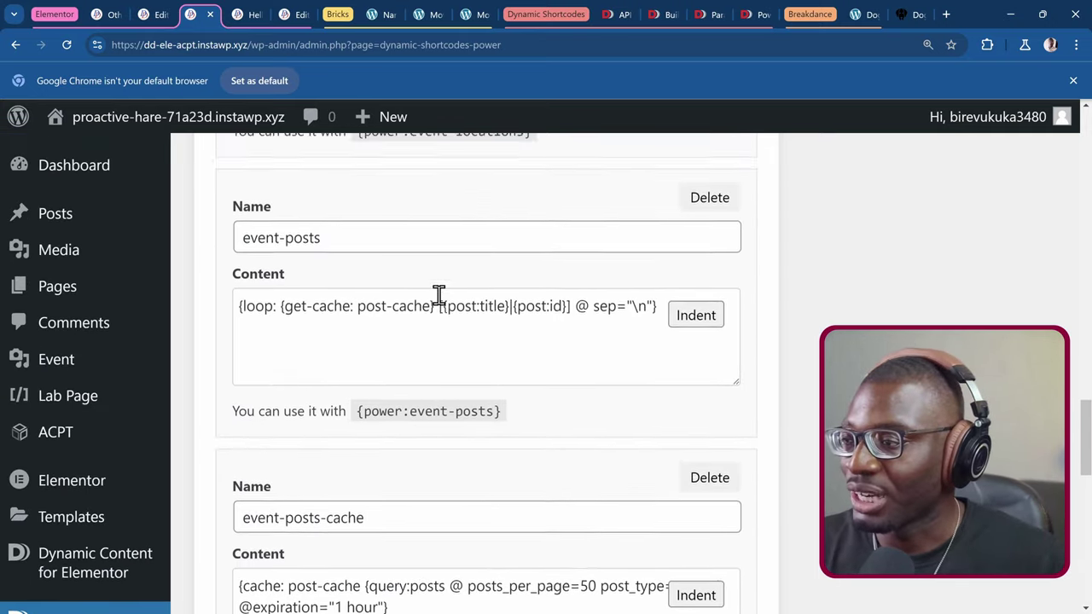
pyautogui.scroll(10, 426, 296)
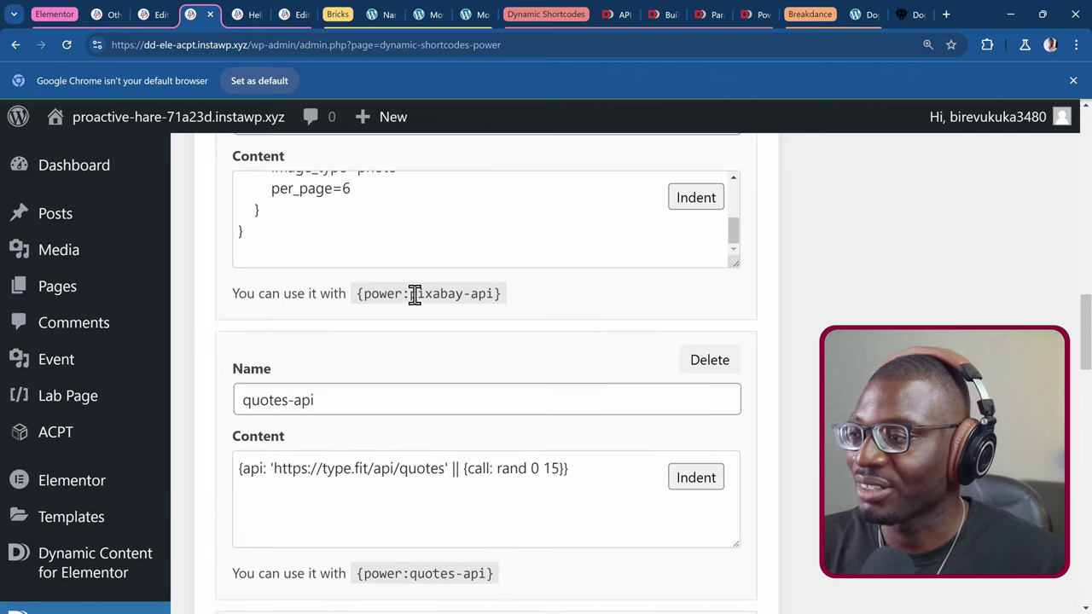
pyautogui.scroll(10, 414, 295)
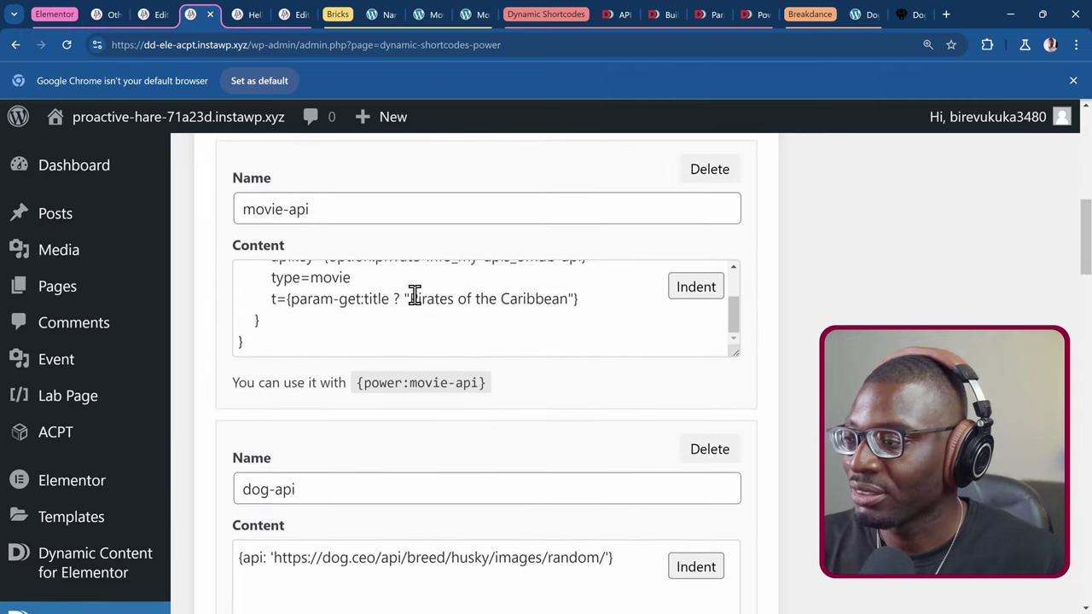
pyautogui.scroll(1, 415, 295)
pyautogui.scroll(2, 324, 346)
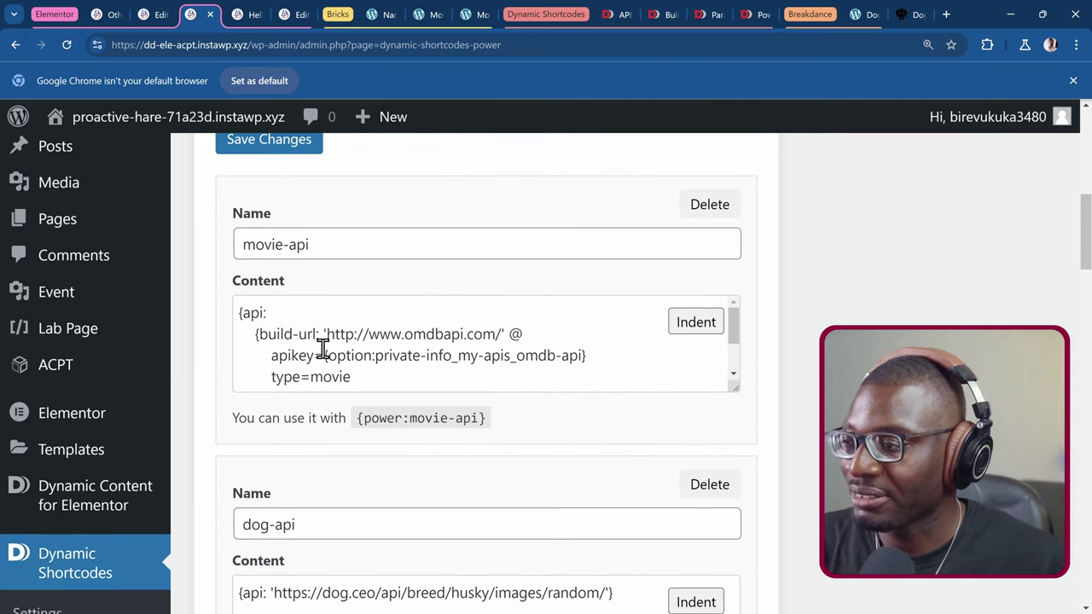
pyautogui.scroll(-2, 319, 350)
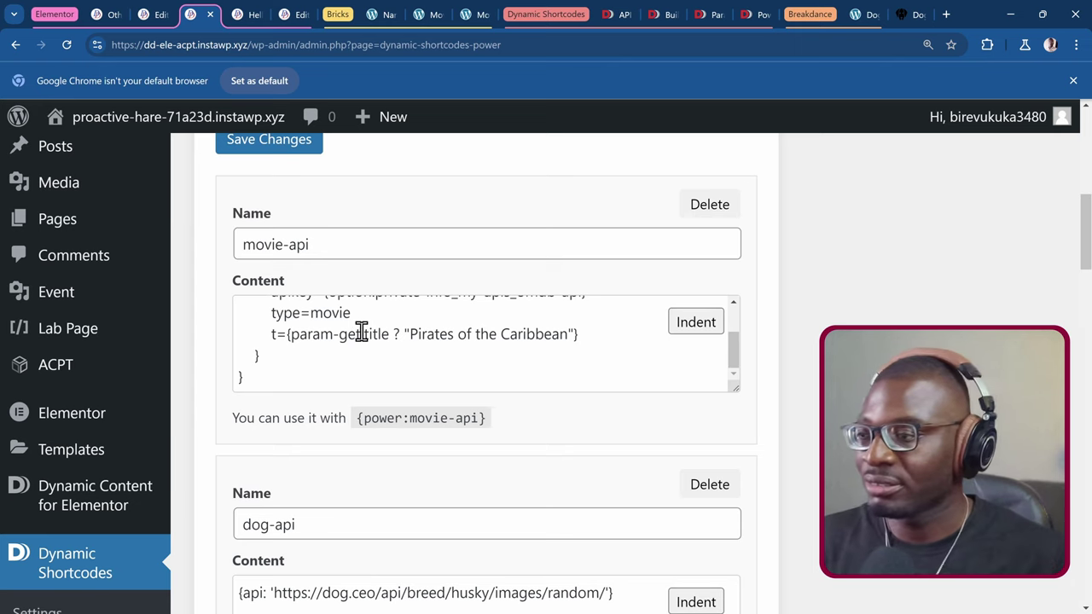
pyautogui.scroll(3, 354, 337)
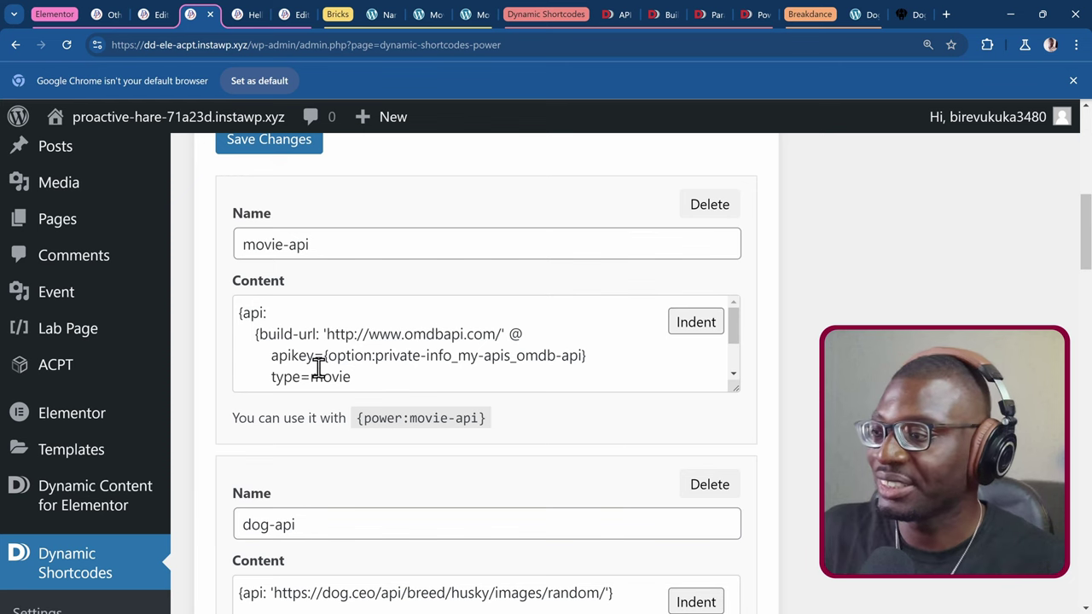
pyautogui.scroll(1, 320, 367)
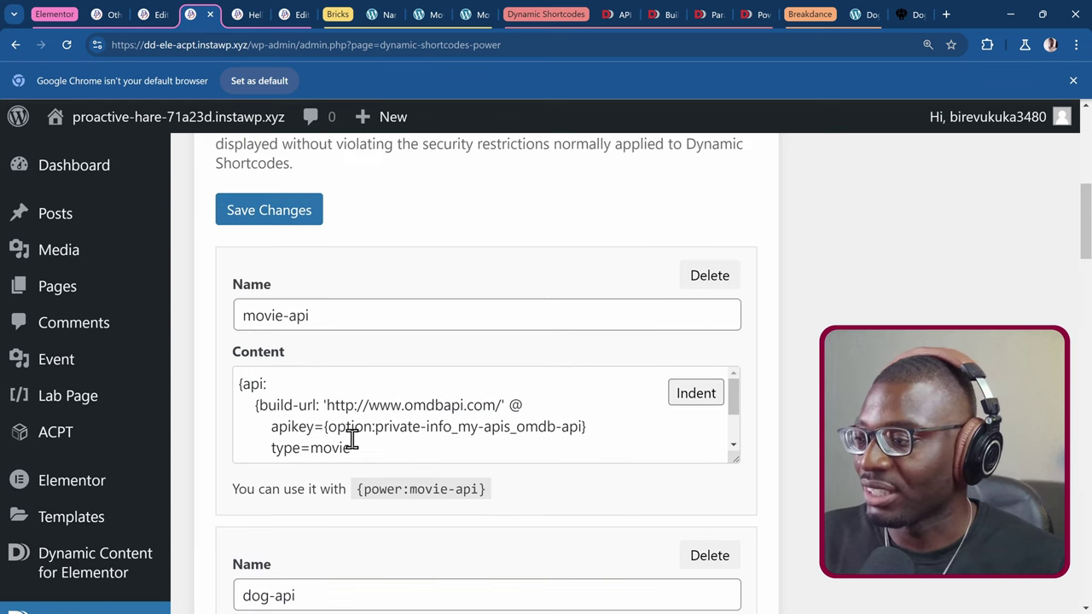
pyautogui.scroll(-1, 302, 424)
pyautogui.scroll(1, 302, 424)
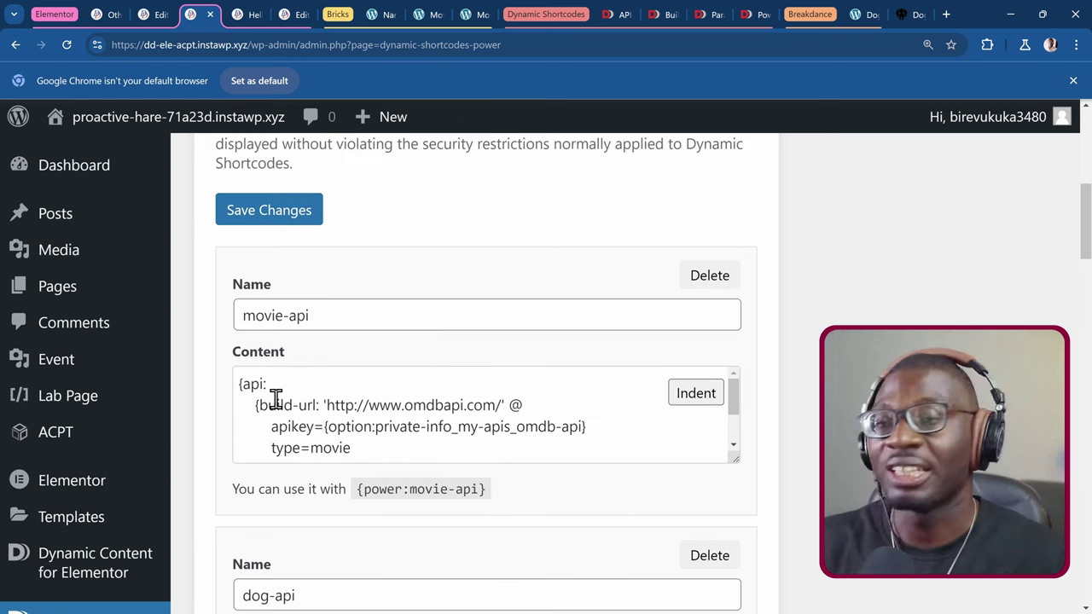